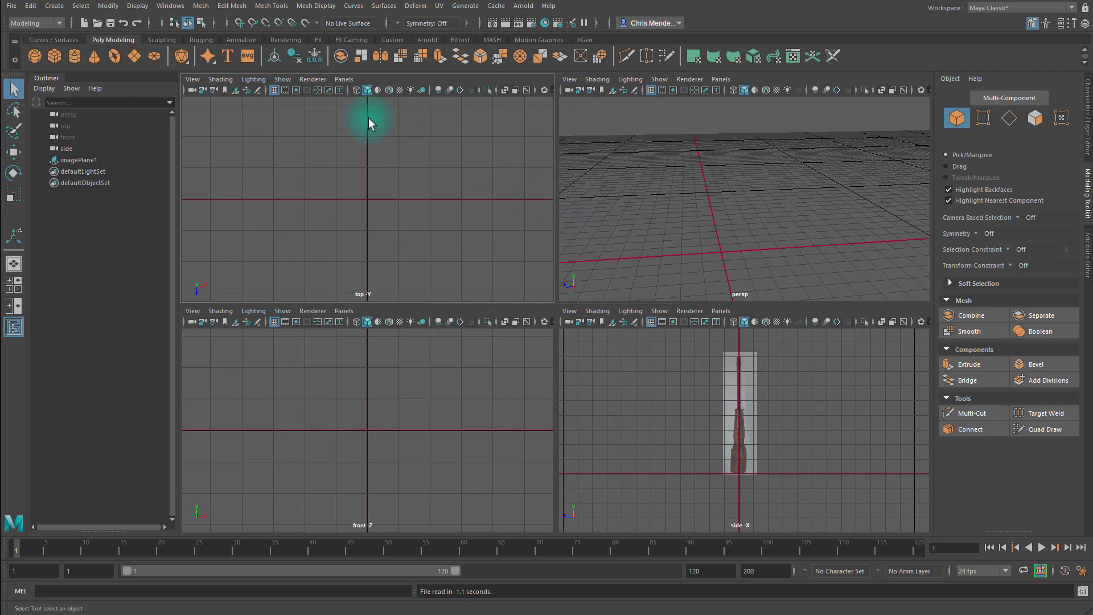
- Open the scene screwdriver_v01.ma without saving the current changes, and continue past the student version notice
left_click(11, 5)
left_click(39, 38)
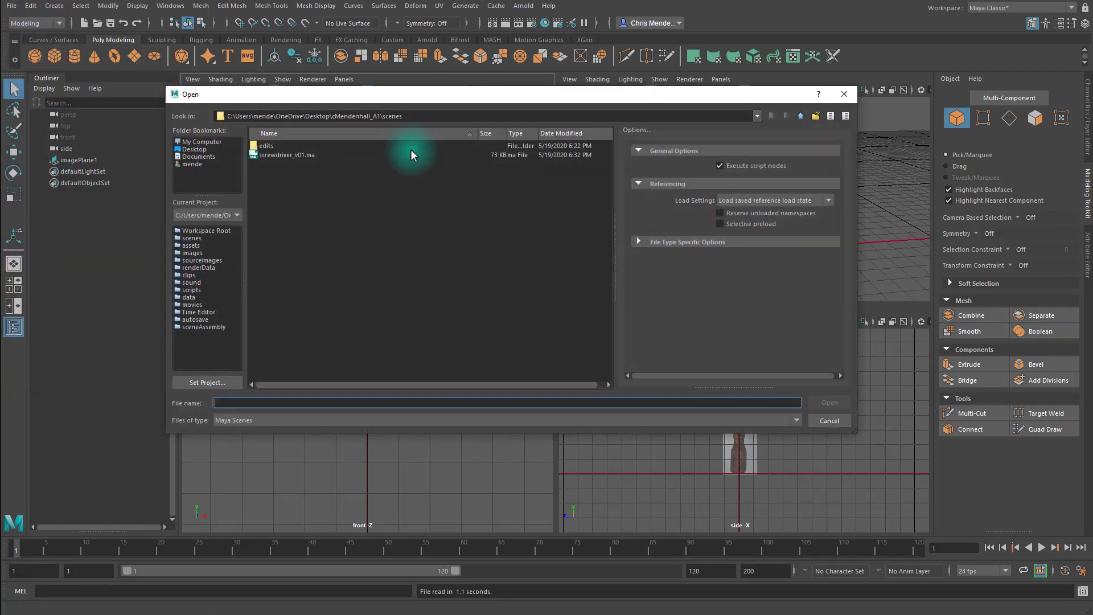
left_click(279, 155)
left_click(836, 401)
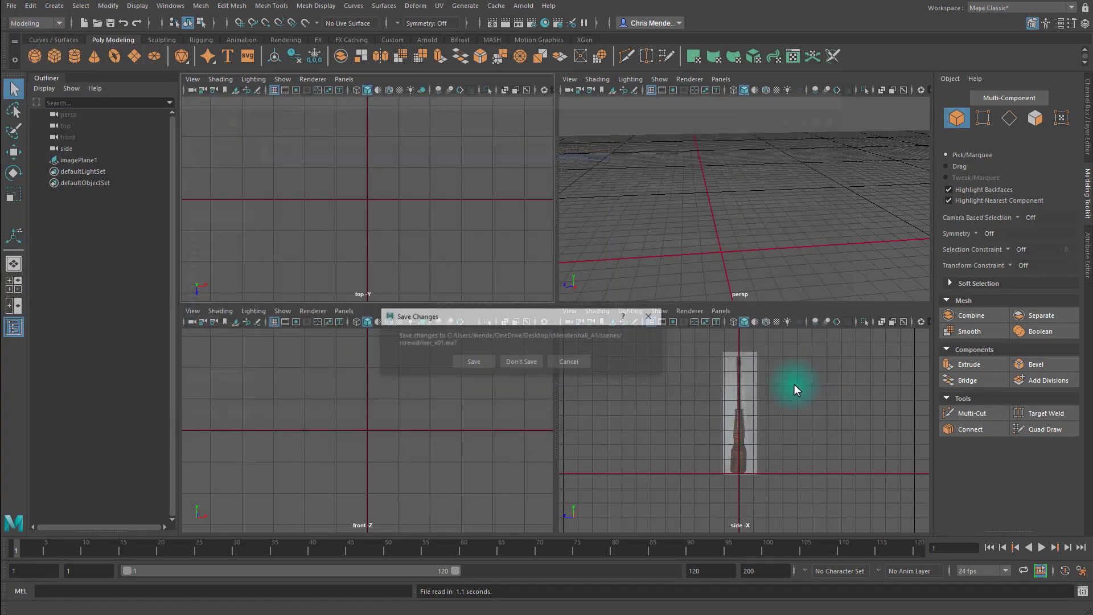
left_click(533, 362)
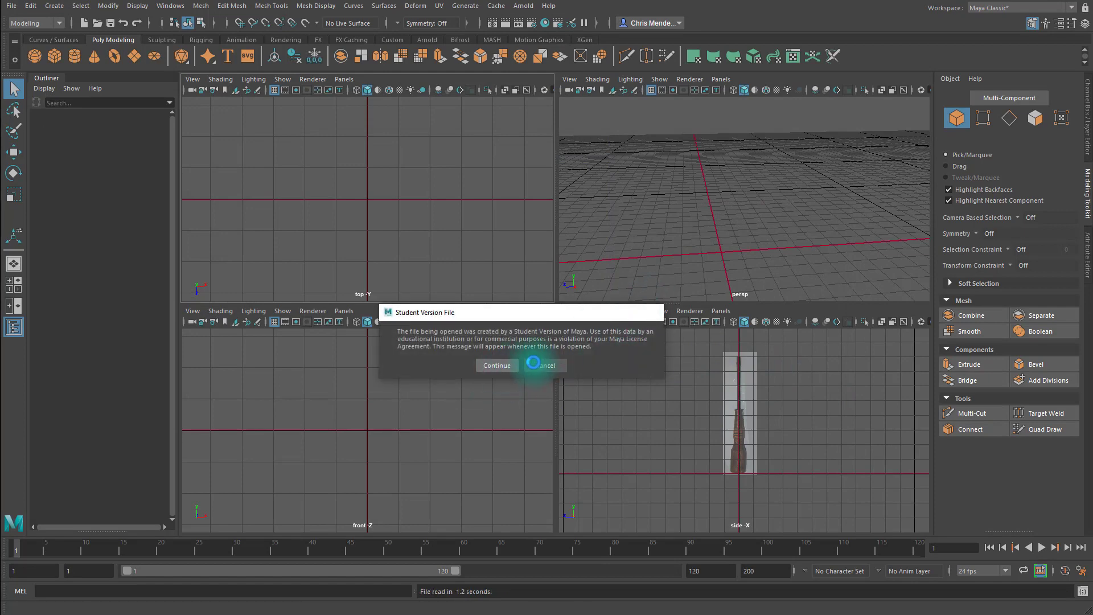
left_click(497, 365)
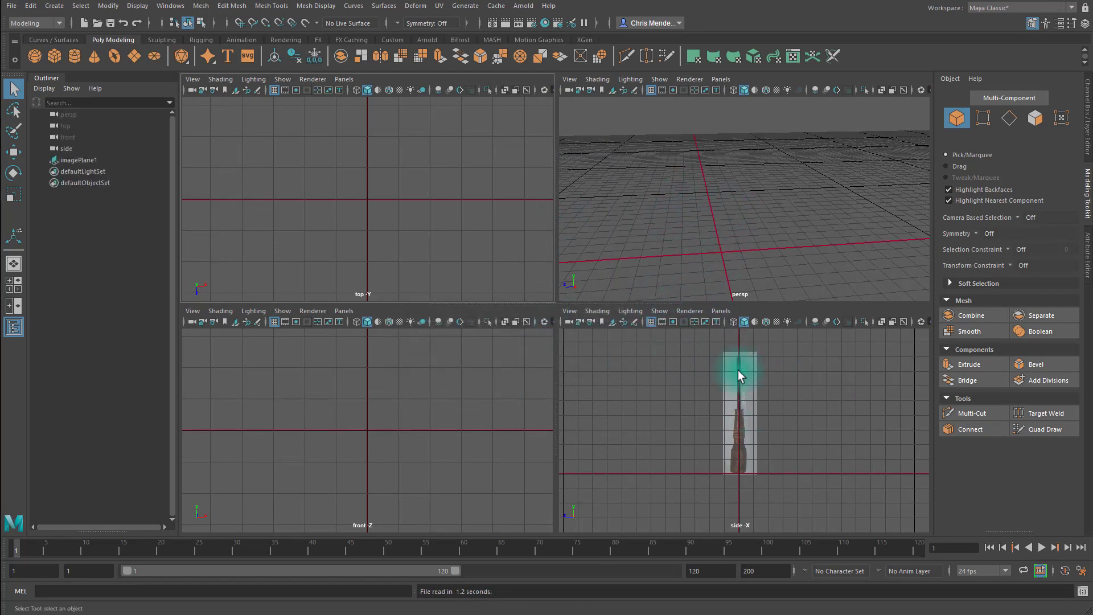
key("space")
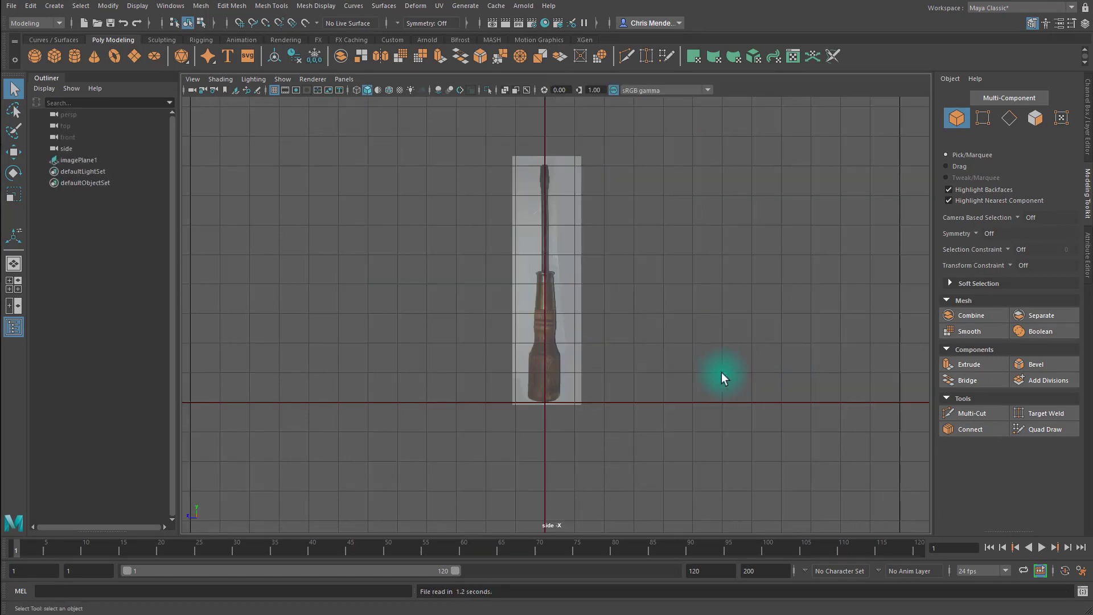
key("space")
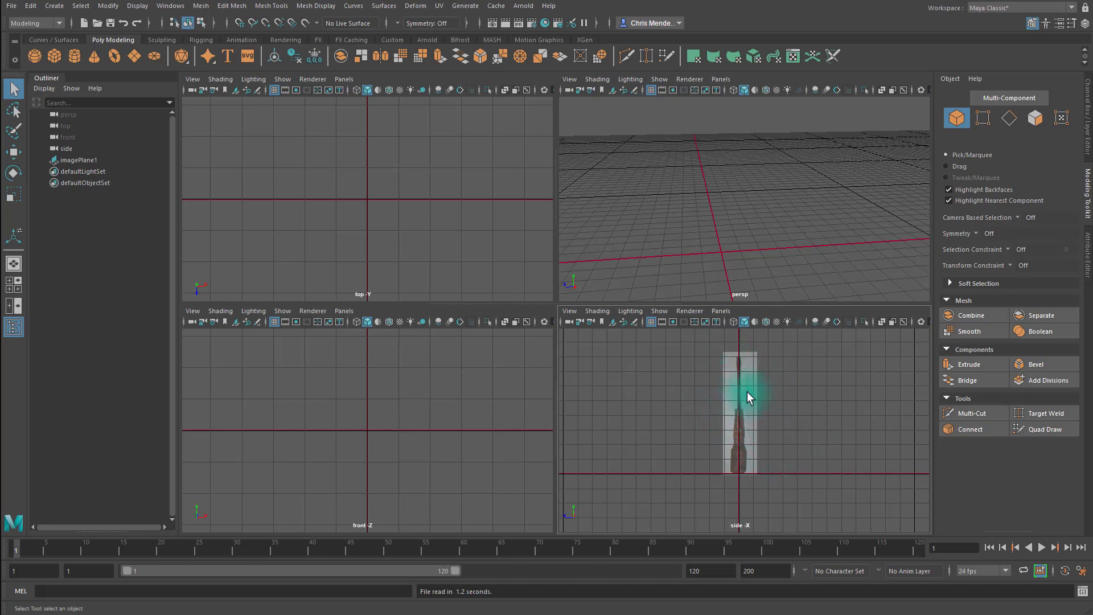
left_click(12, 6)
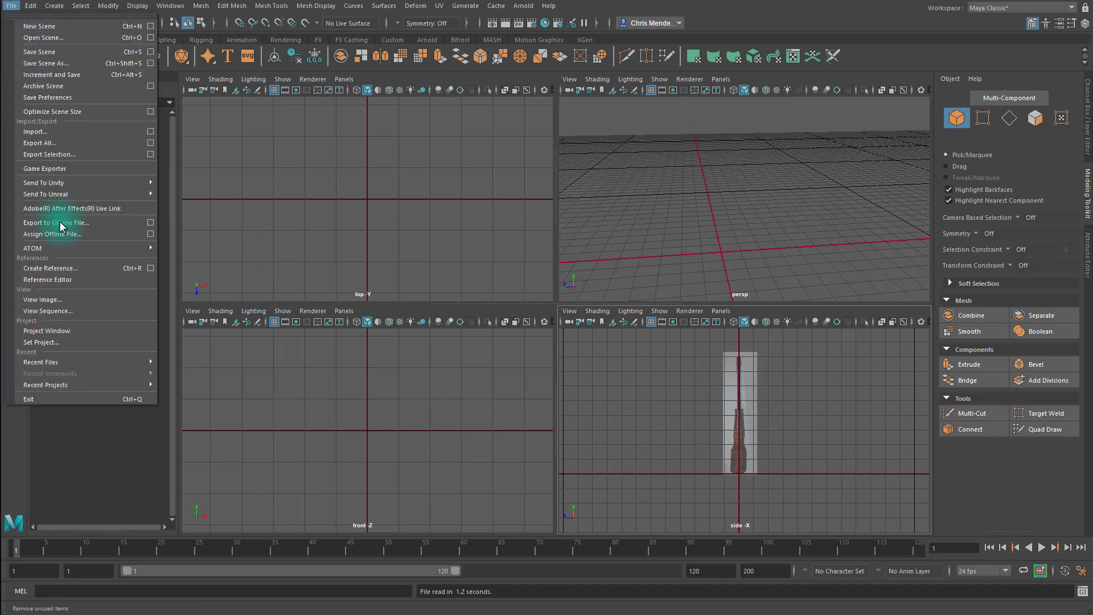
left_click(703, 418)
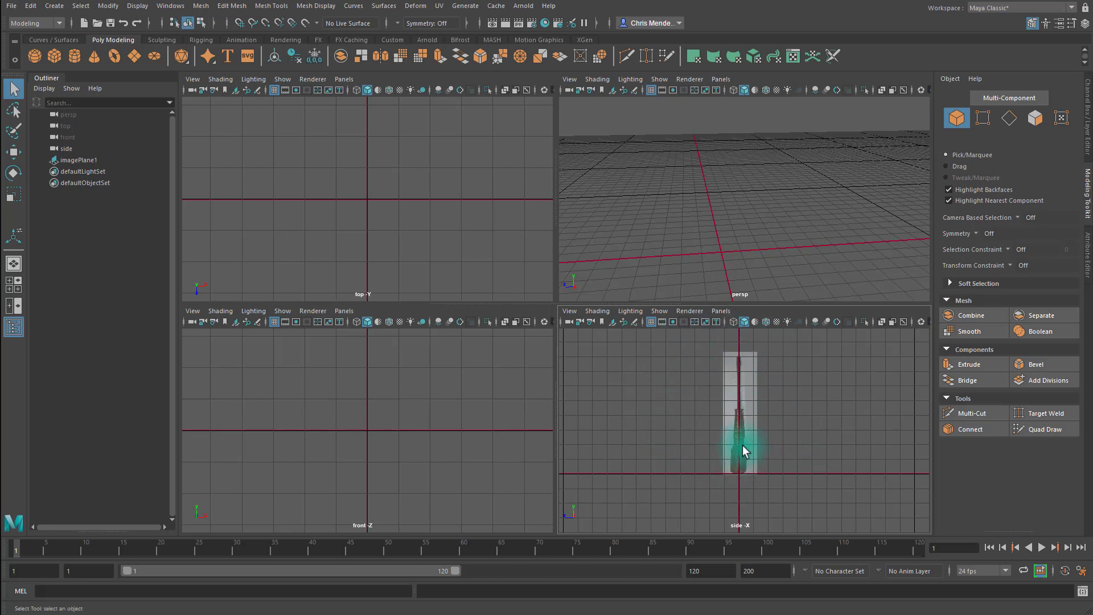
- Toggle the imagePlane display layer's visibility off and back on
left_click_drag(74, 160, 106, 211)
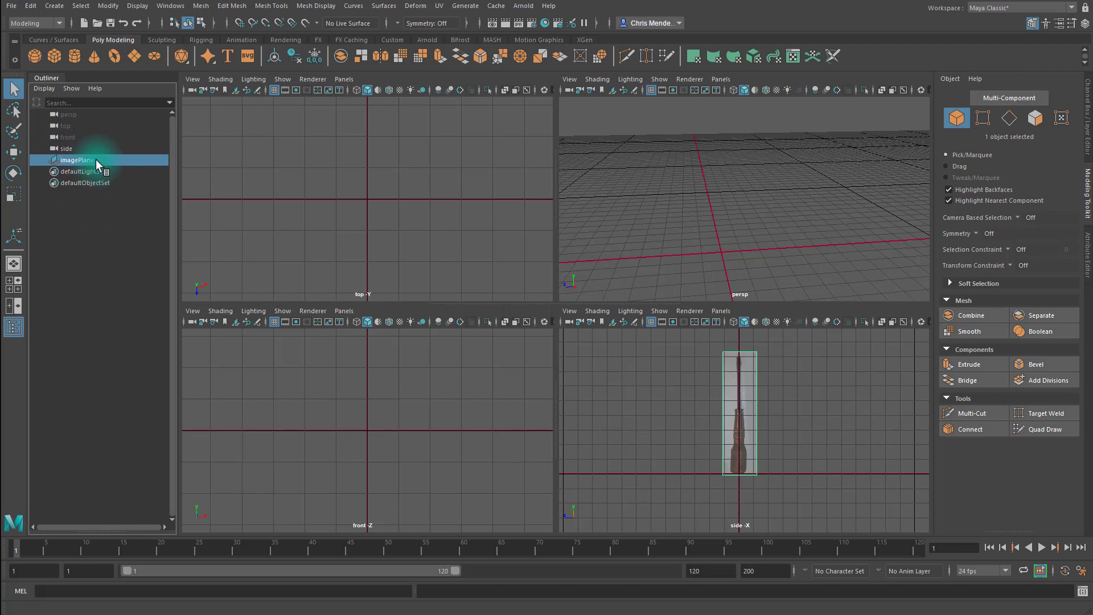
left_click(789, 428)
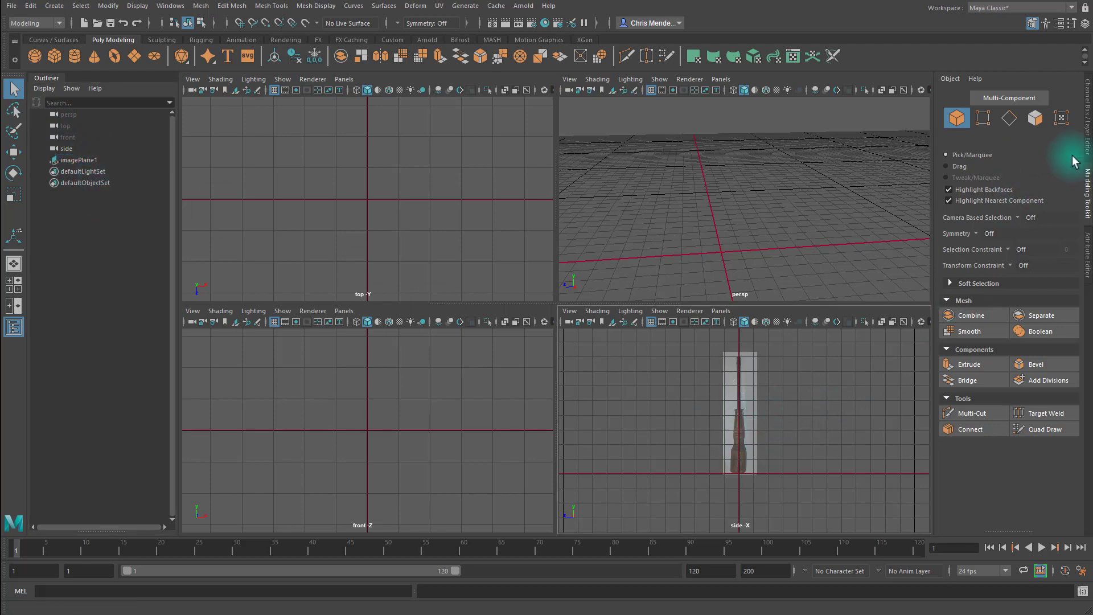
left_click(1088, 251)
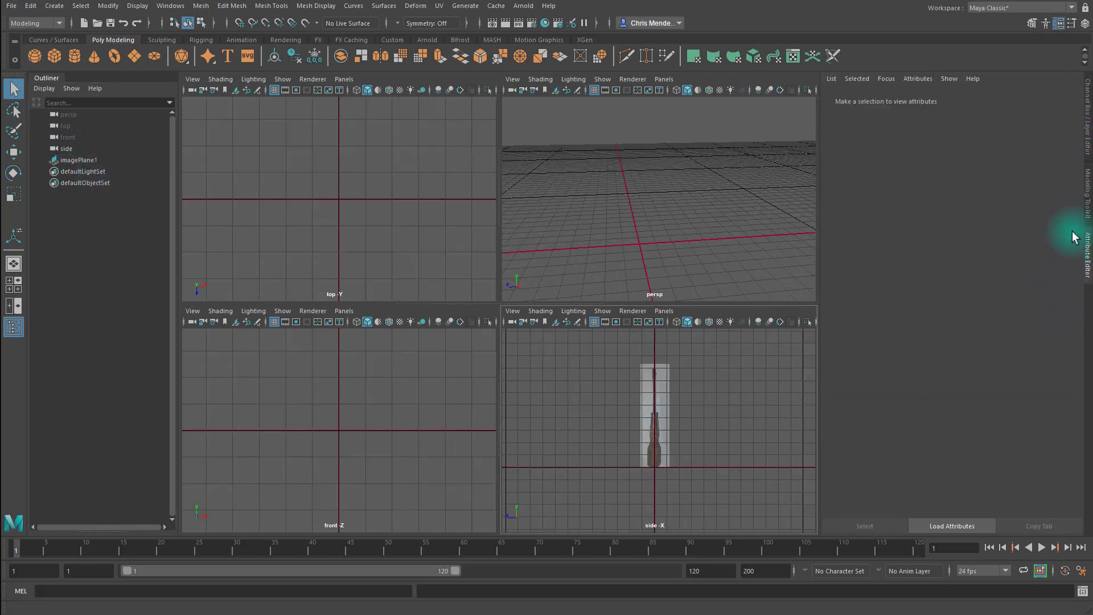
left_click(1087, 134)
left_click(948, 449)
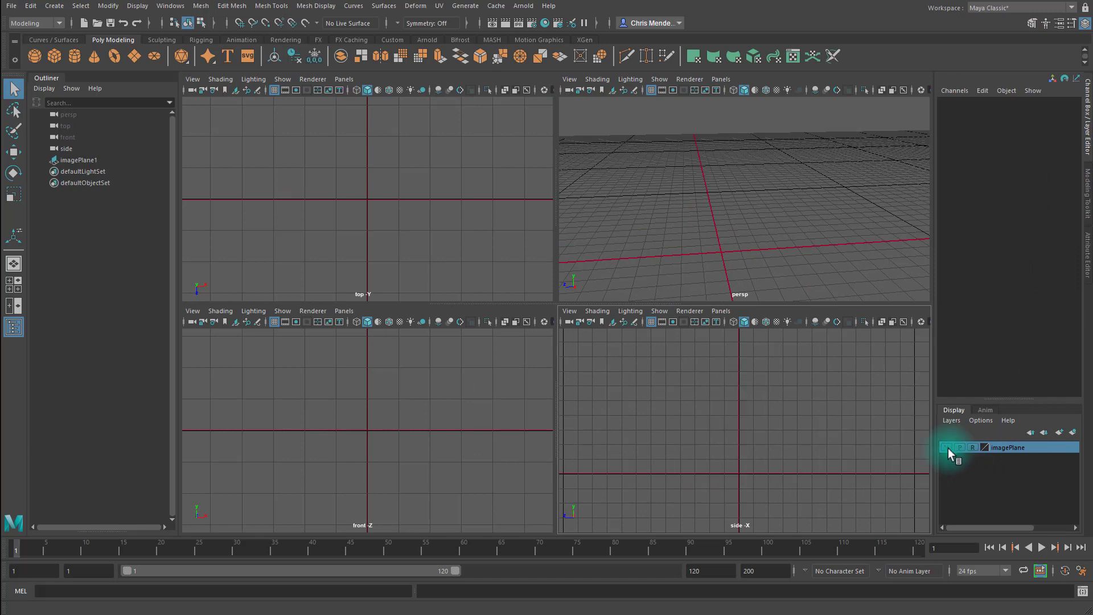
left_click(948, 449)
left_click(947, 449)
left_click(947, 448)
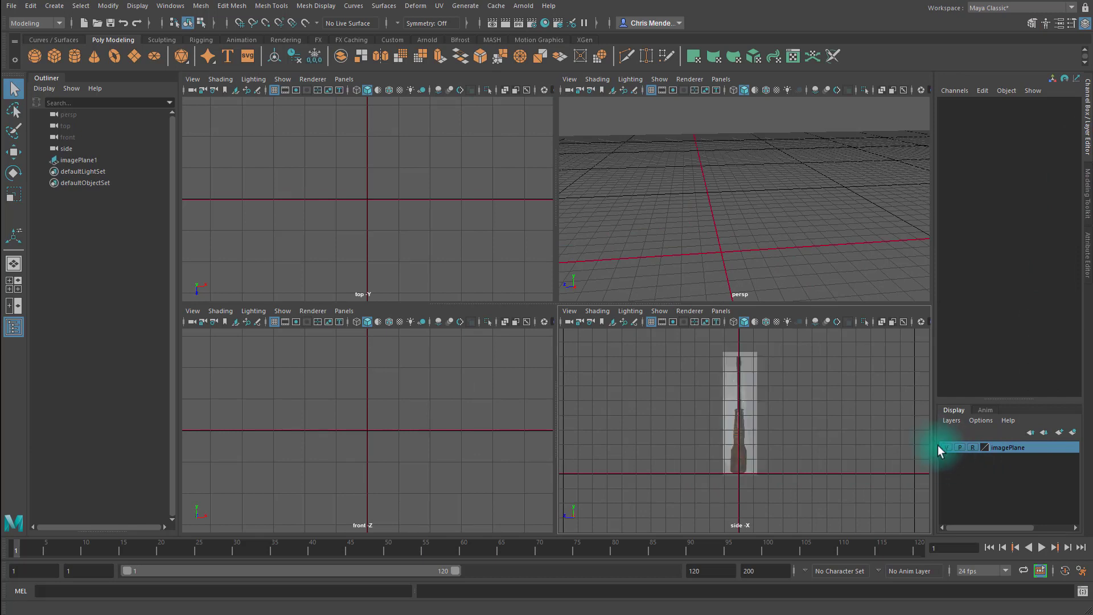
- Try displaying imagePlane1 in all views, and return it to looking through the side camera only
left_click(75, 160)
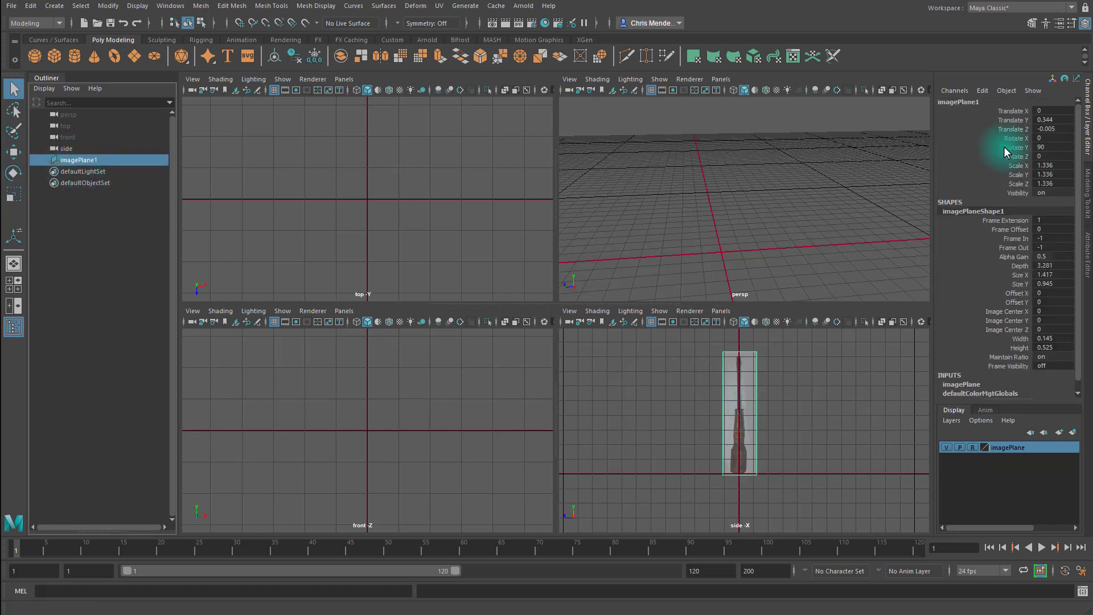
left_click(1088, 250)
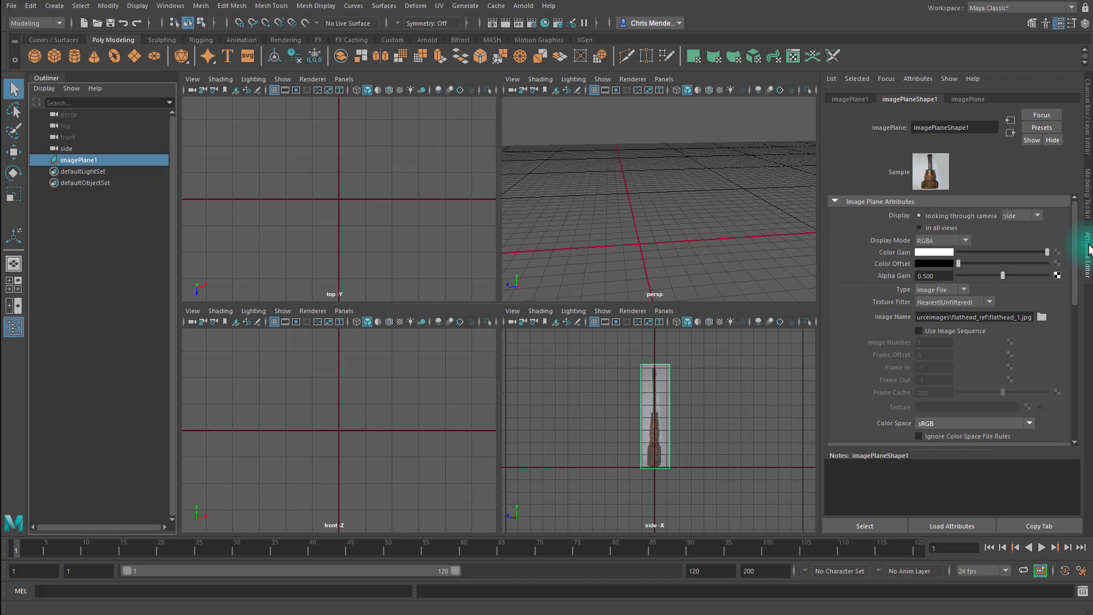
left_click(919, 228)
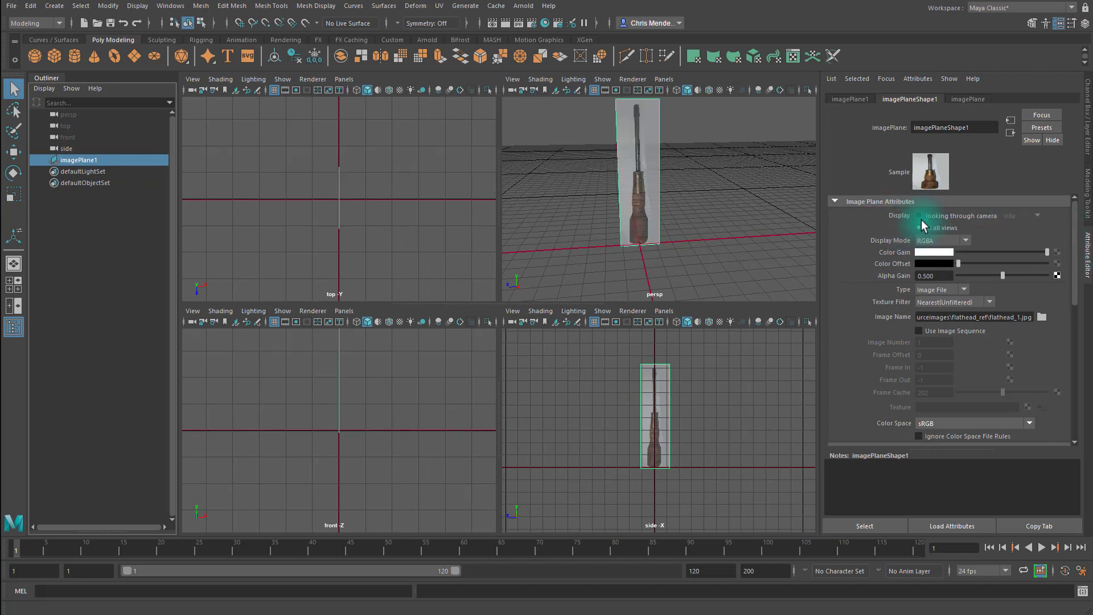
left_click(921, 217)
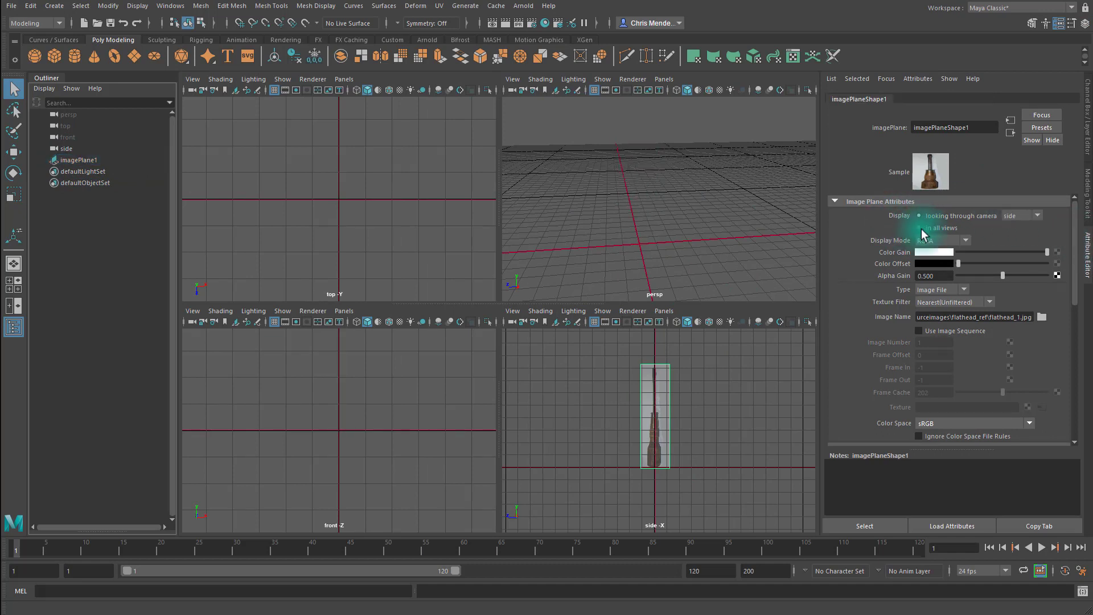
left_click(921, 218)
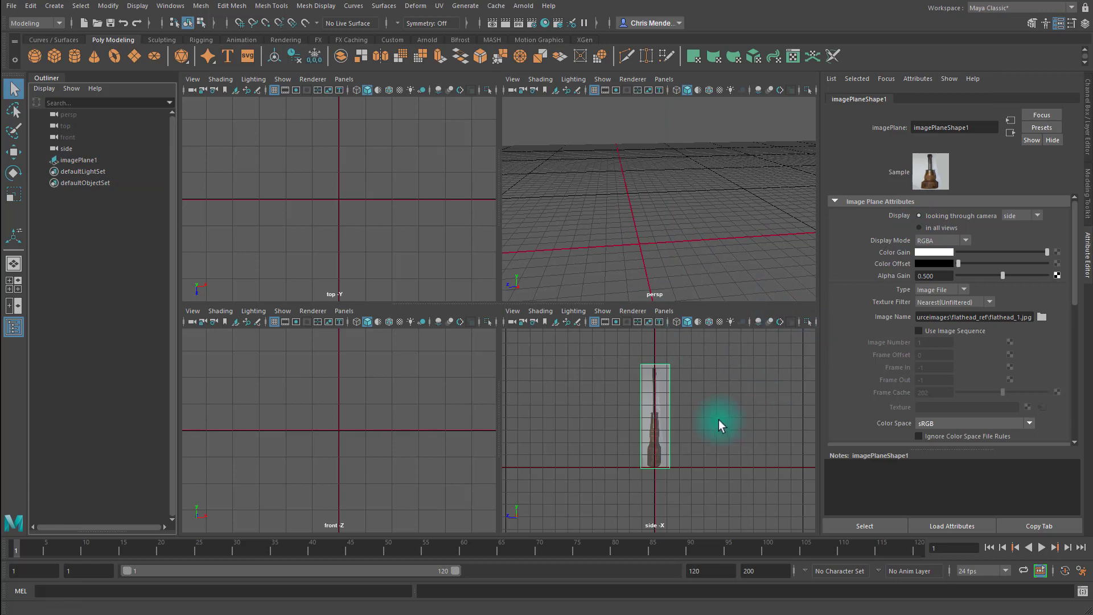
left_click(702, 391)
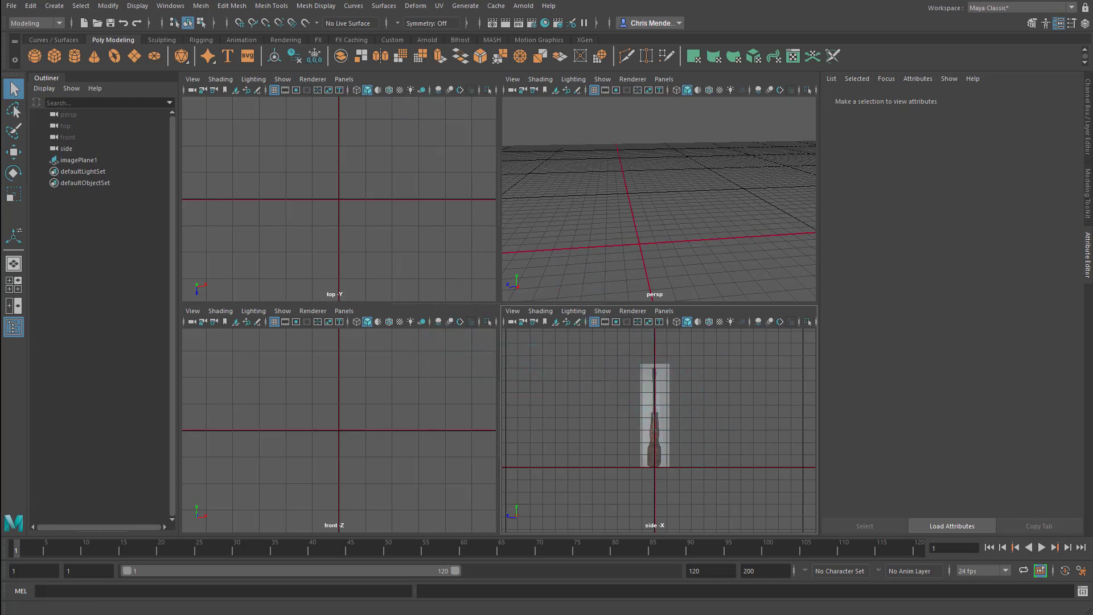
- Examine the close-up reference photo of the screwdriver's flat tip in Photos, and close it
left_click_drag(549, 0, 556, 43)
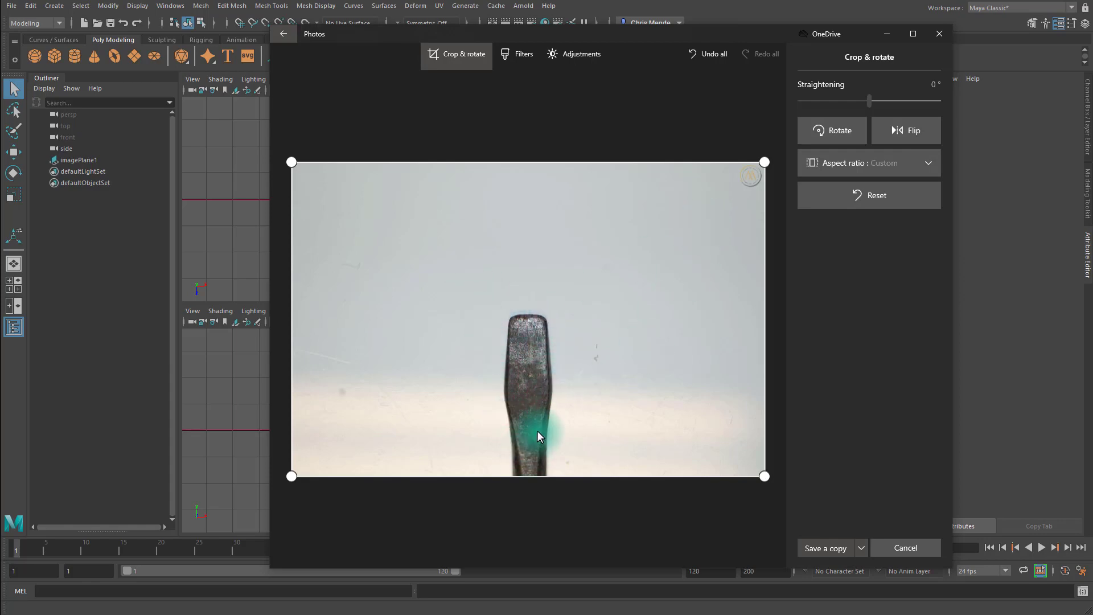
left_click(933, 35)
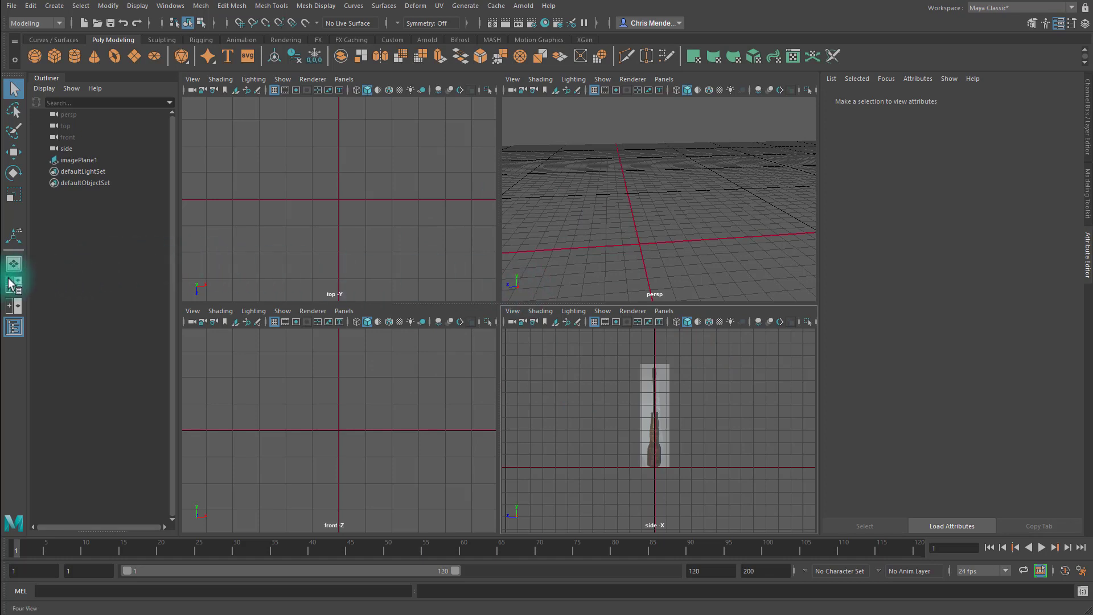
- Change the viewport layout to two side-by-side panes showing the front and perspective views
left_click(16, 306)
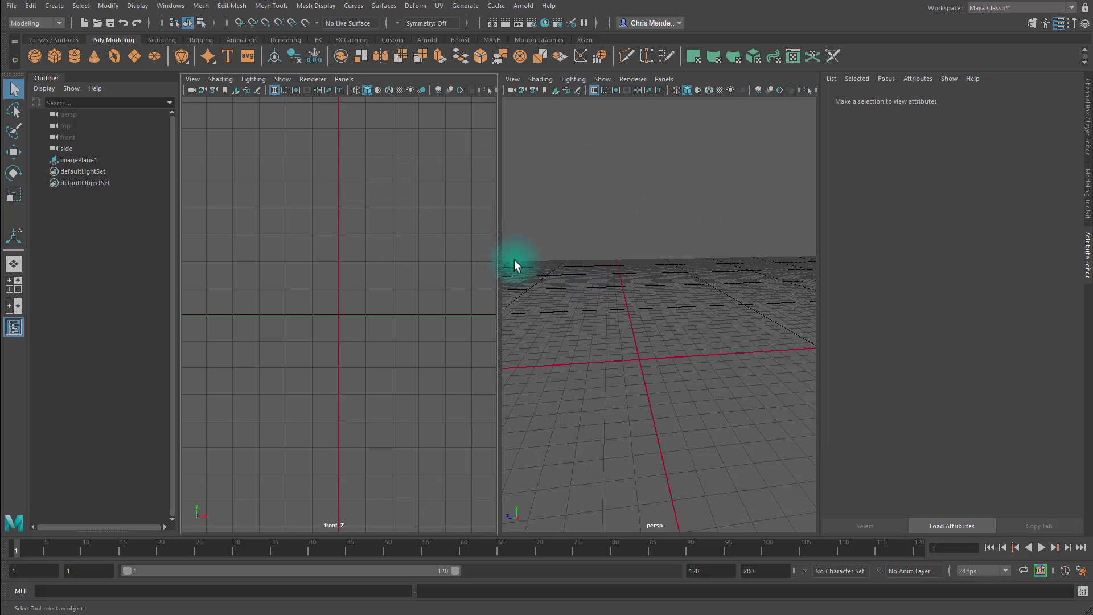
left_click(345, 79)
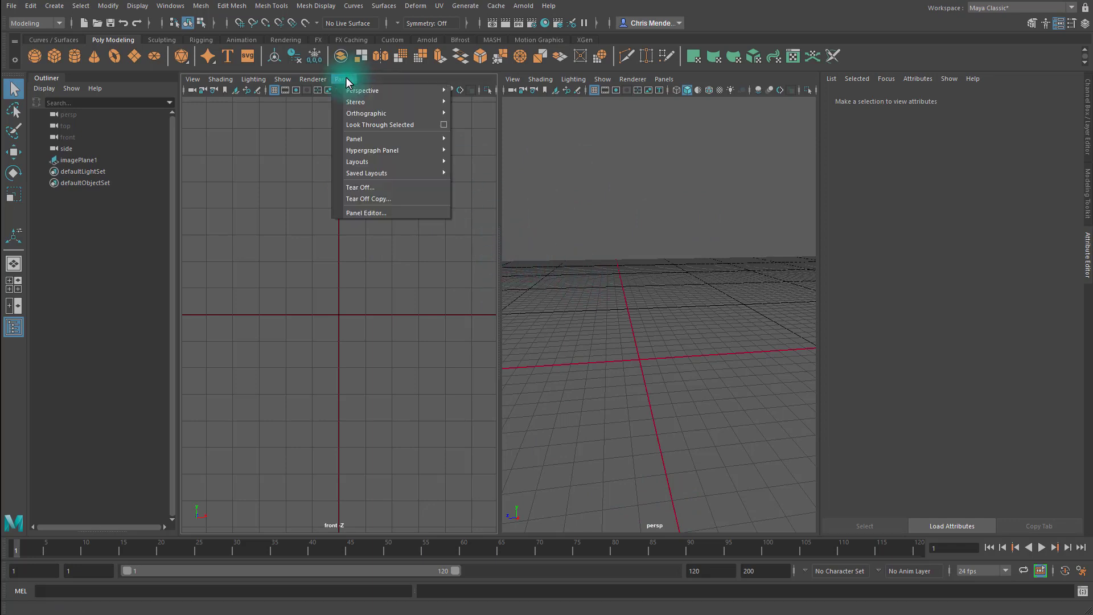
mouse_move(359, 114)
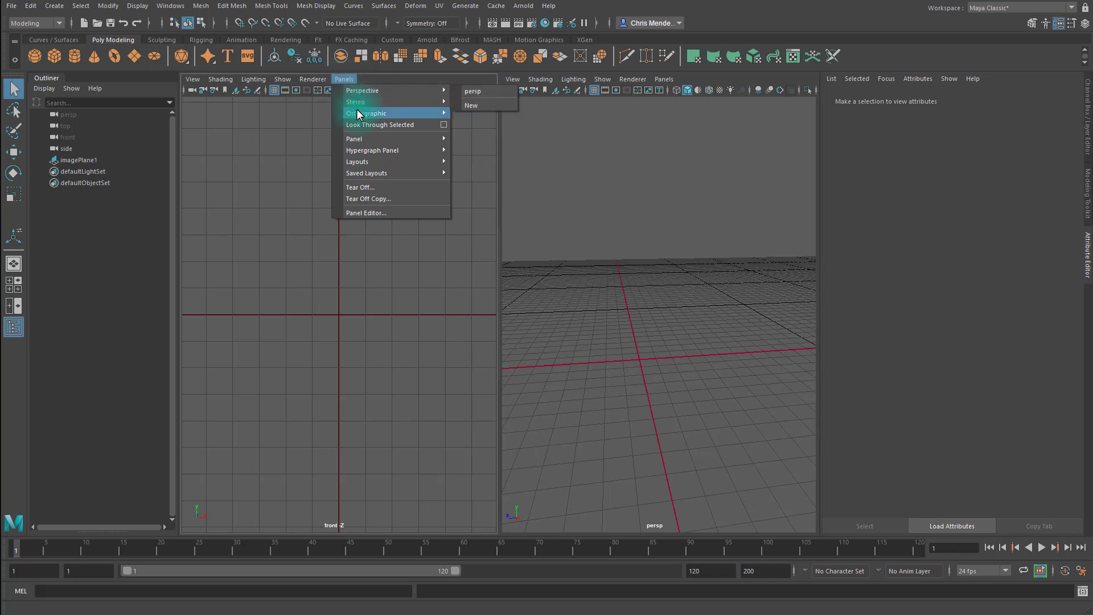
left_click(344, 78)
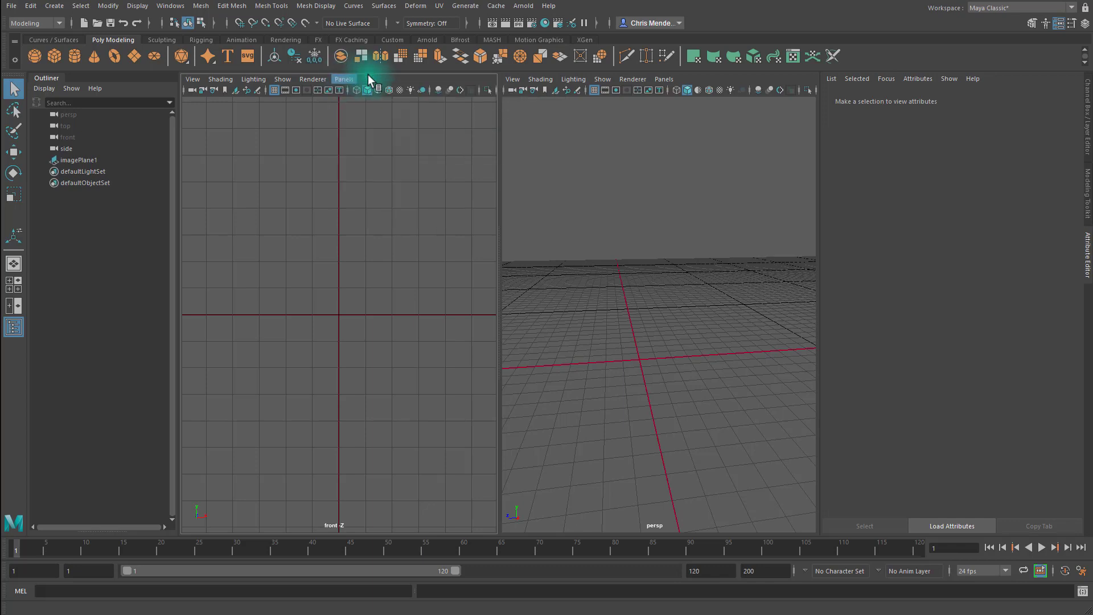
- Try the orthographic side view in the perspective pane, and return that pane to the persp camera
left_click(664, 78)
mouse_move(737, 114)
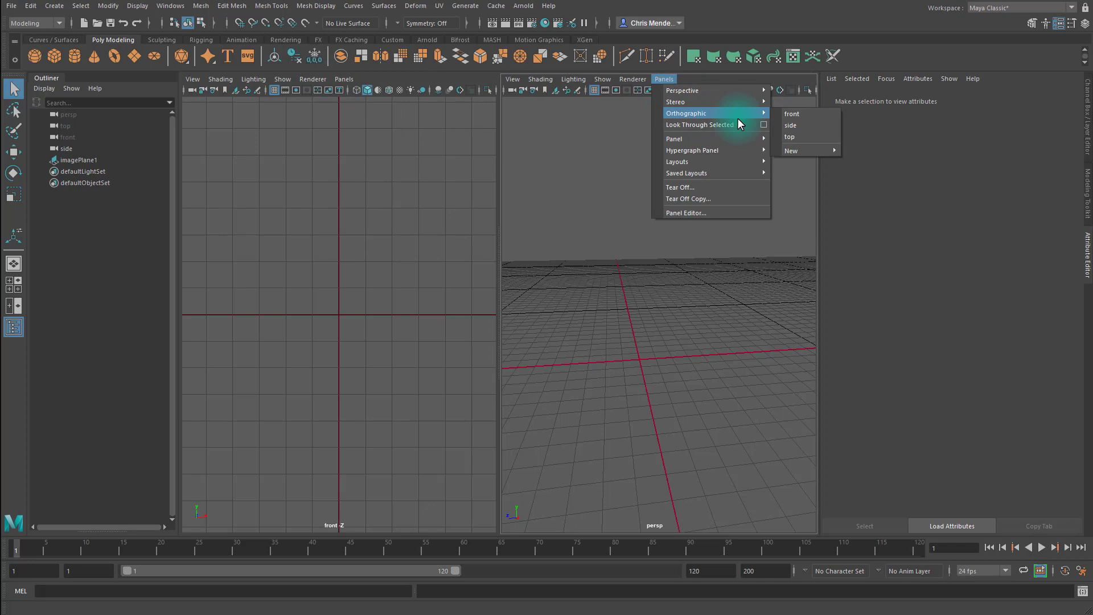
left_click(801, 125)
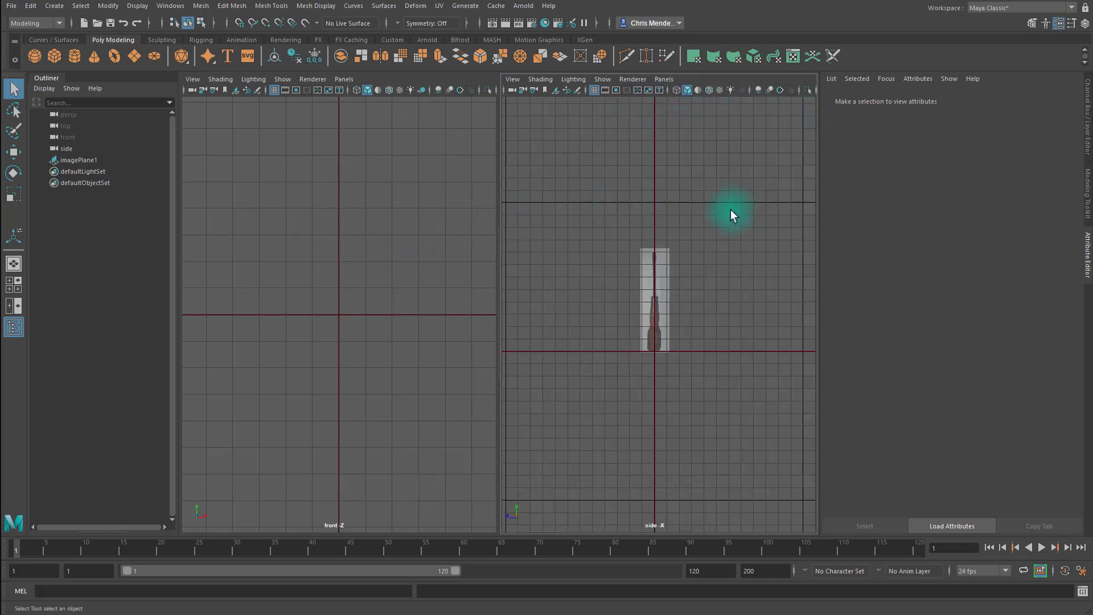
left_click(665, 79)
mouse_move(668, 90)
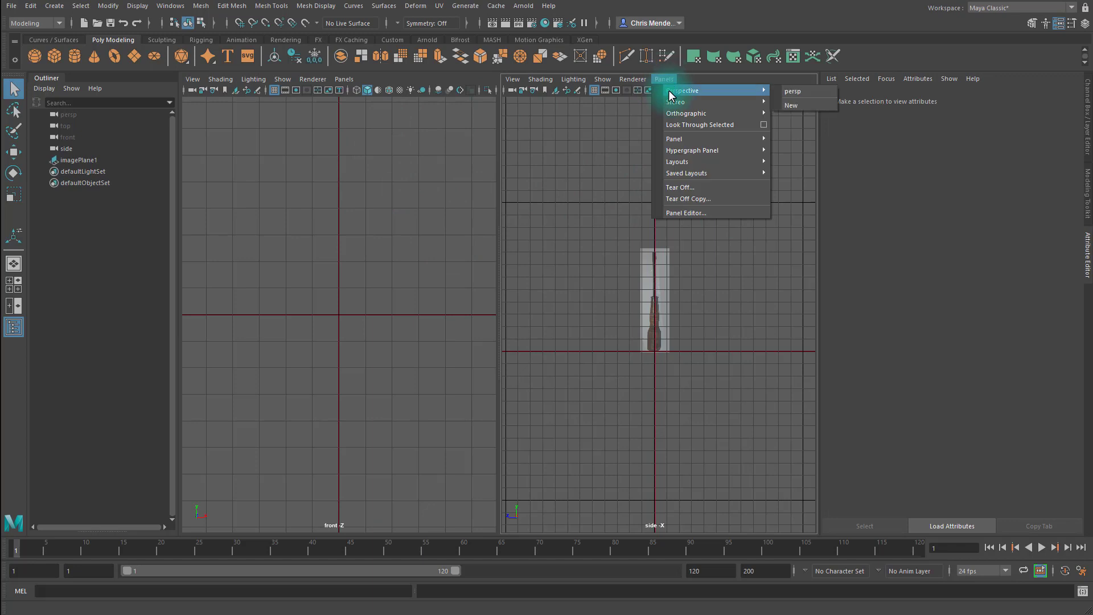
left_click(814, 90)
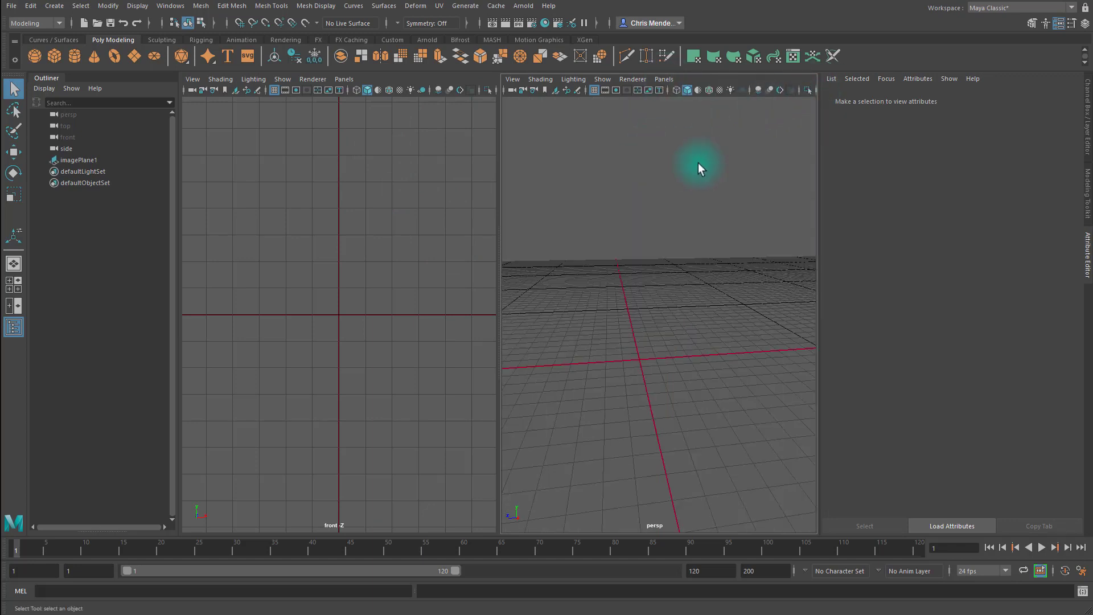
- Replace the front view with the orthographic side view, framed on the reference image's screwdriver shaft
left_click(344, 78)
mouse_move(352, 116)
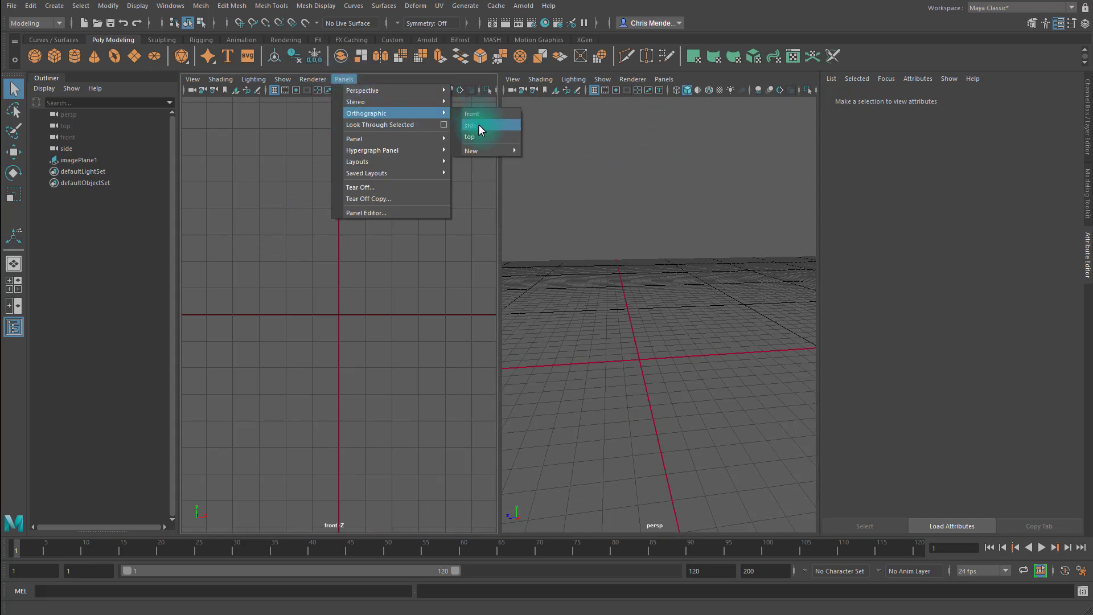
left_click(479, 124)
scroll(367, 313, "up", 5)
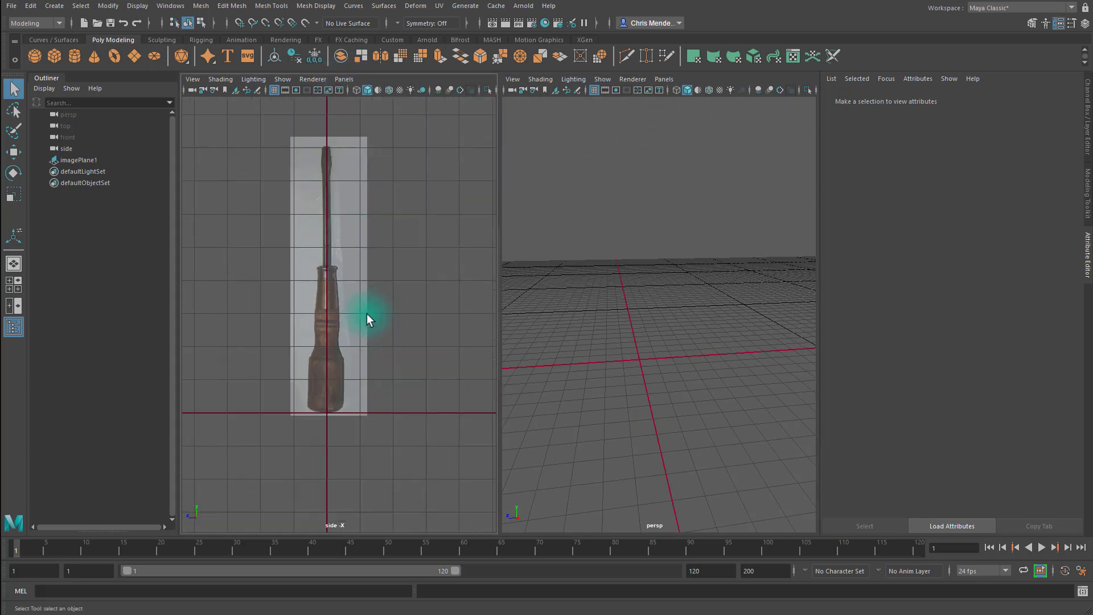
middle_click_drag(357, 261, 355, 308, "alt")
left_click_drag(666, 295, 648, 319, "alt")
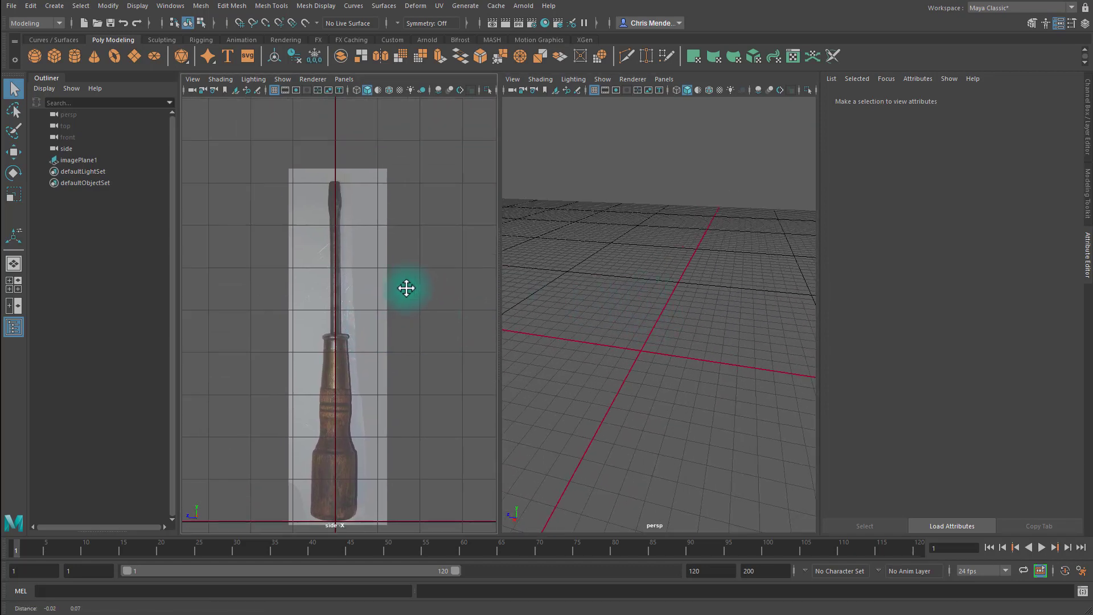
scroll(425, 302, "up", 3)
right_click_drag(441, 335, 341, 263, "alt")
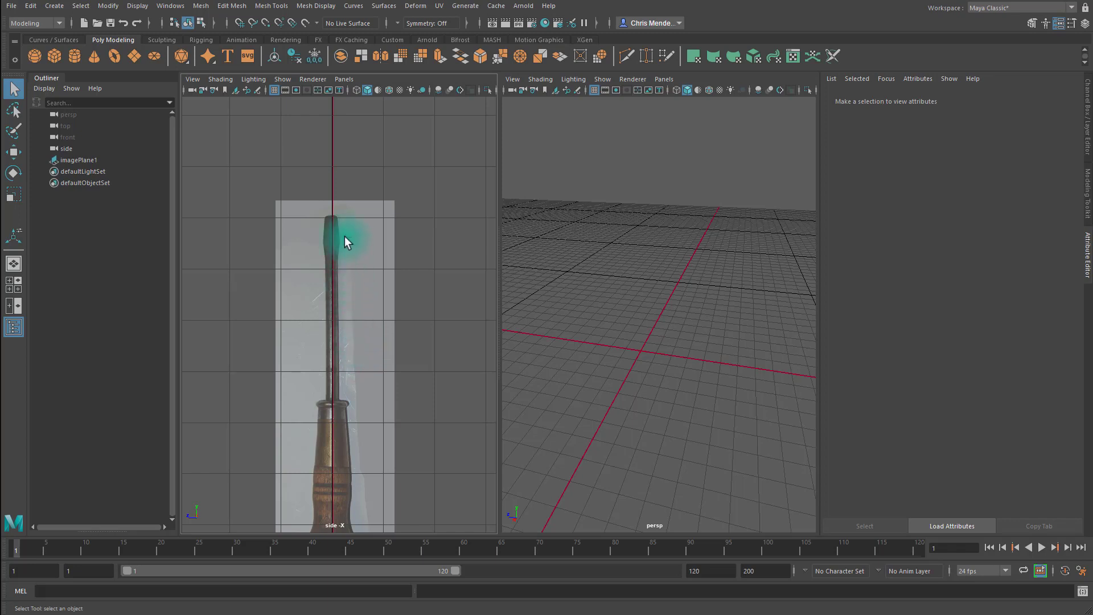
scroll(343, 224, "down", 2)
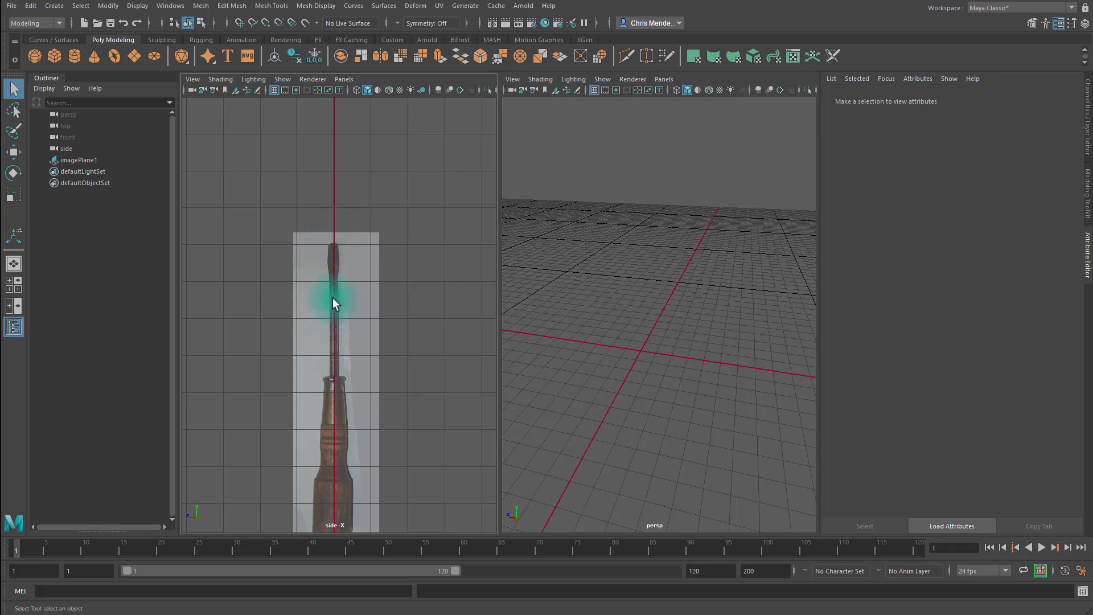
scroll(333, 299, "up", 5)
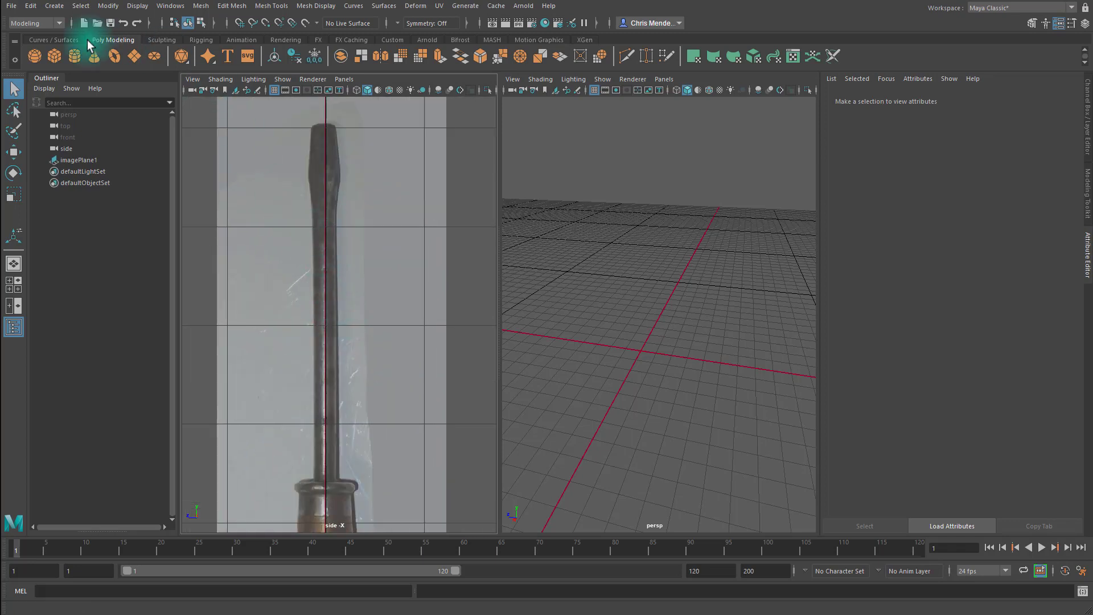
- Create a polygon cube and place it, scaled down, over the screwdriver's lower shaft in a wireframe side view
left_click(55, 56)
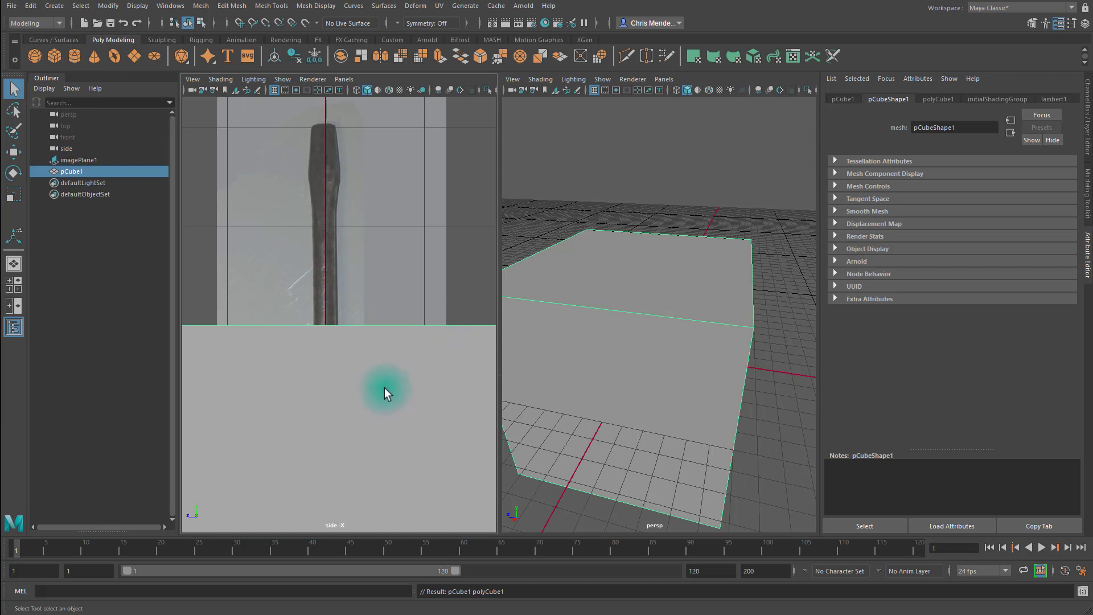
scroll(375, 383, "down", 5)
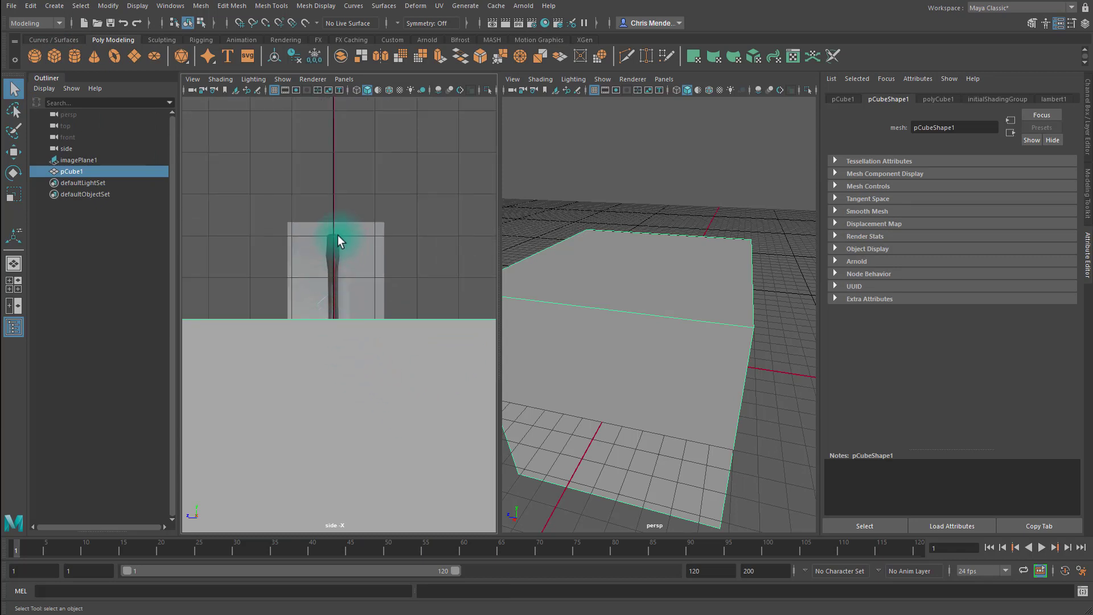
scroll(338, 234, "up", 4)
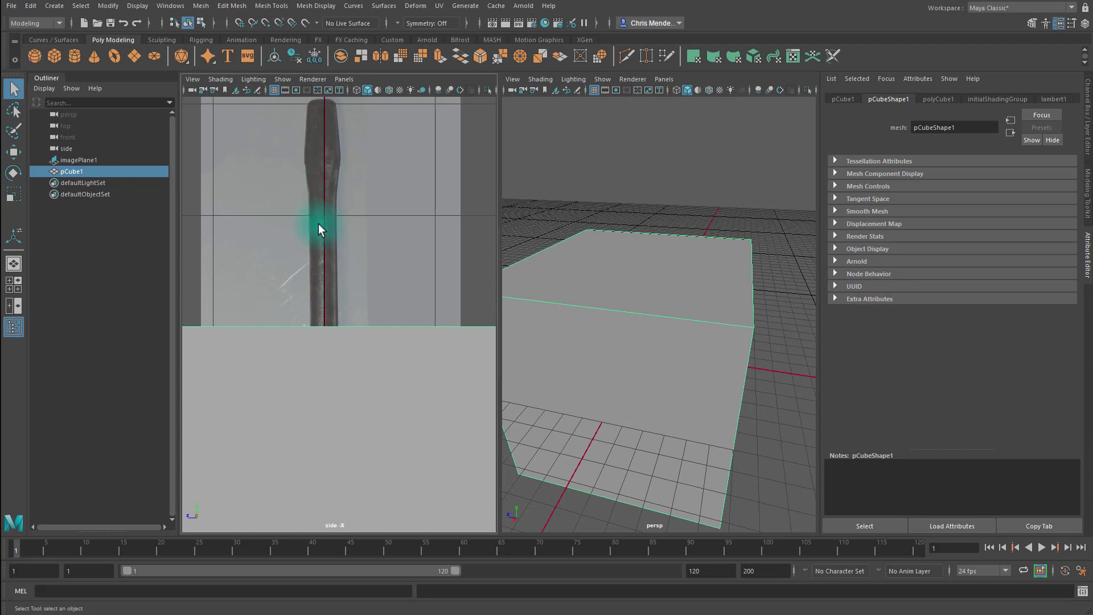
key("r")
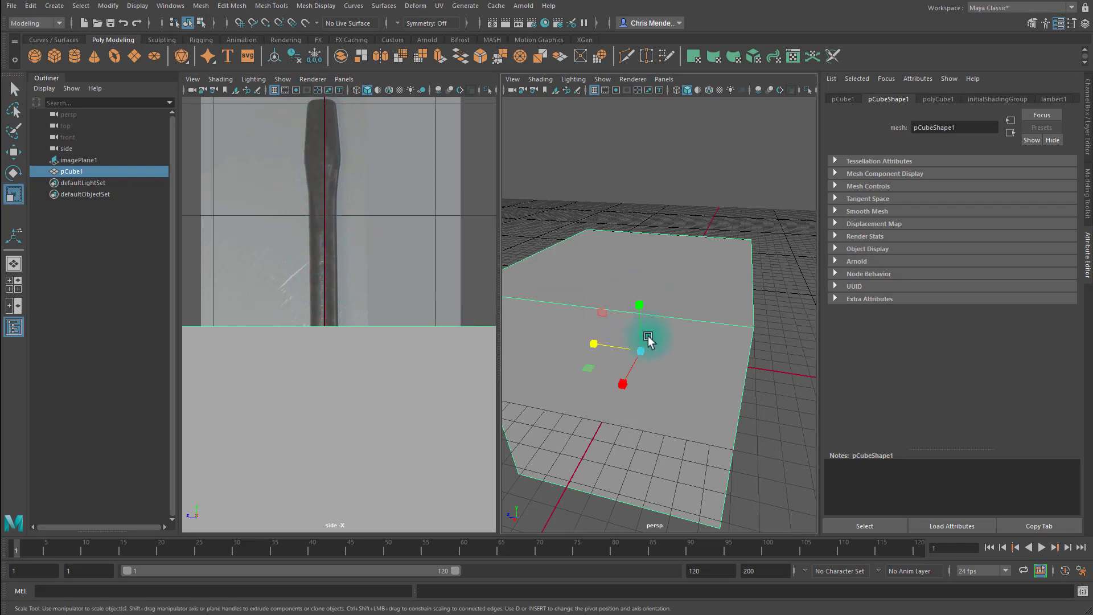
key("w")
scroll(374, 390, "down", 10)
left_click_drag(337, 390, 339, 292)
key("r")
left_click_drag(339, 348, 317, 341)
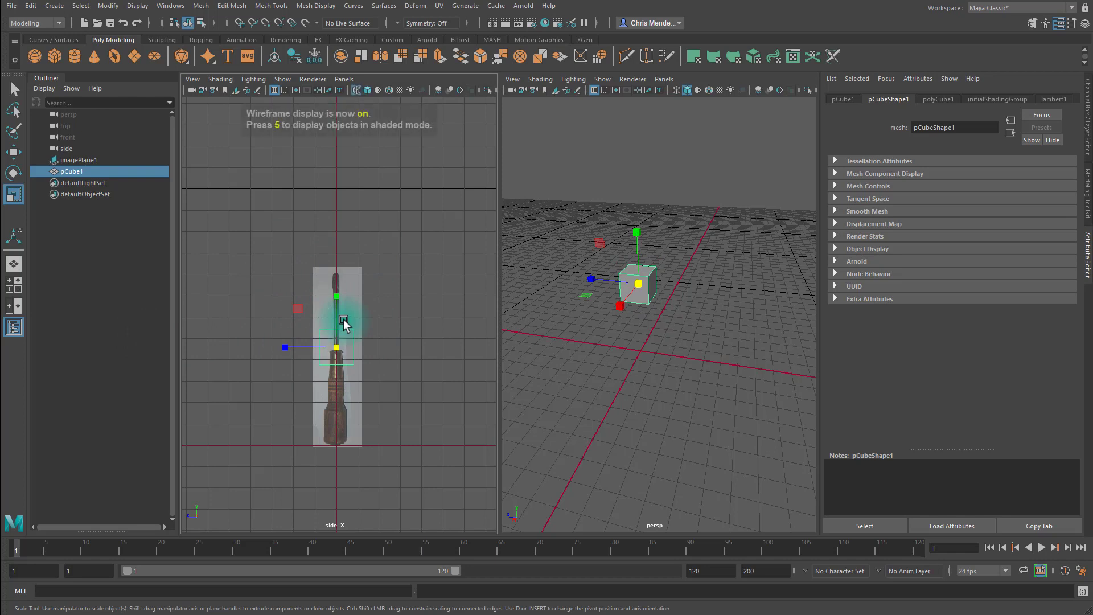
- Scale the cube down uniformly until its sides match the width of the screwdriver shaft in the side view
scroll(341, 347, "up", 5)
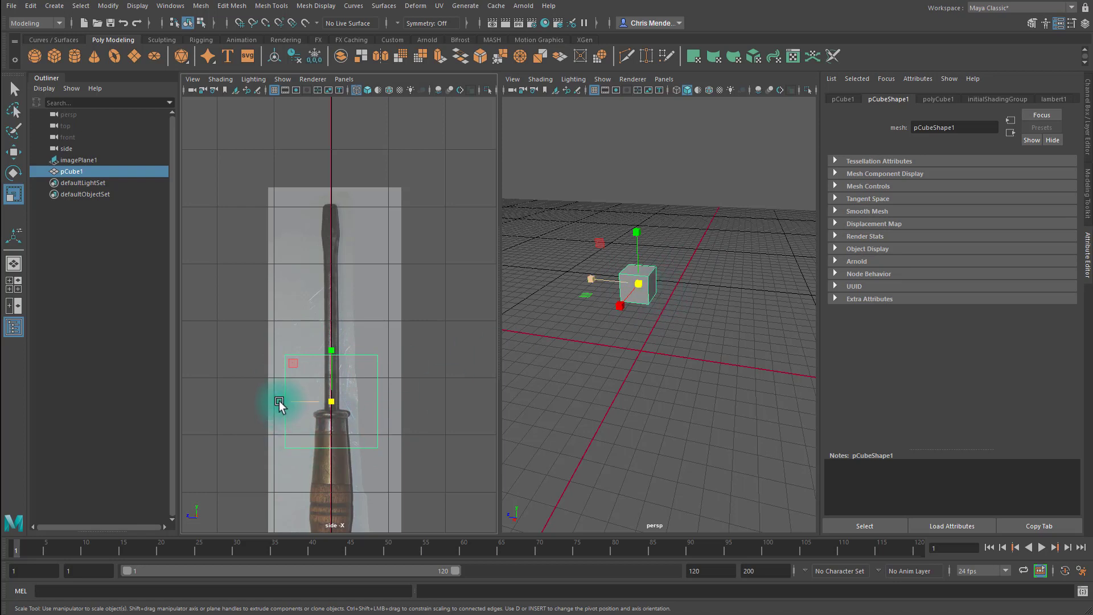
left_click_drag(280, 401, 363, 411)
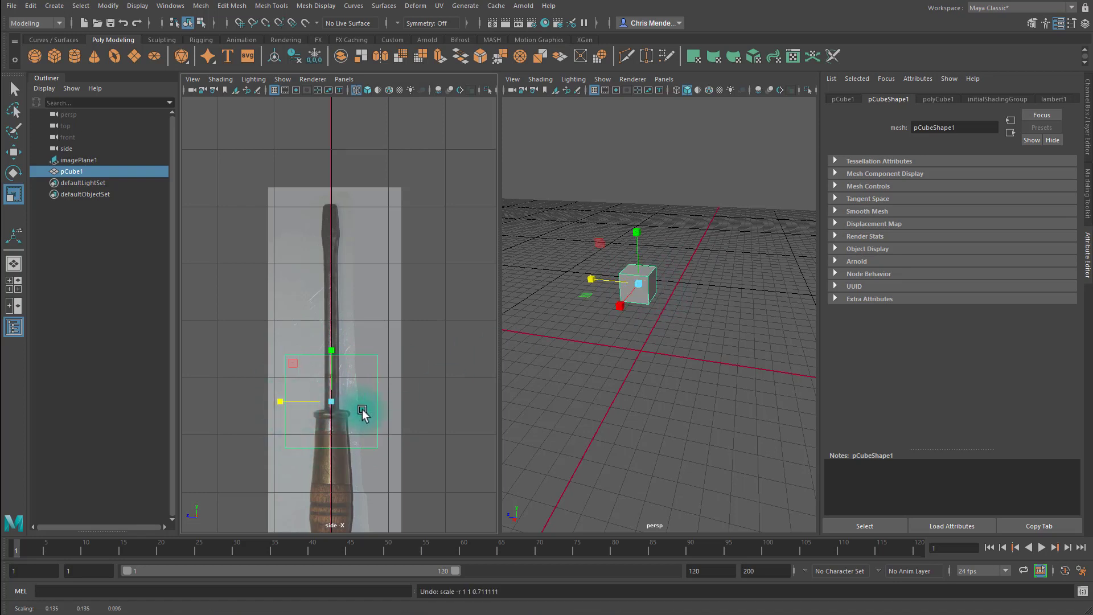
left_click(391, 325)
left_click(303, 378)
left_click_drag(340, 408, 308, 403)
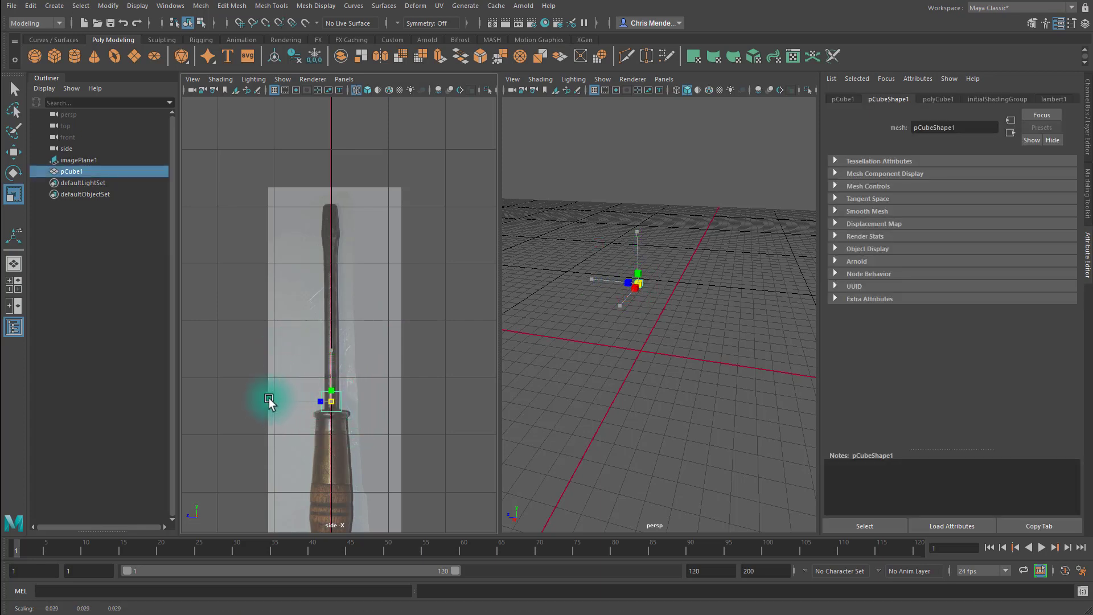
scroll(378, 434, "up", 10)
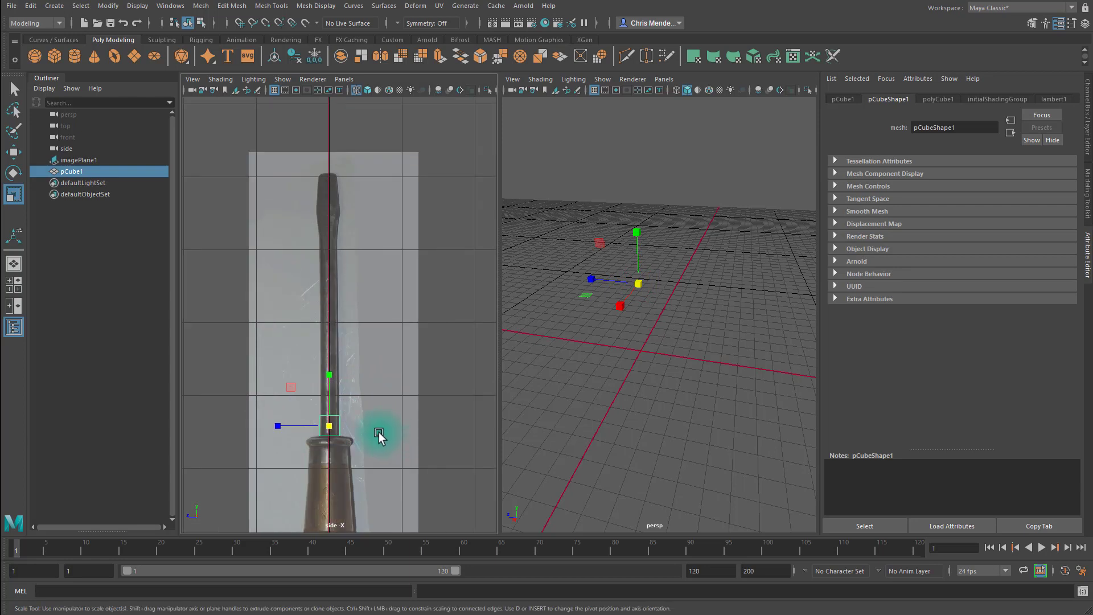
left_click_drag(338, 313, 289, 313)
- Move the cube down vertically so its base slightly overlaps the handle's metal collar
key("w")
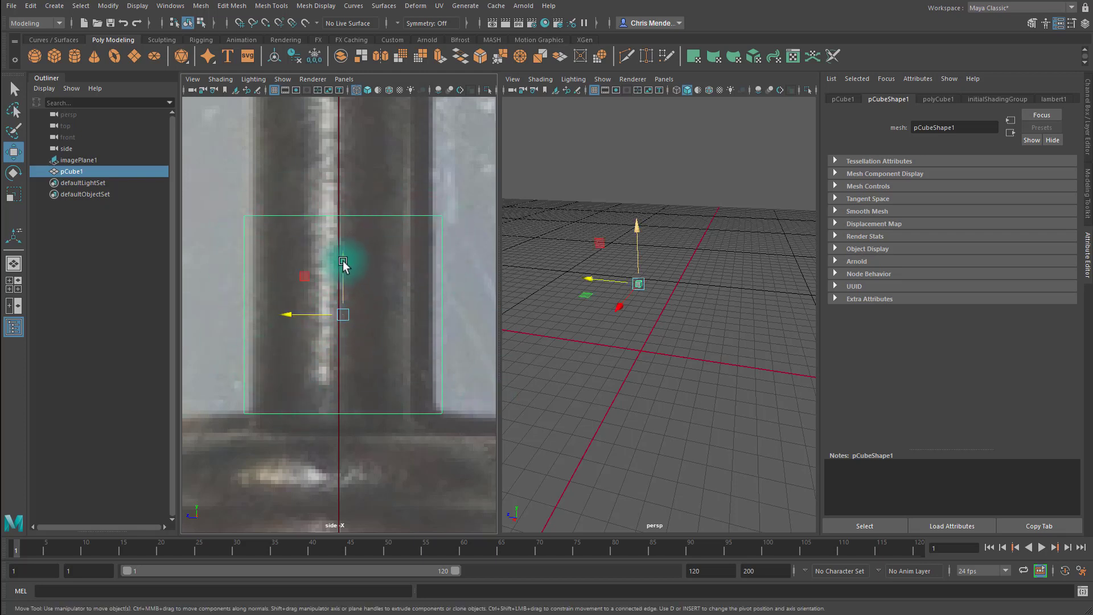
left_click_drag(343, 261, 321, 313)
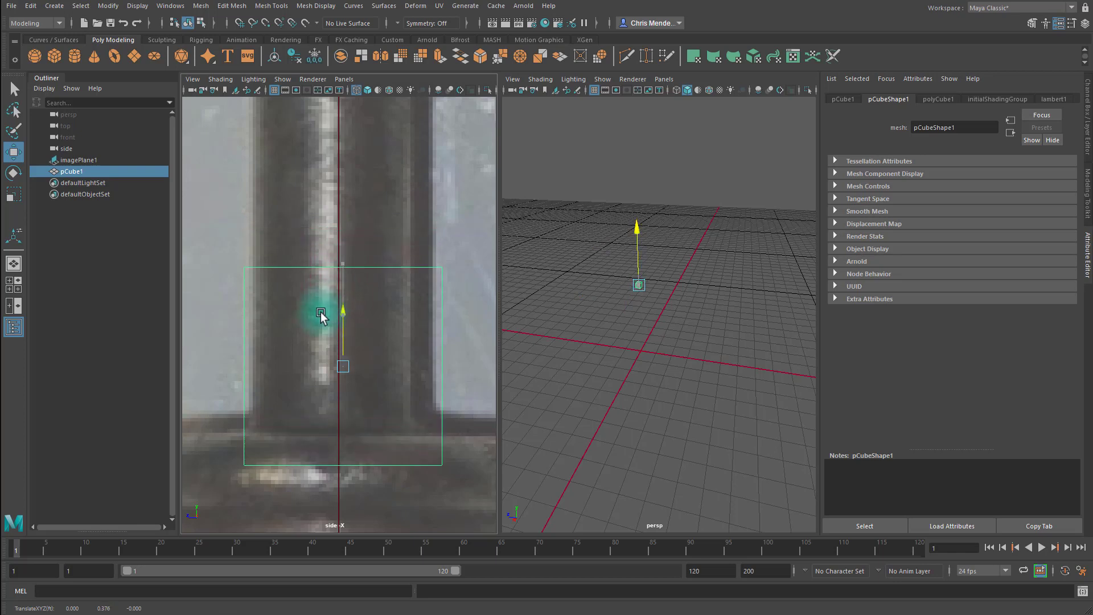
scroll(329, 298, "down", 5)
scroll(349, 281, "up", 5)
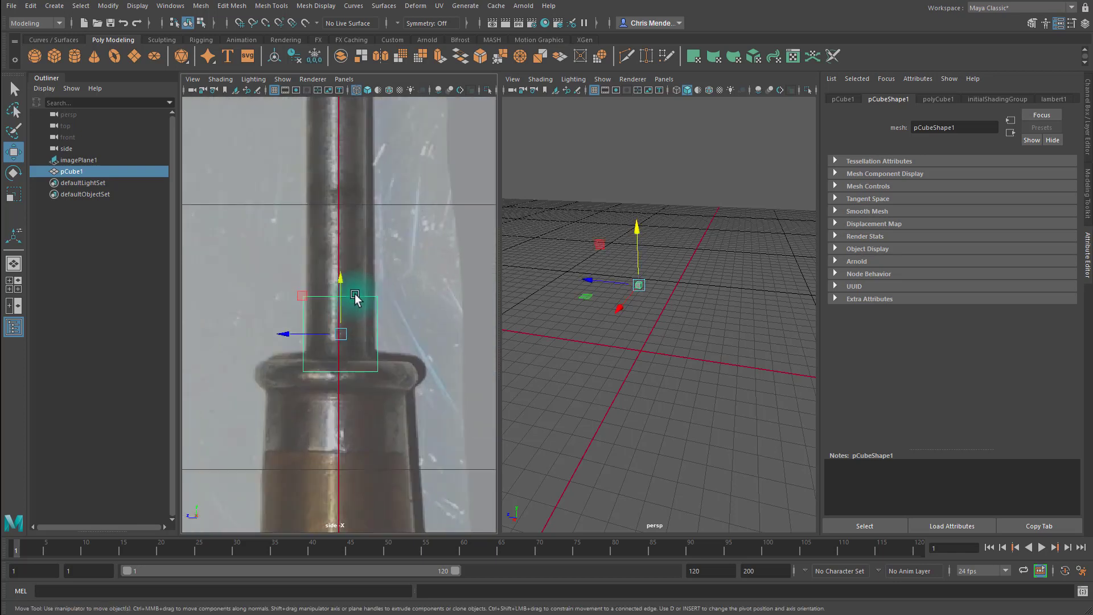
- Switch the cube to vertex mode and marquee-select its four top vertices, framing them in the perspective view
right_click(356, 298)
left_click(302, 295)
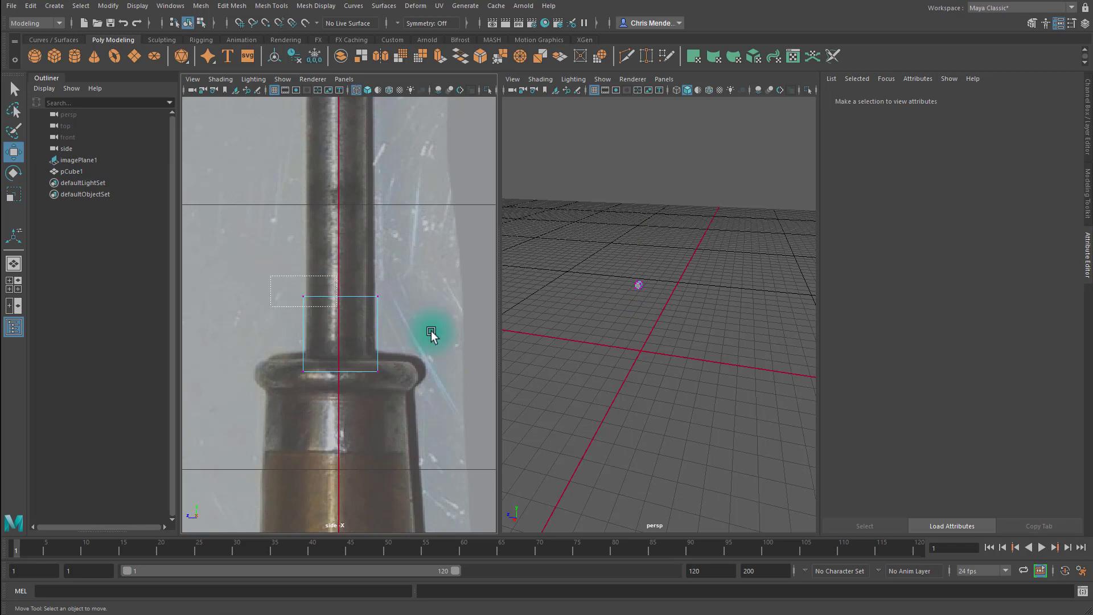
left_click(401, 306)
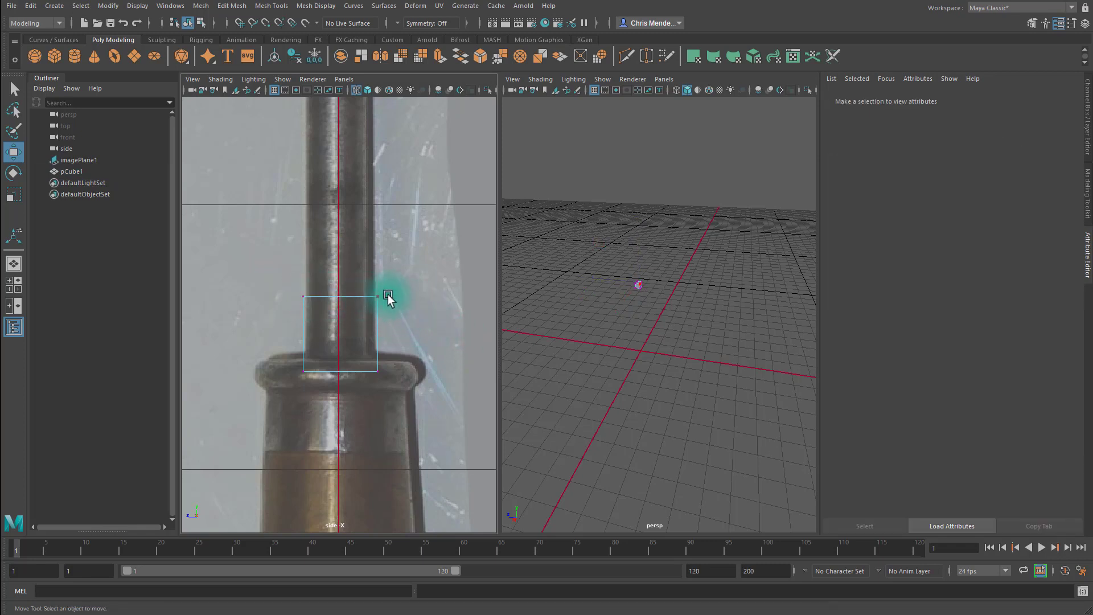
left_click_drag(276, 271, 400, 314)
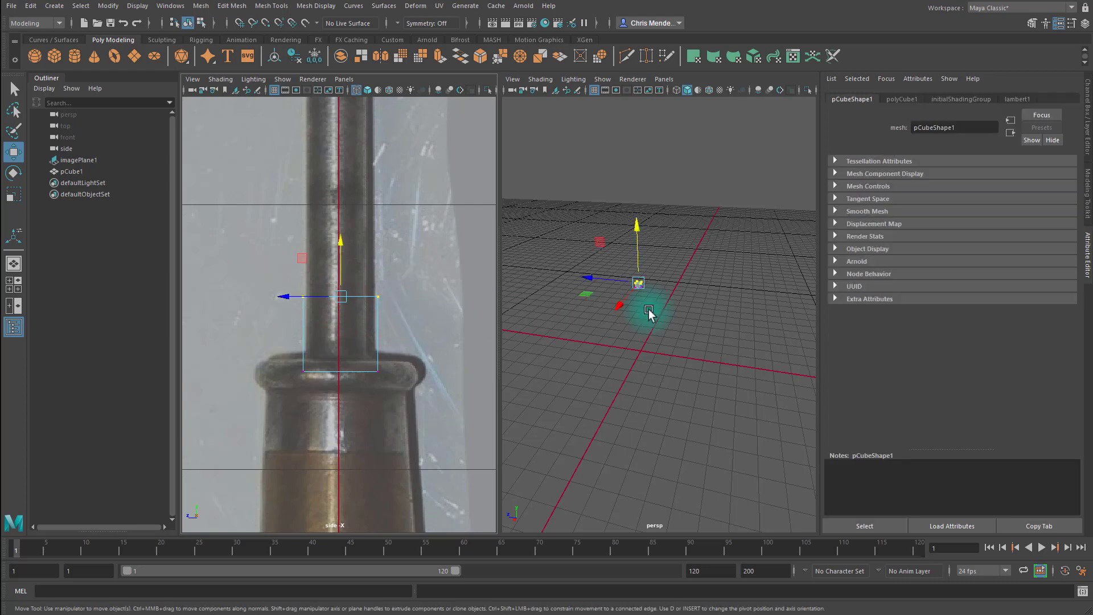
key("f")
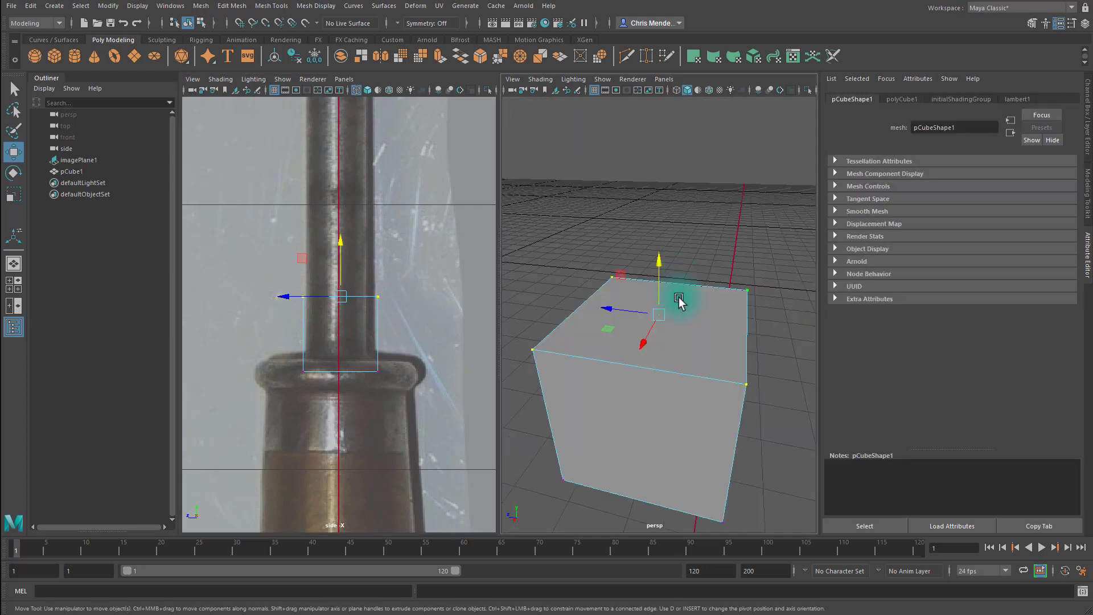
- Compare selecting a single top corner vertex with marquee-selecting the aligned pair, and reselect all four top vertices
left_click(378, 296)
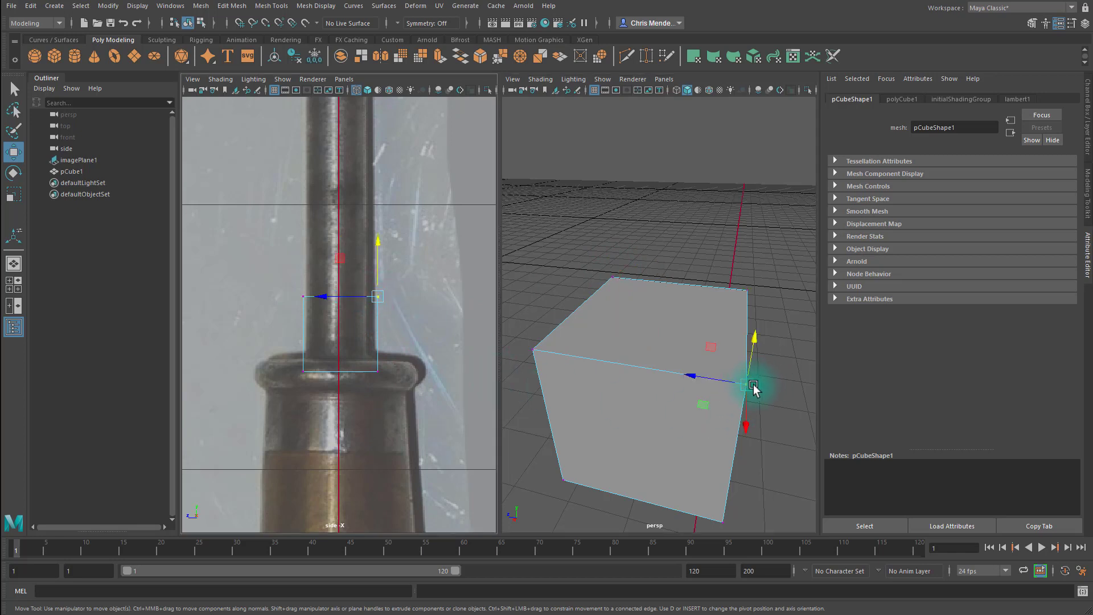
left_click_drag(406, 313, 363, 277)
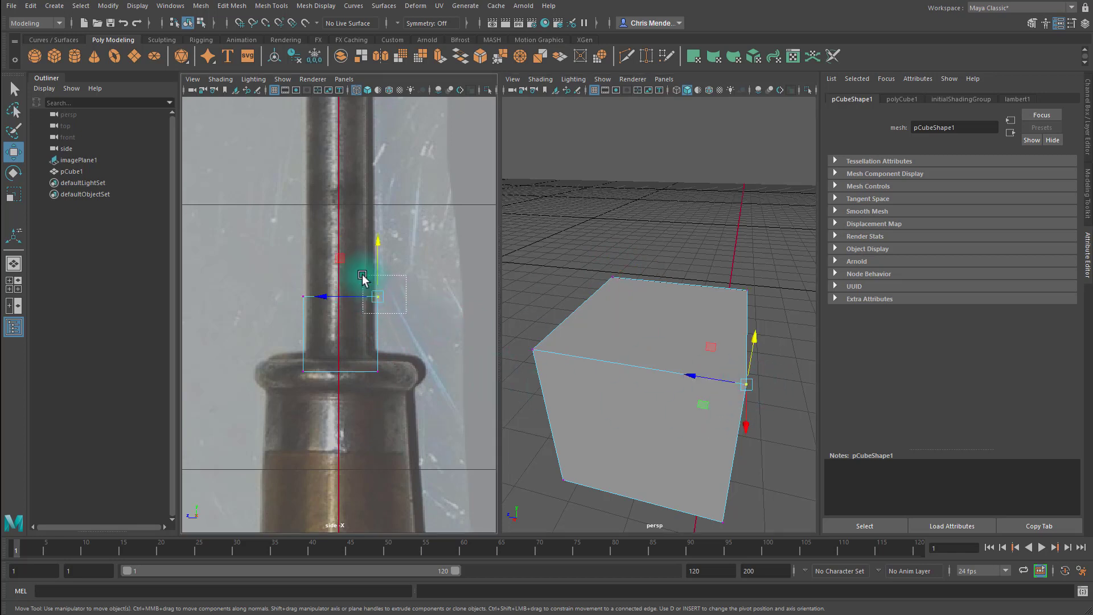
left_click(384, 301)
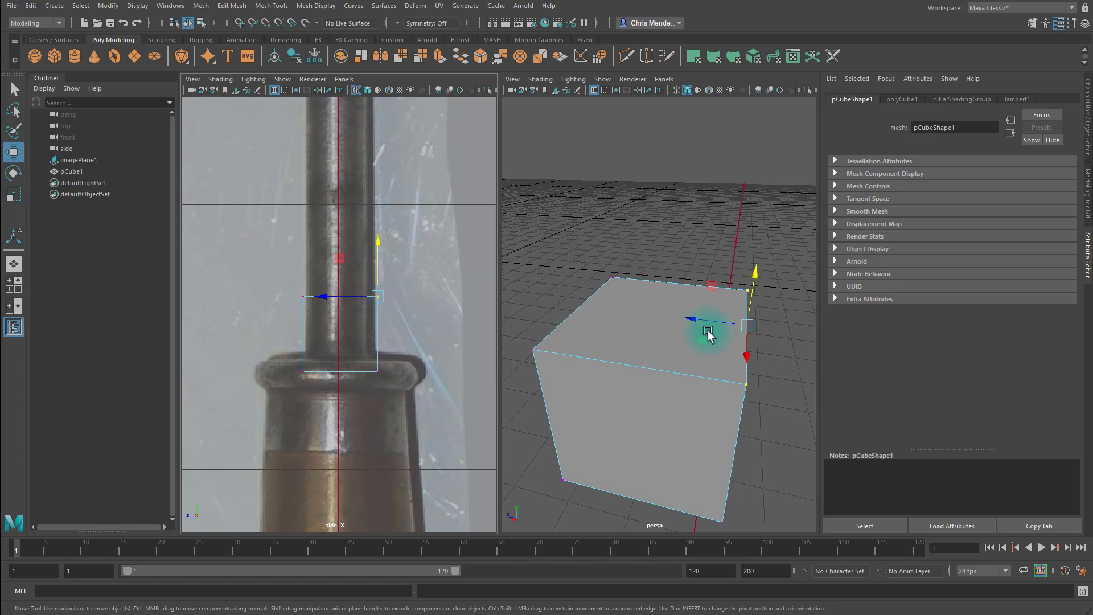
left_click_drag(255, 257, 428, 312)
left_click(317, 291)
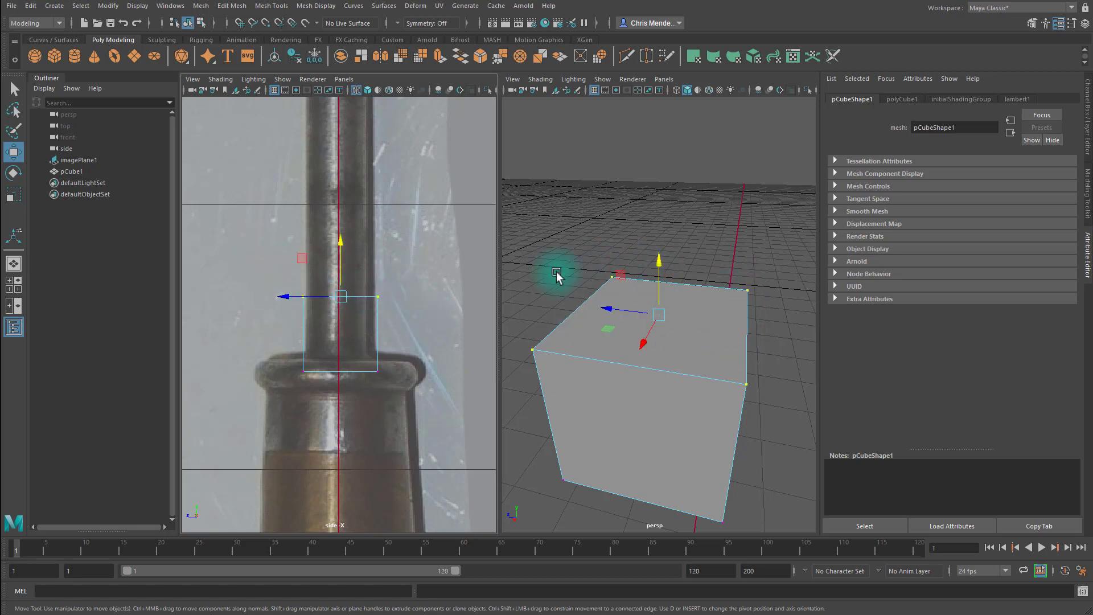
- Move the four top vertices up to the end of the screwdriver's tip, stretching the cube along the shaft
middle_click_drag(425, 257, 424, 309, "alt")
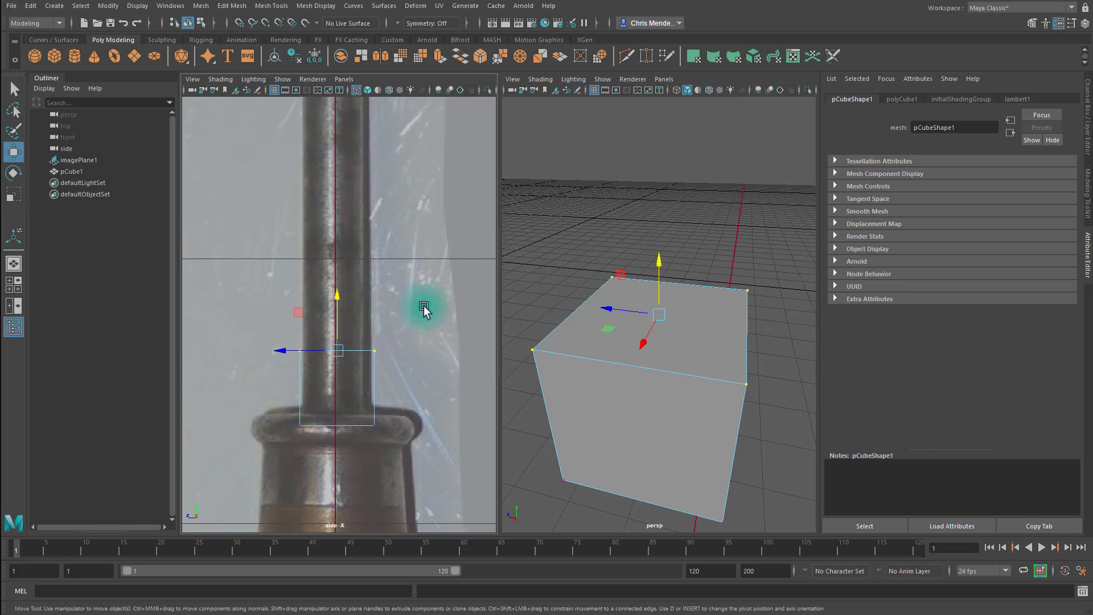
scroll(422, 310, "down", 6)
left_click_drag(337, 259, 317, 126)
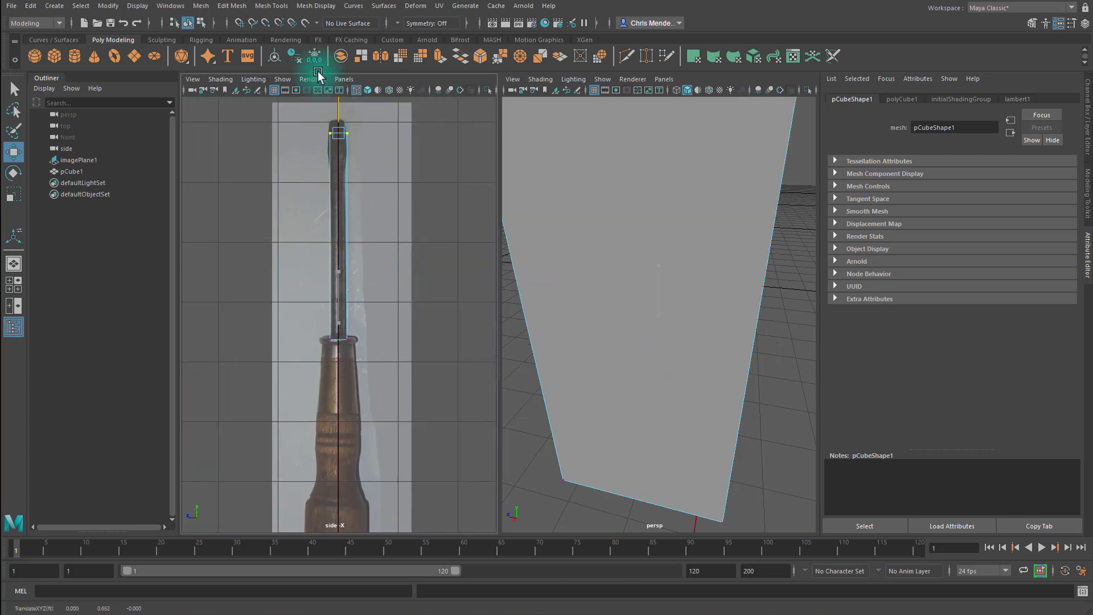
middle_click_drag(366, 187, 353, 251, "alt")
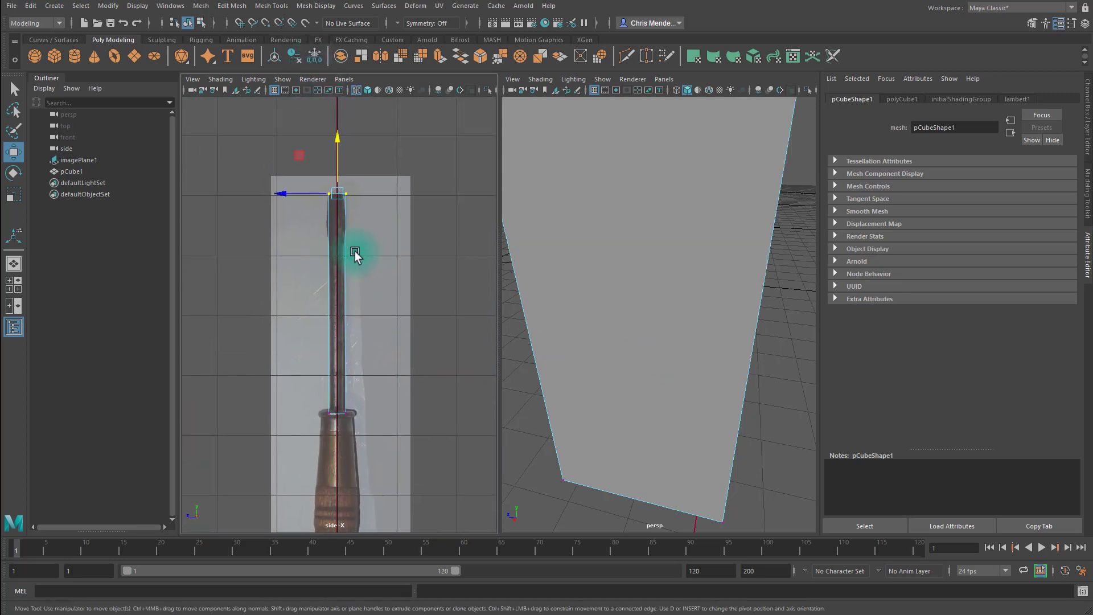
scroll(424, 298, "up", 8)
left_click_drag(340, 260, 340, 255)
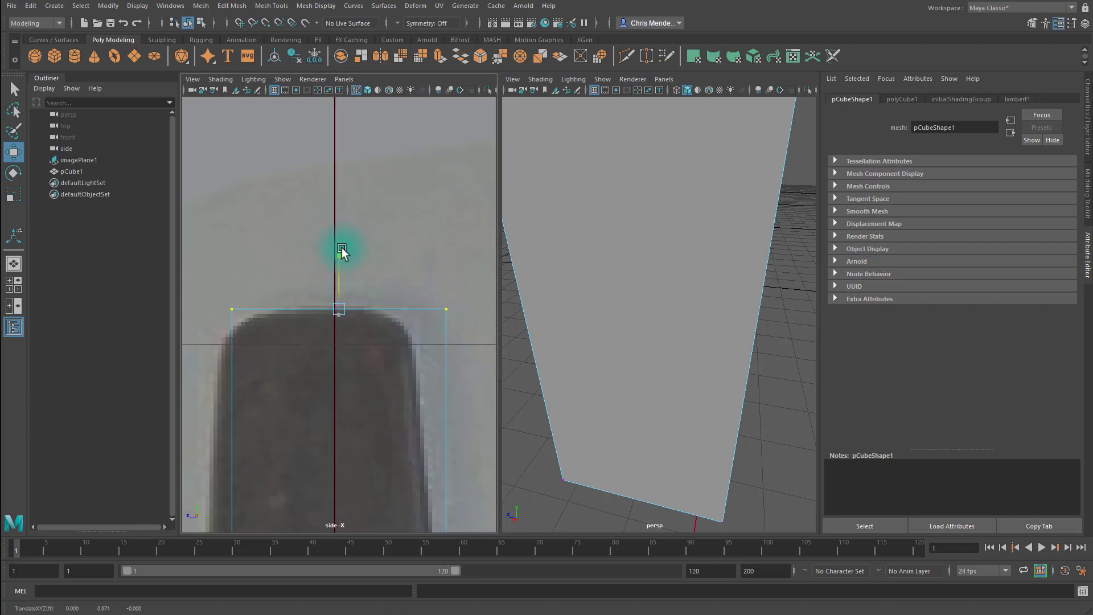
scroll(713, 361, "down", 6)
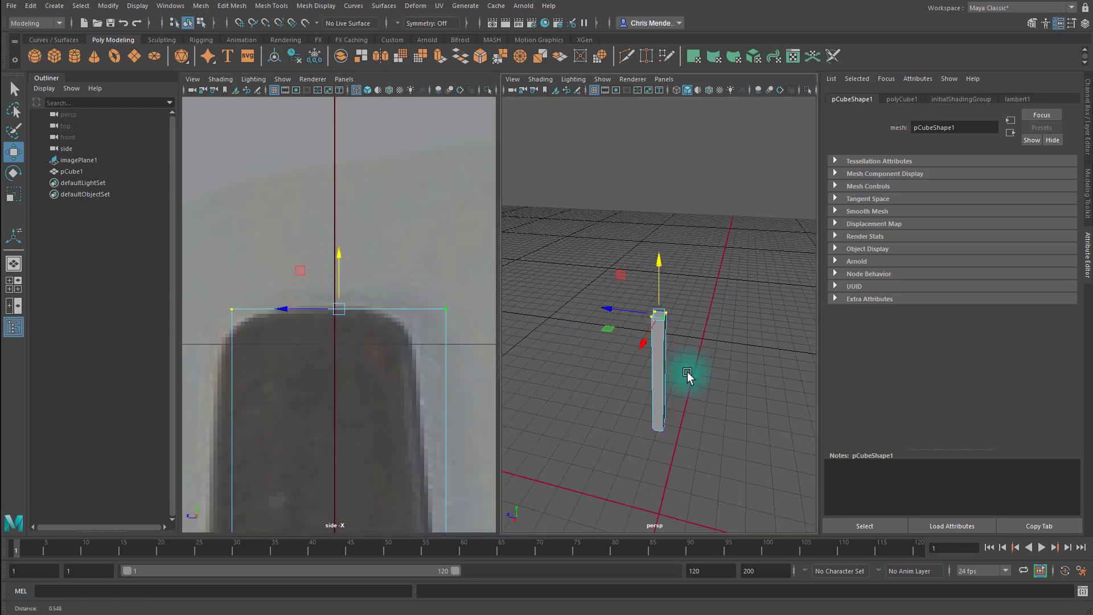
left_click_drag(690, 374, 664, 378, "alt")
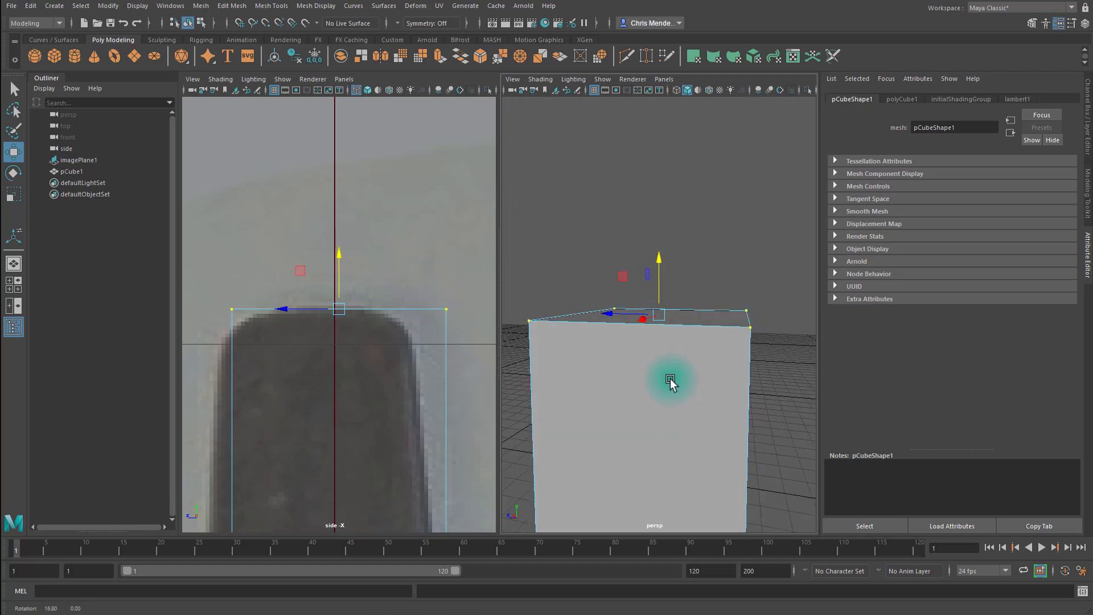
- Try to widen the top vertices along Z beyond the blade's width, and undo the scaling
scroll(391, 383, "down", 8)
middle_click_drag(380, 388, 422, 313, "alt")
scroll(402, 344, "down", 3)
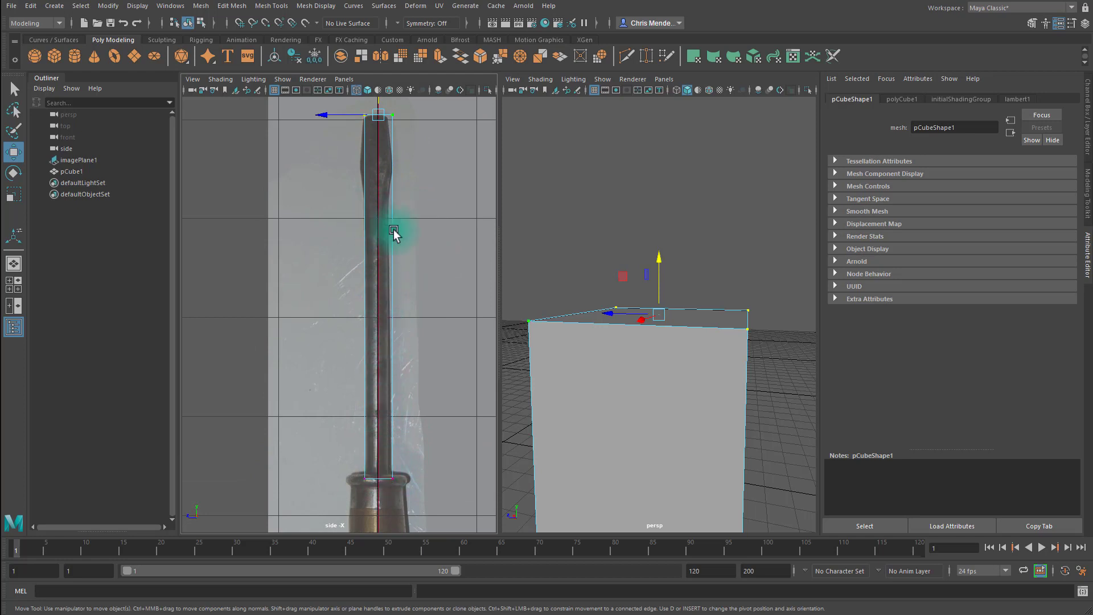
right_click_drag(401, 215, 410, 279, "alt")
middle_click_drag(410, 279, 398, 308, "alt")
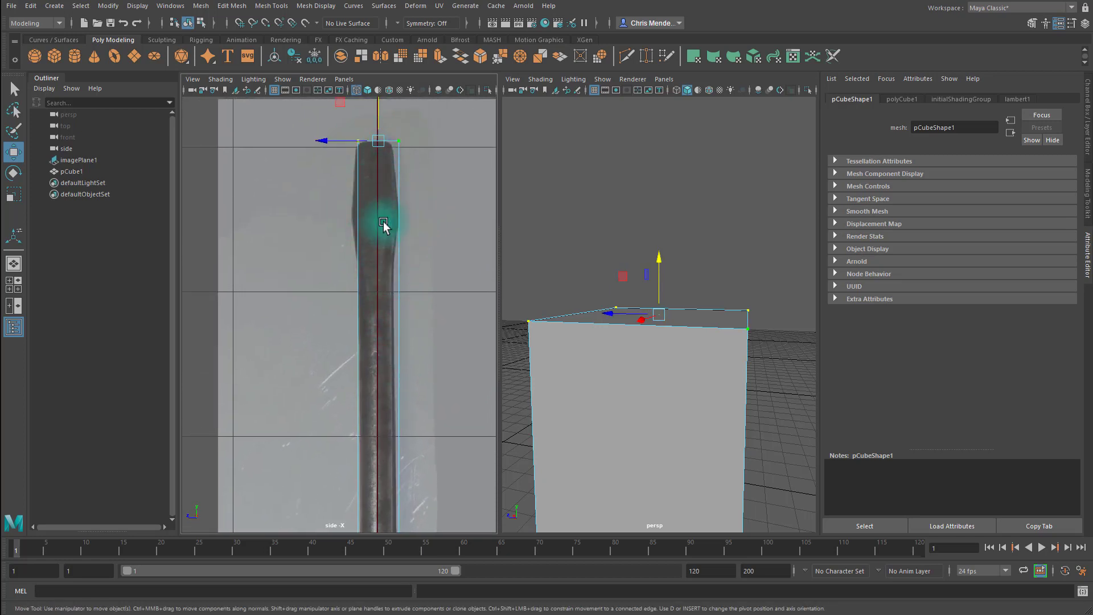
key("r")
left_click_drag(335, 140, 310, 139)
middle_click_drag(379, 347, 358, 219, "alt")
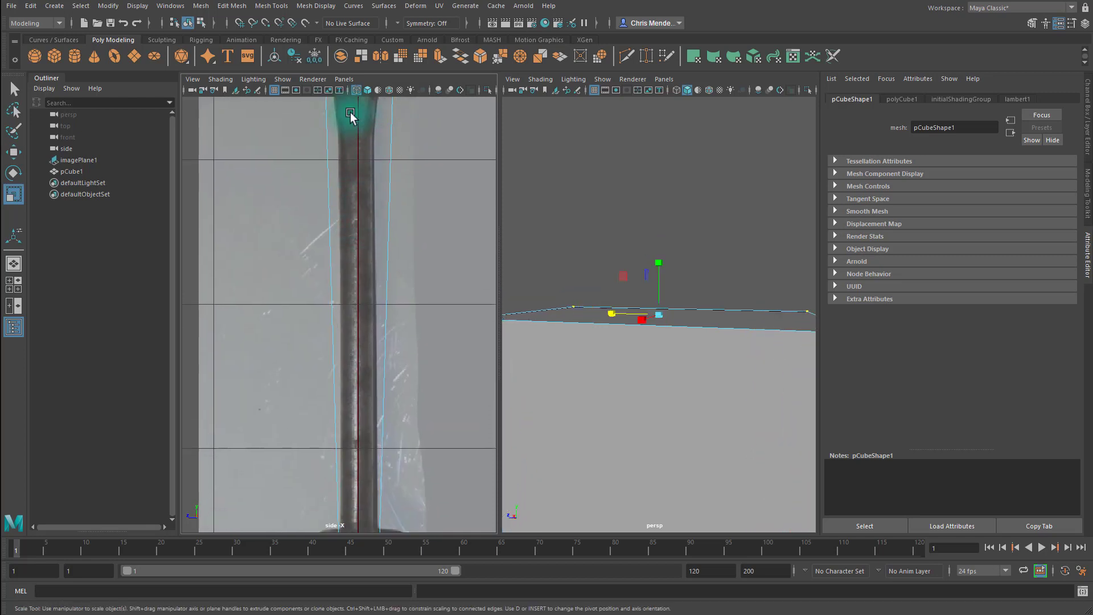
middle_click_drag(377, 432, 366, 312, "alt")
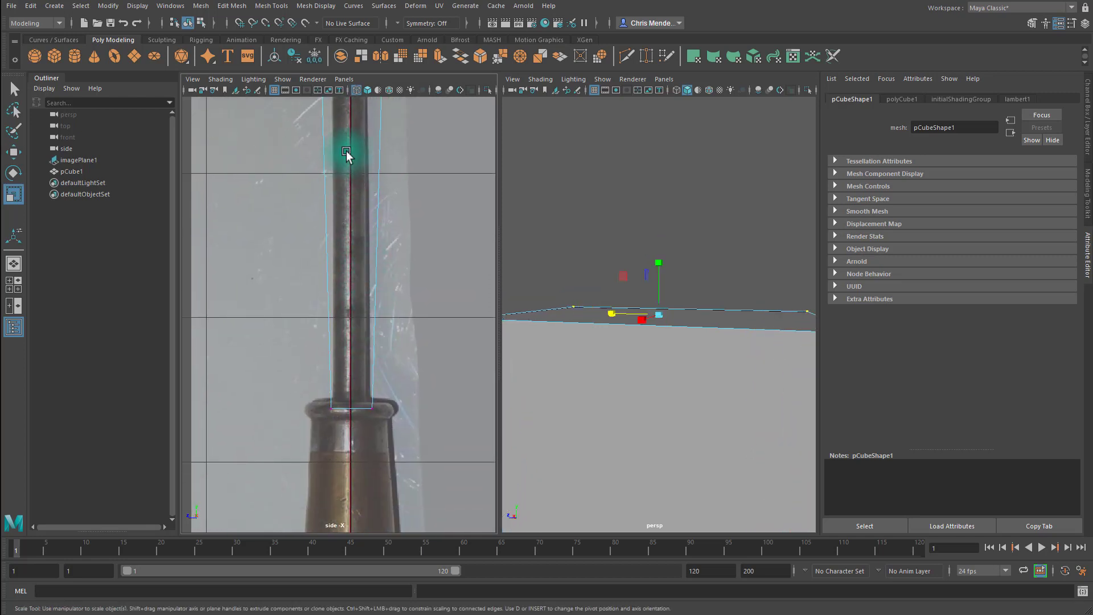
middle_click_drag(347, 152, 353, 413, "alt")
key("ctrl+z")
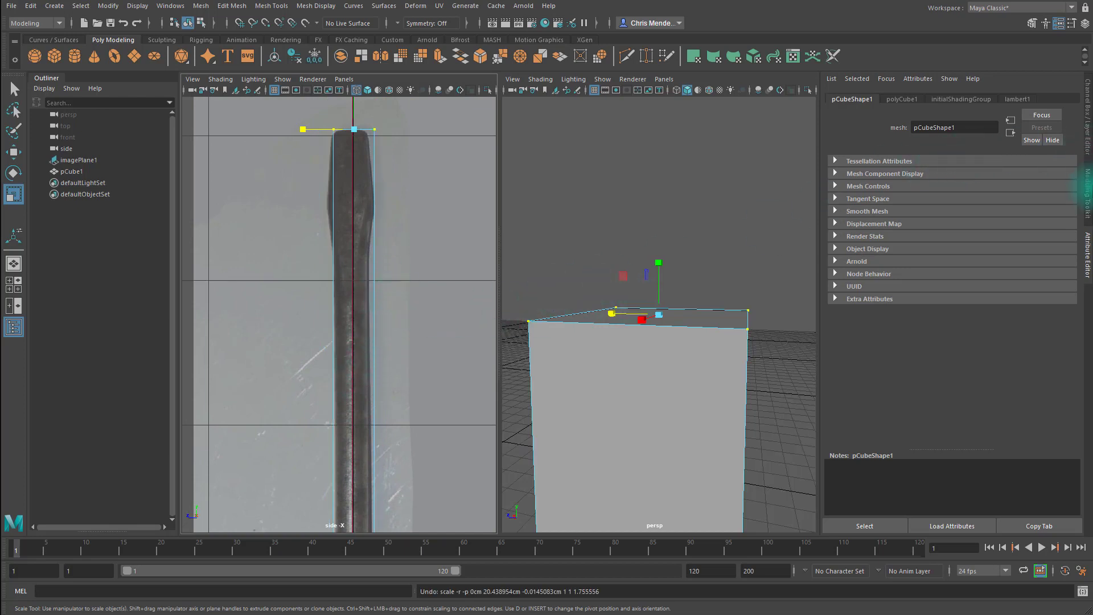
- Show the Modeling Toolkit and activate the Multi-Cut tool, bringing the shaft's base at the handle into the side view
left_click(1087, 190)
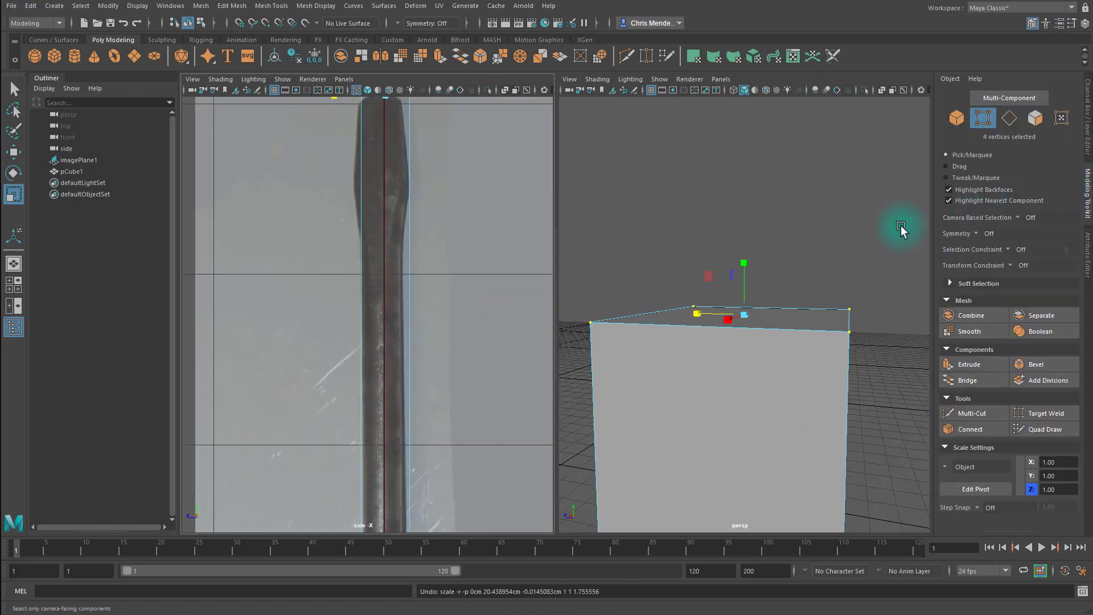
left_click(978, 420)
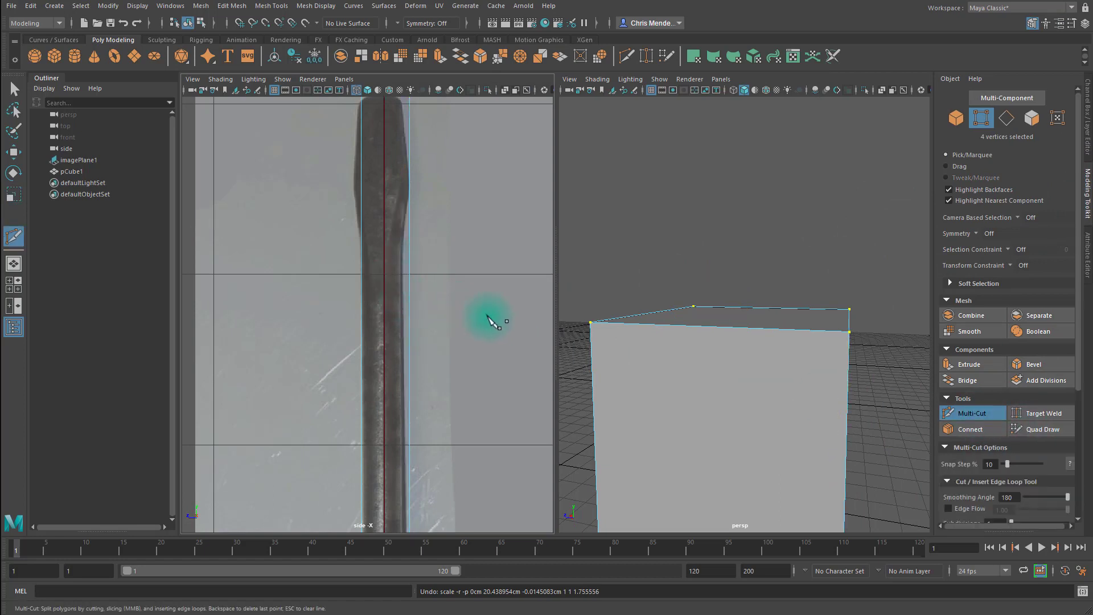
key("q")
key("ctrl+shift+x")
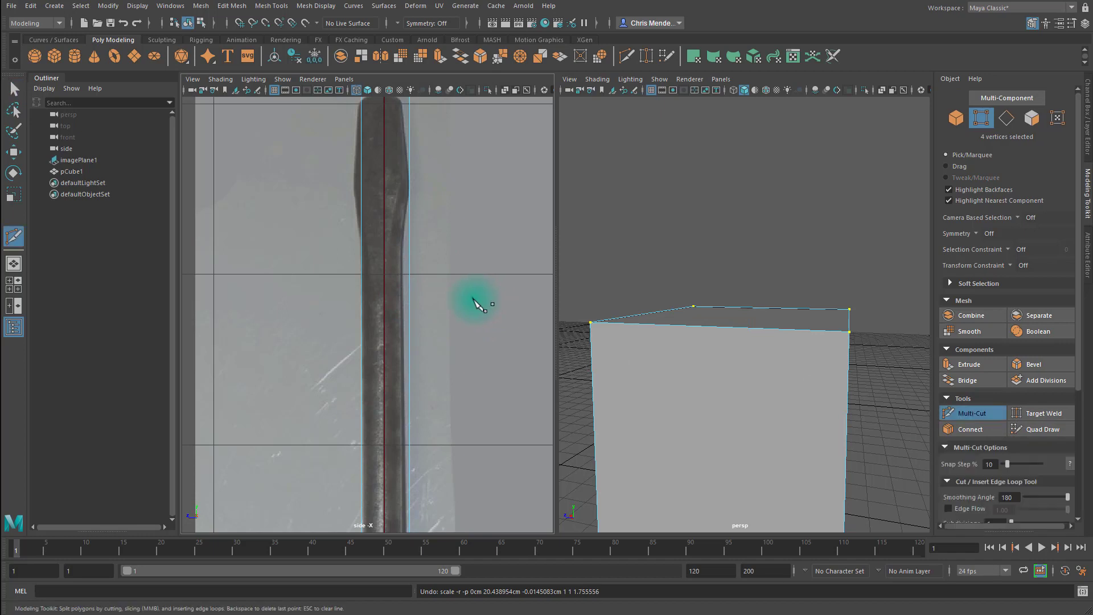
middle_click_drag(409, 328, 459, 244, "alt")
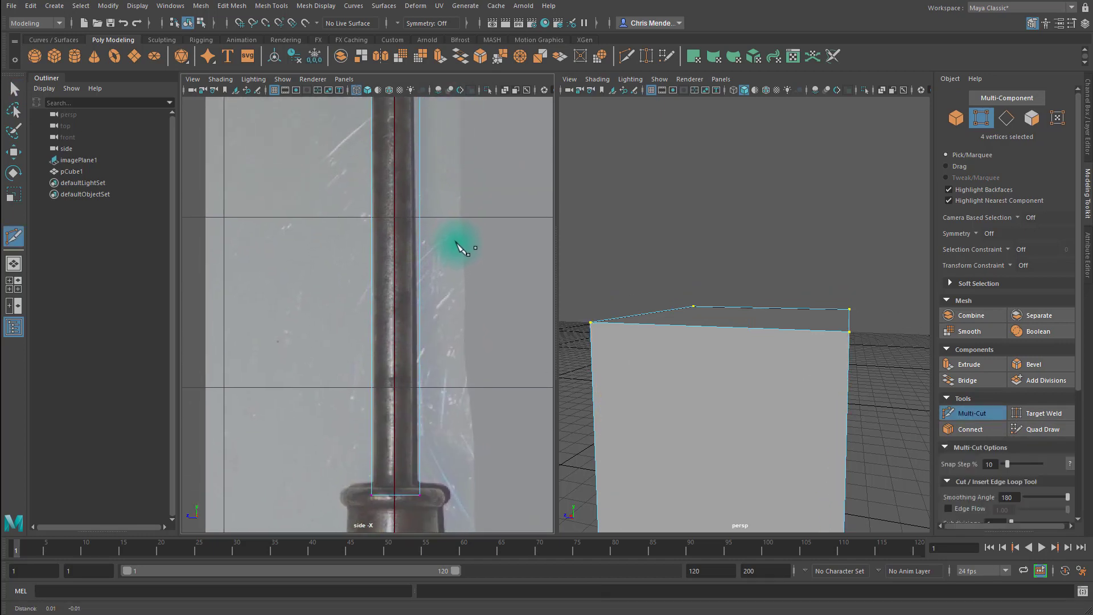
- Scale the whole cube down uniformly to the shaft's width and shift it slightly along Z to line up with the reference
key("q")
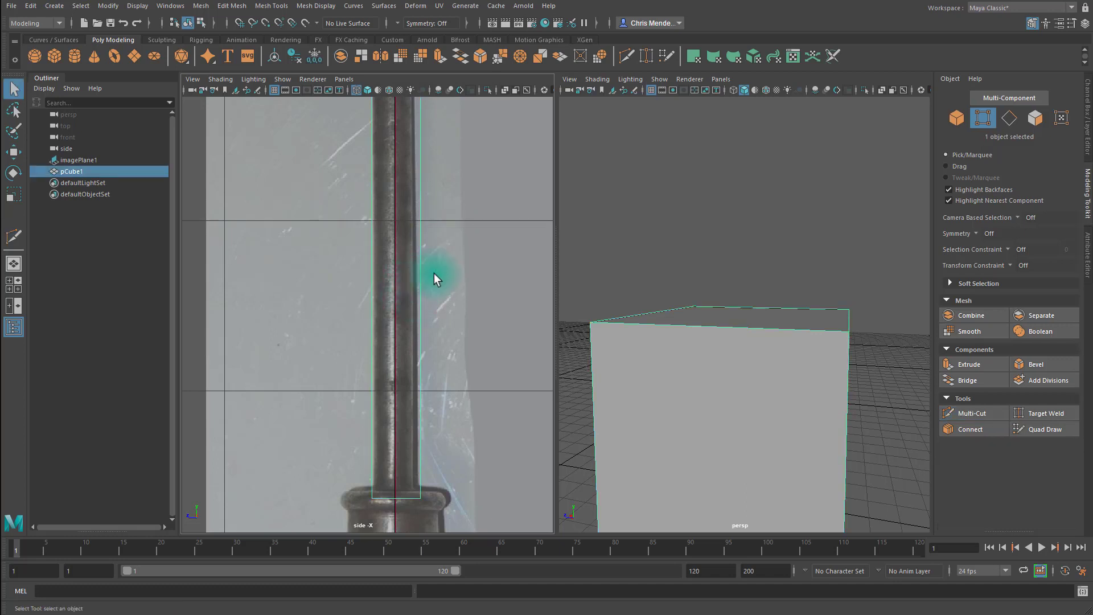
key("r")
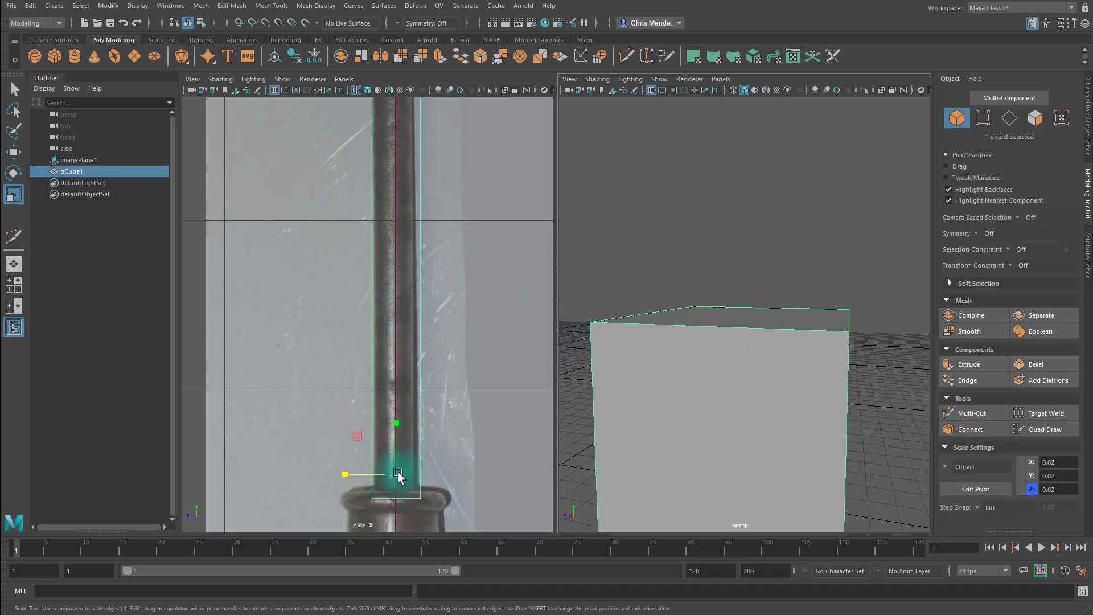
left_click_drag(392, 476, 307, 464)
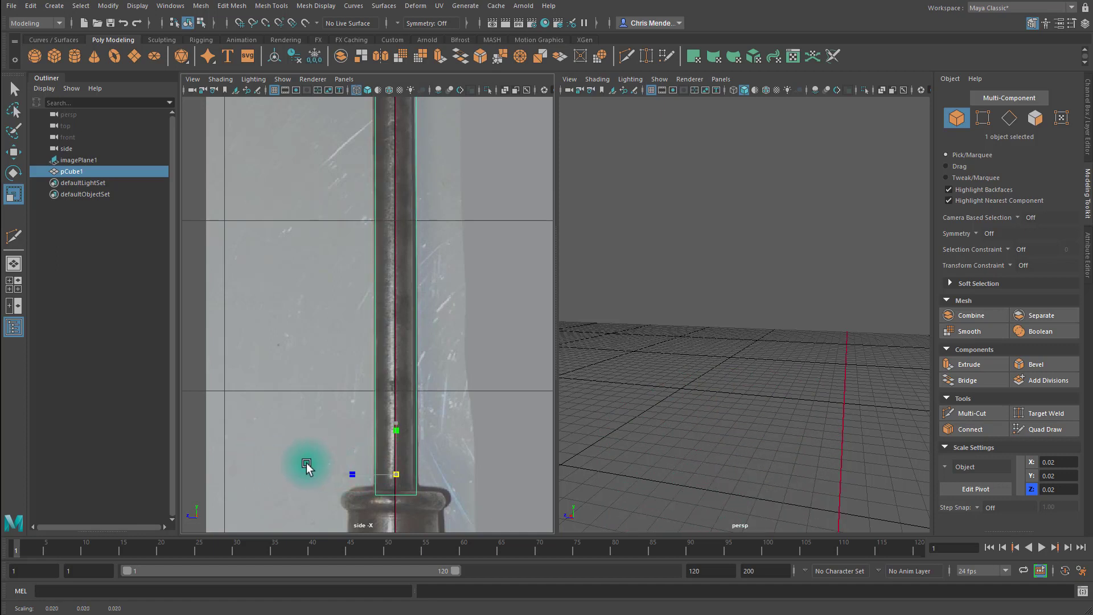
scroll(431, 468, "up", 5)
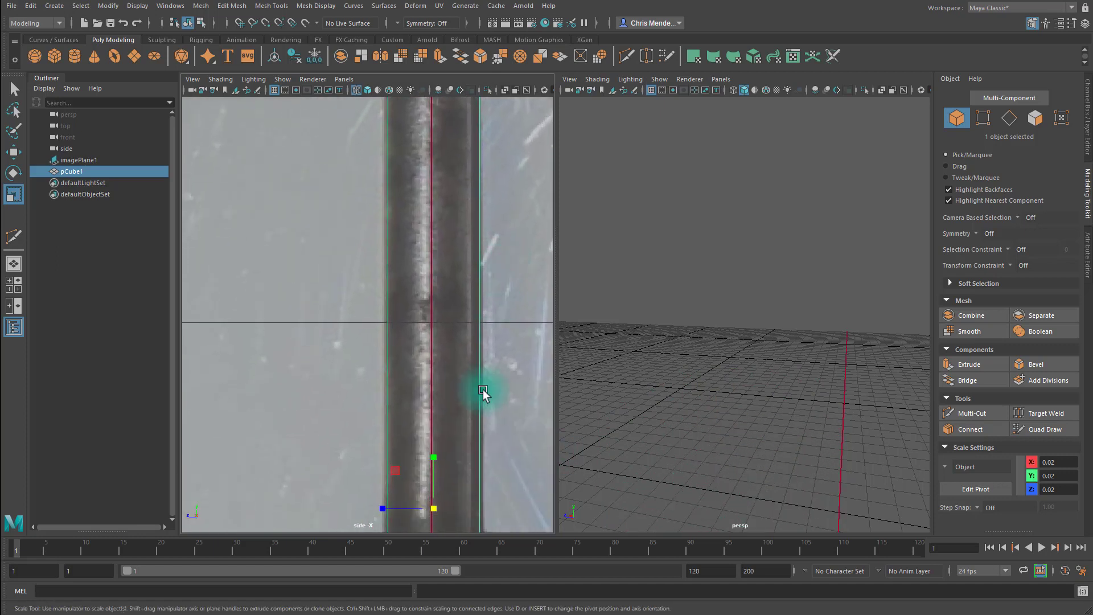
key("w")
left_click_drag(380, 511, 378, 507)
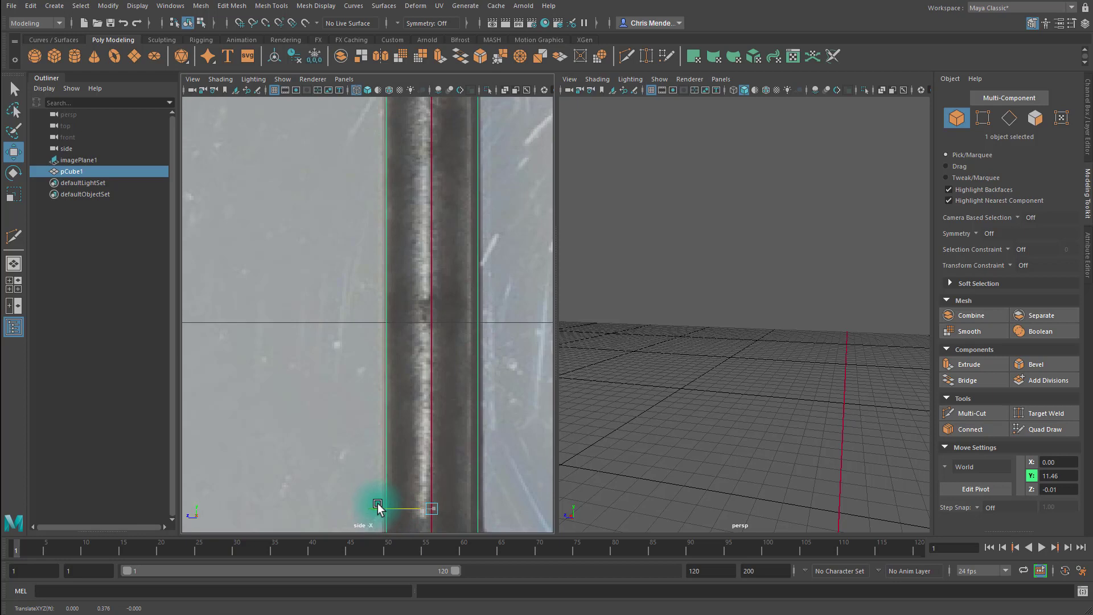
- Select the cube's four top vertices and raise them along Y to the end of the screwdriver's tip
scroll(422, 391, "down", 6)
scroll(371, 239, "up", 3)
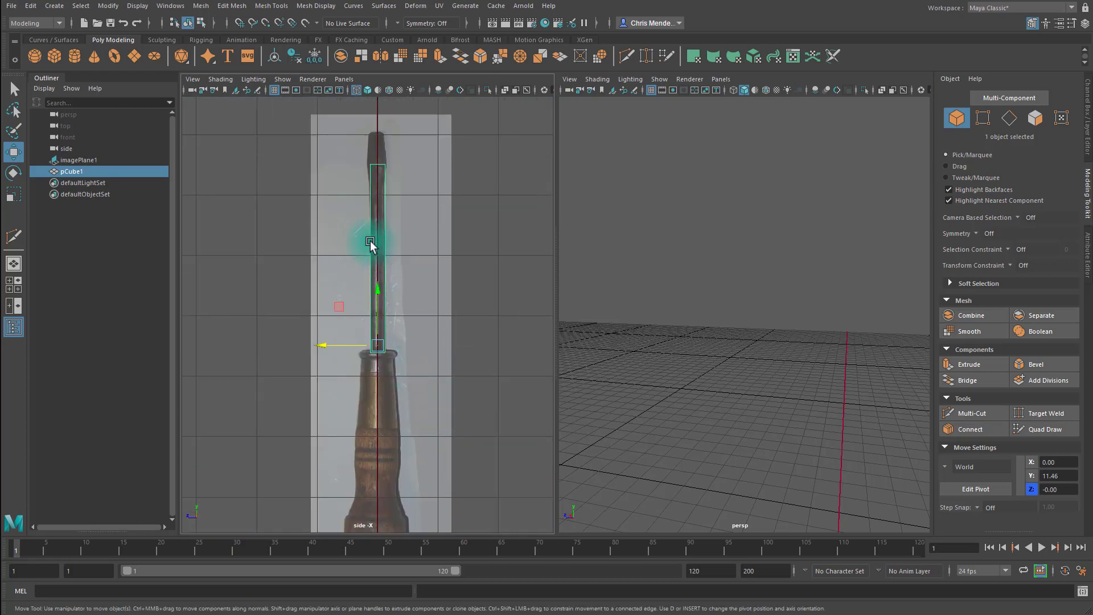
key("F9")
left_click_drag(392, 172, 376, 74)
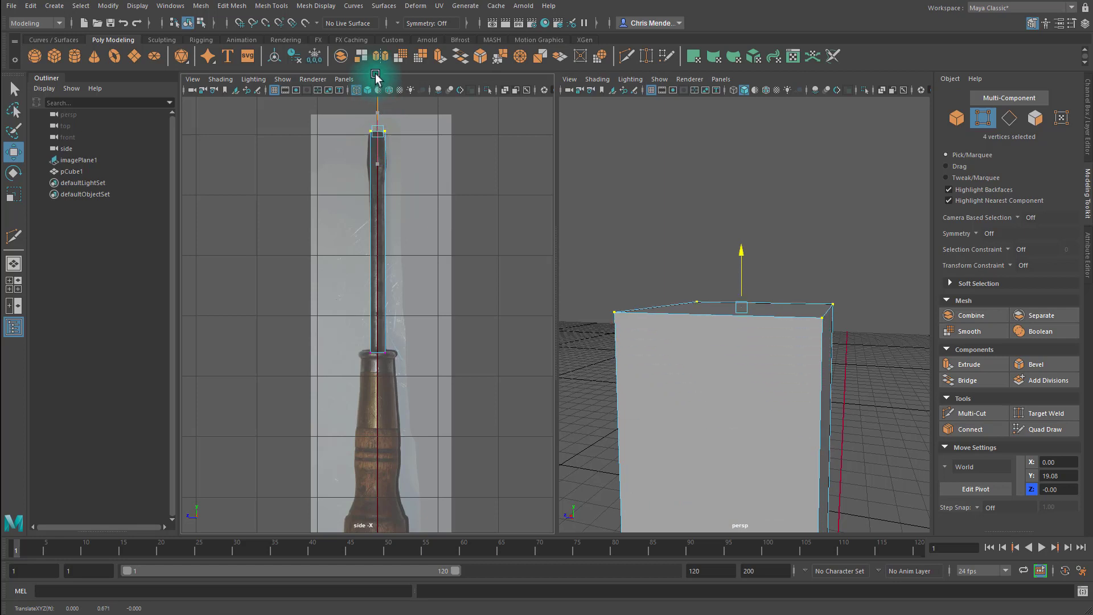
- Insert a Multi-Cut edge loop around the shaft where the blade starts to flare out
middle_click_drag(383, 243, 334, 324, "alt")
scroll(387, 342, "up", 2)
key("ctrl+shift+x")
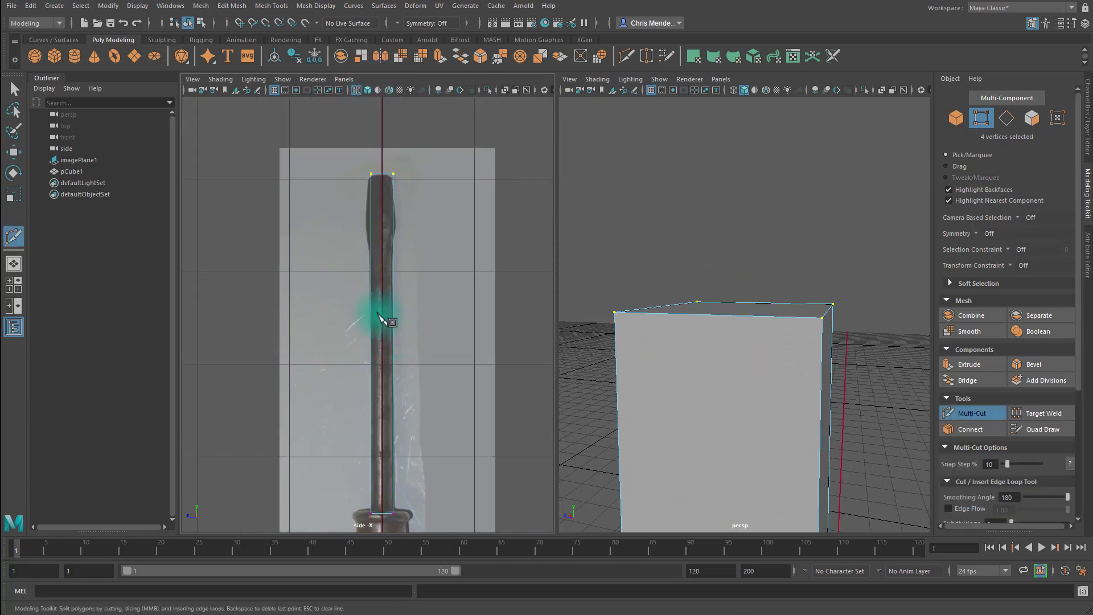
scroll(466, 342, "up", 2)
scroll(393, 339, "up", 1)
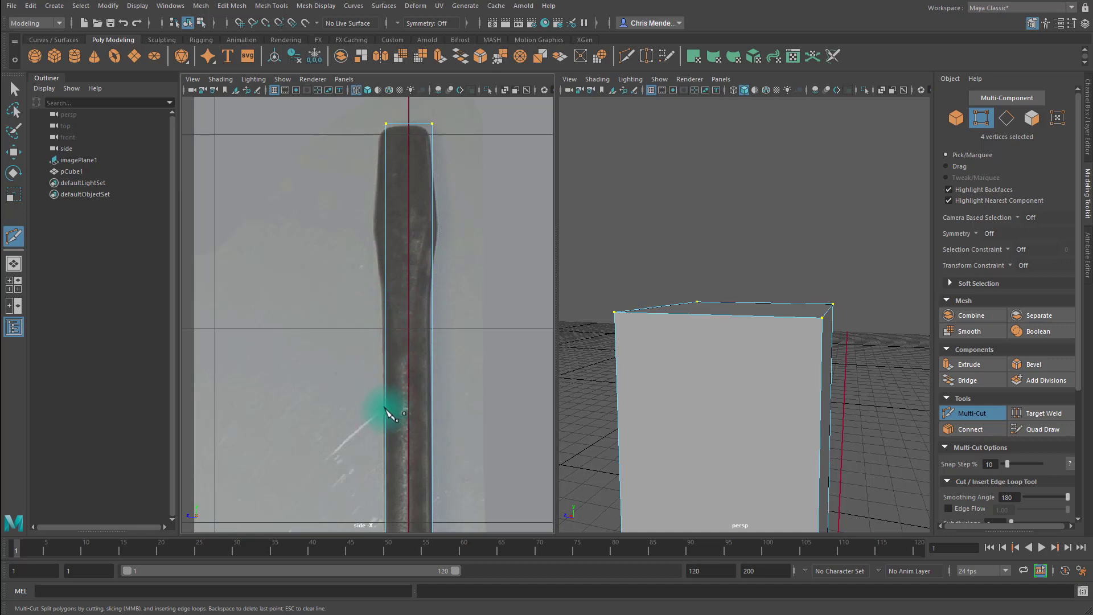
left_click(392, 295)
key("Return")
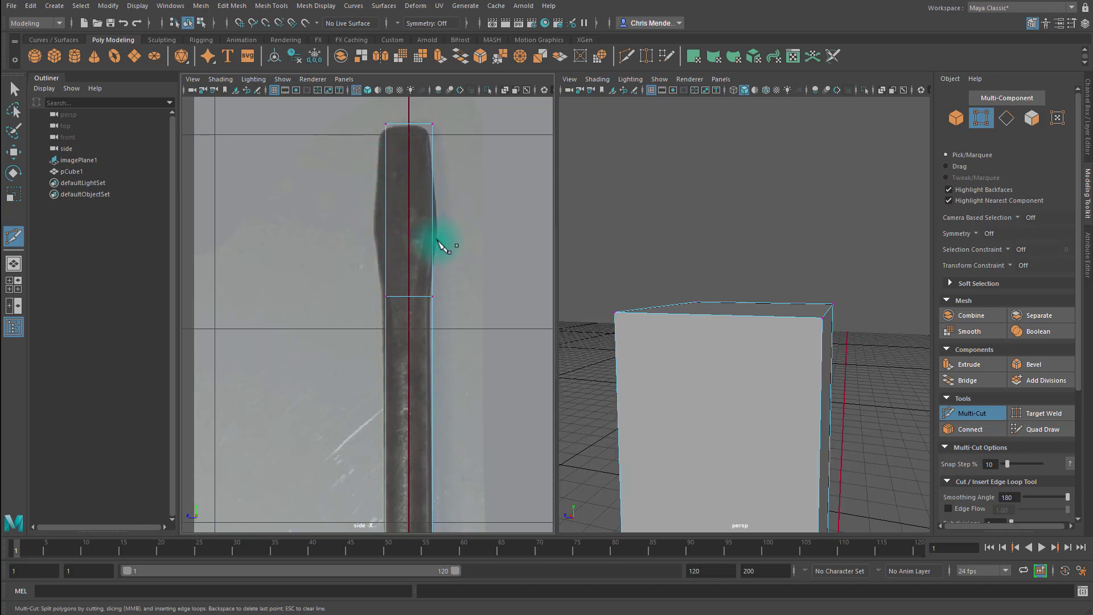
- Insert a second edge loop at the blade's widest point, check both loops in the perspective view, and clear the selection
left_click(388, 226, "ctrl")
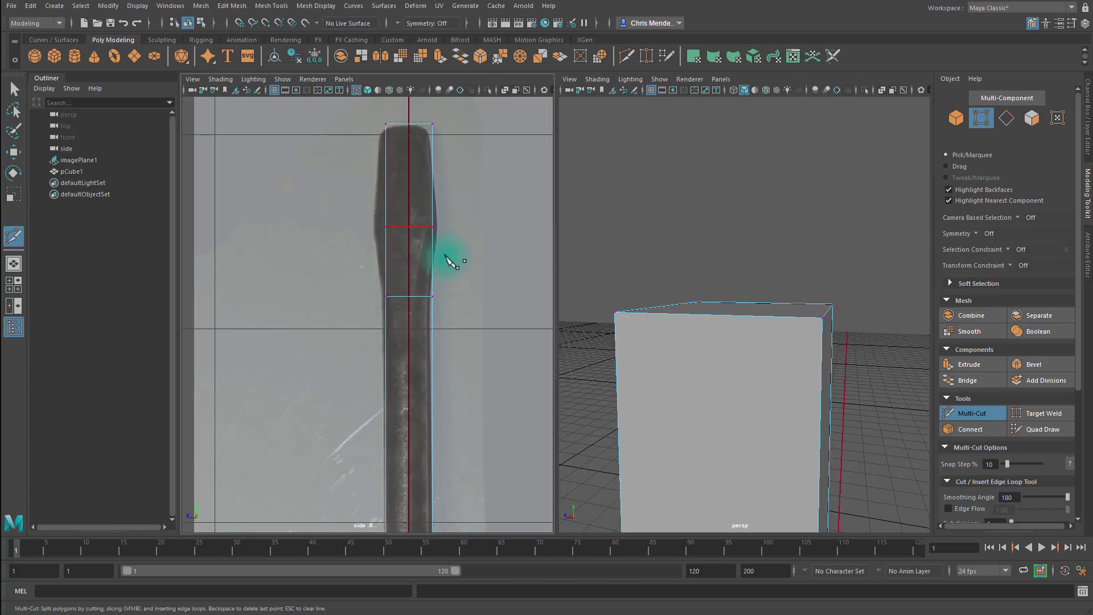
scroll(791, 393, "up", 5)
scroll(798, 370, "down", 5)
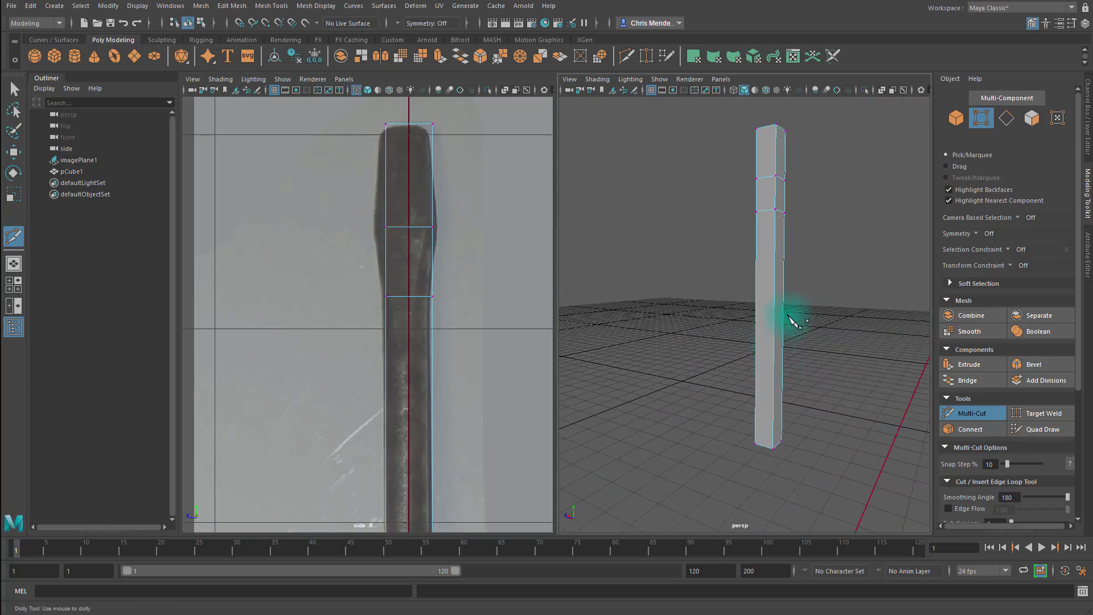
left_click_drag(788, 313, 710, 329, "alt")
left_click(666, 408)
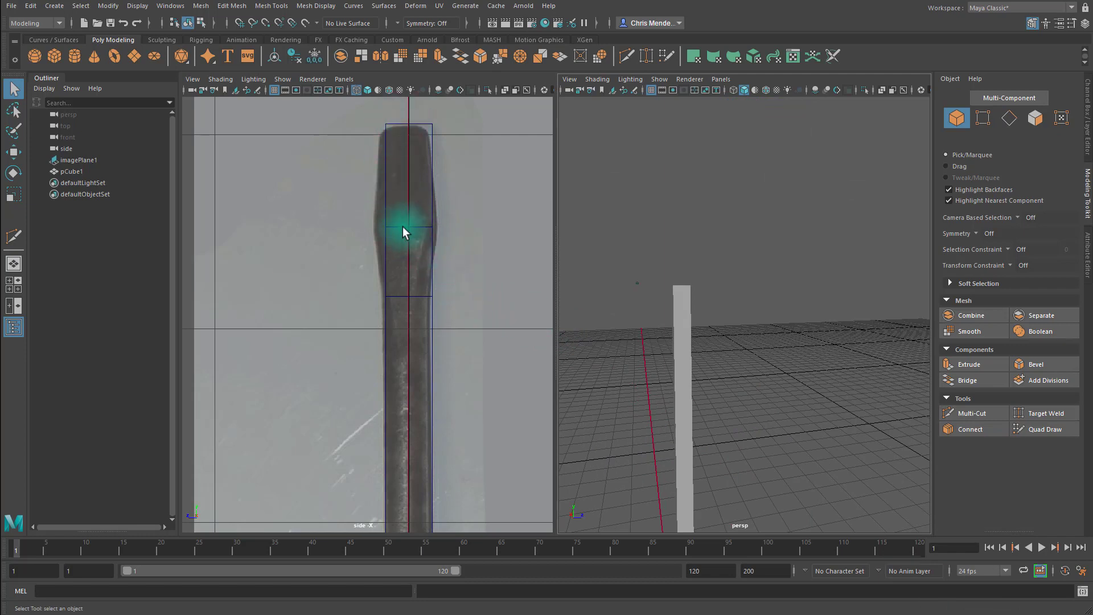
- Select the four vertices of the upper edge loop and scale them along Z to cover the blade's widest part
right_click_drag(402, 227, 372, 214)
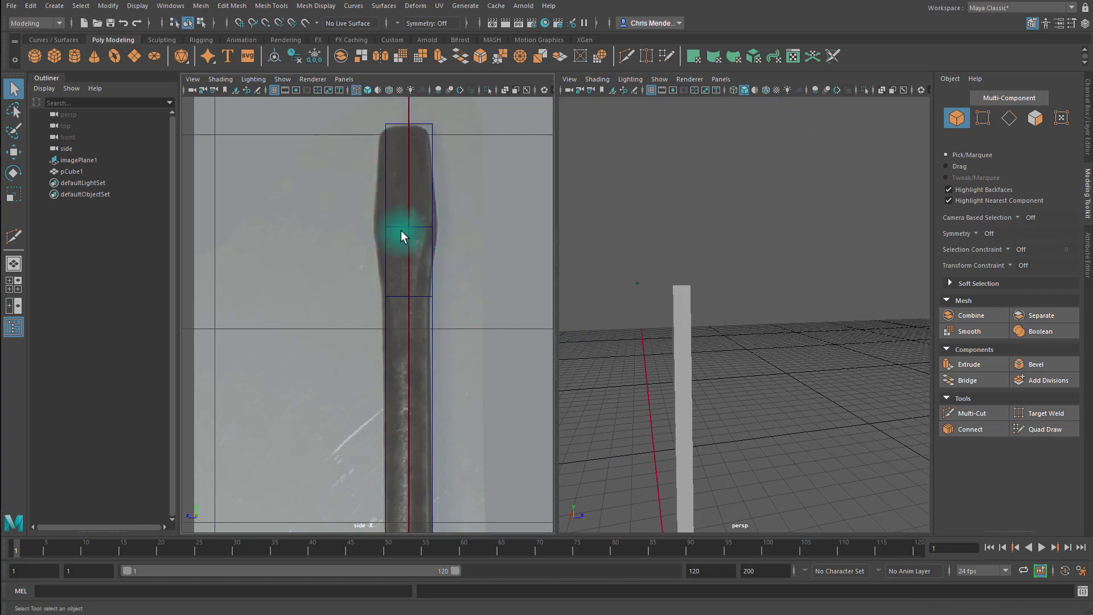
right_click_drag(682, 310, 650, 297)
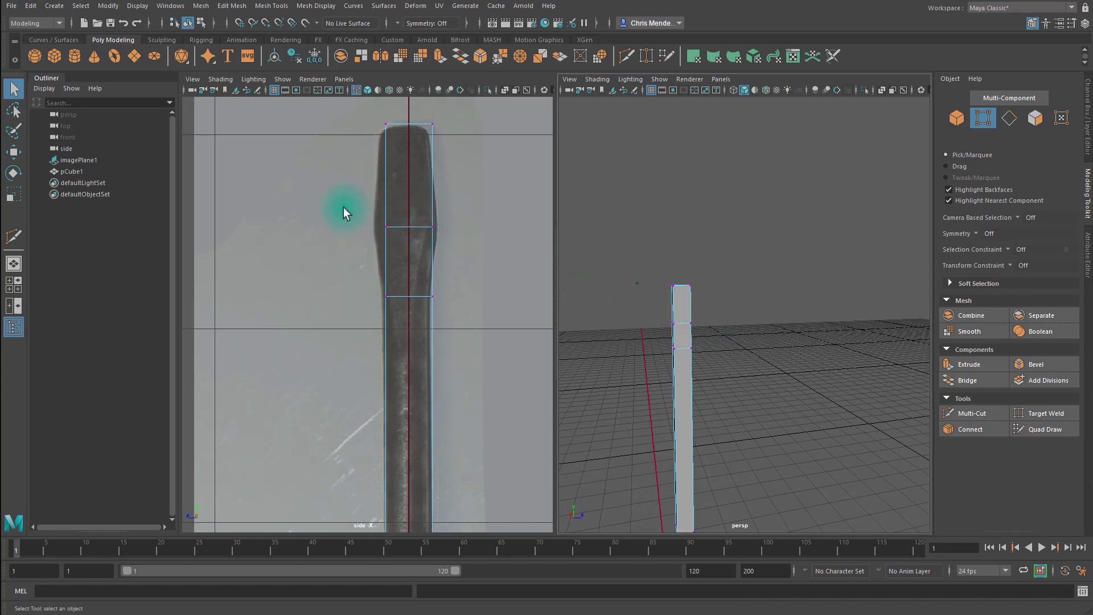
left_click_drag(343, 207, 432, 235)
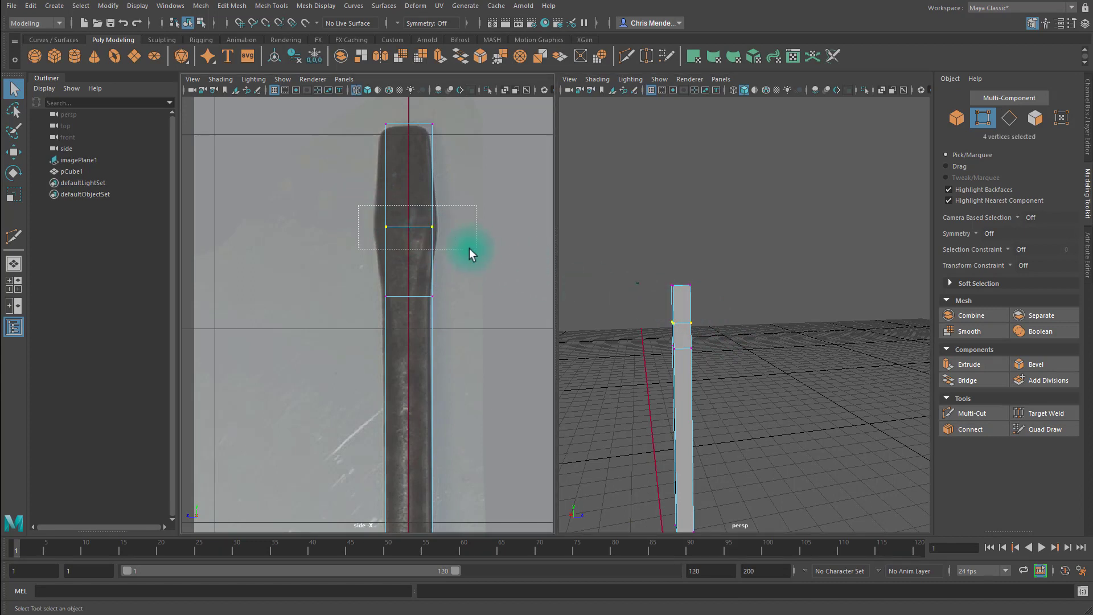
key("r")
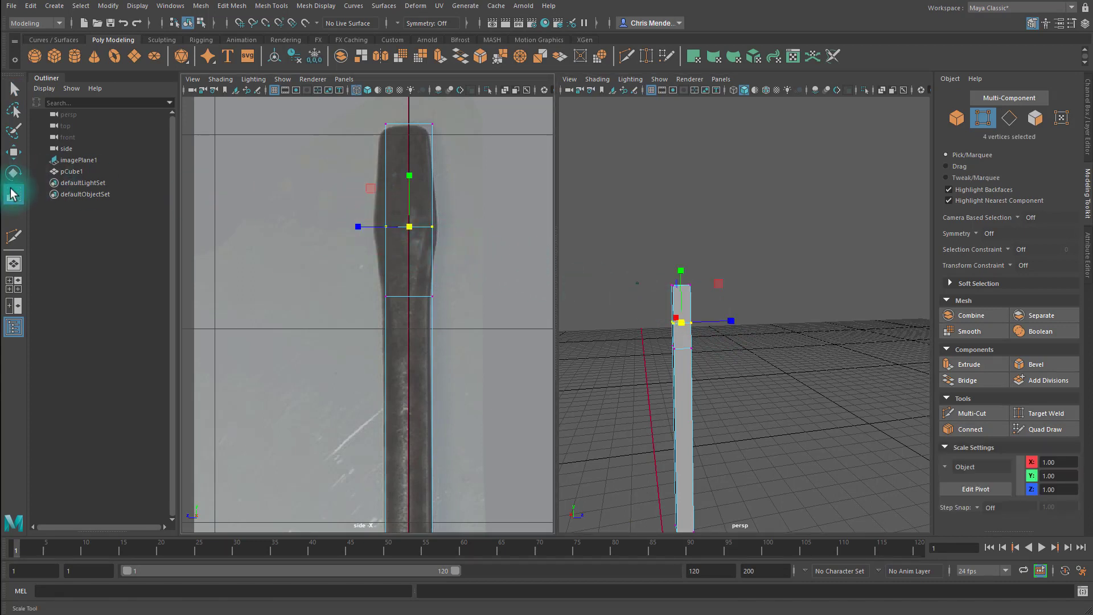
left_click_drag(358, 226, 334, 223)
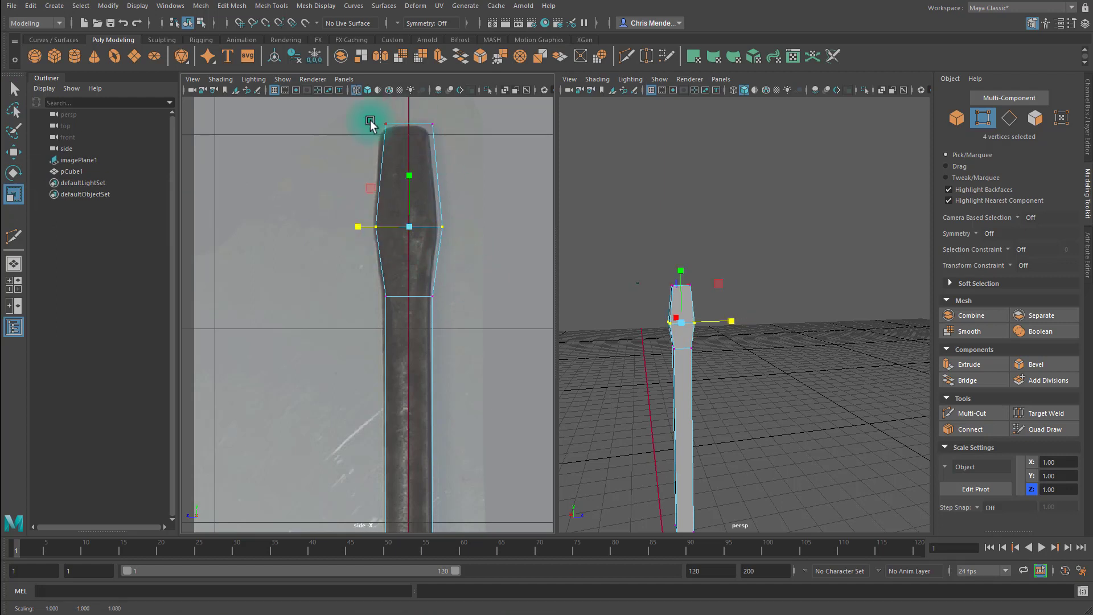
scroll(490, 342, "down", 5)
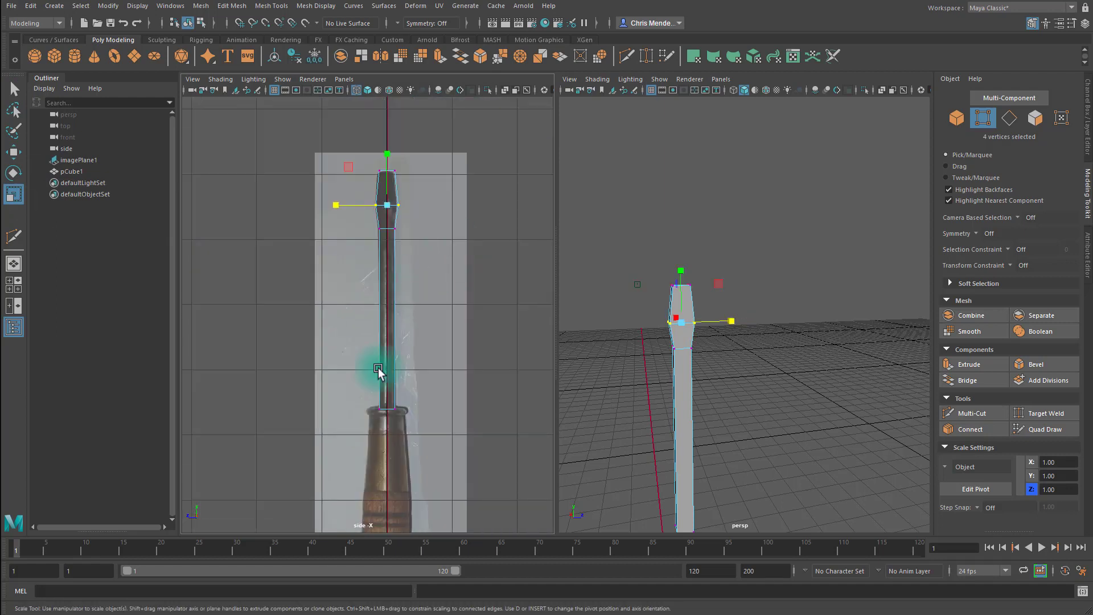
scroll(403, 233, "up", 6)
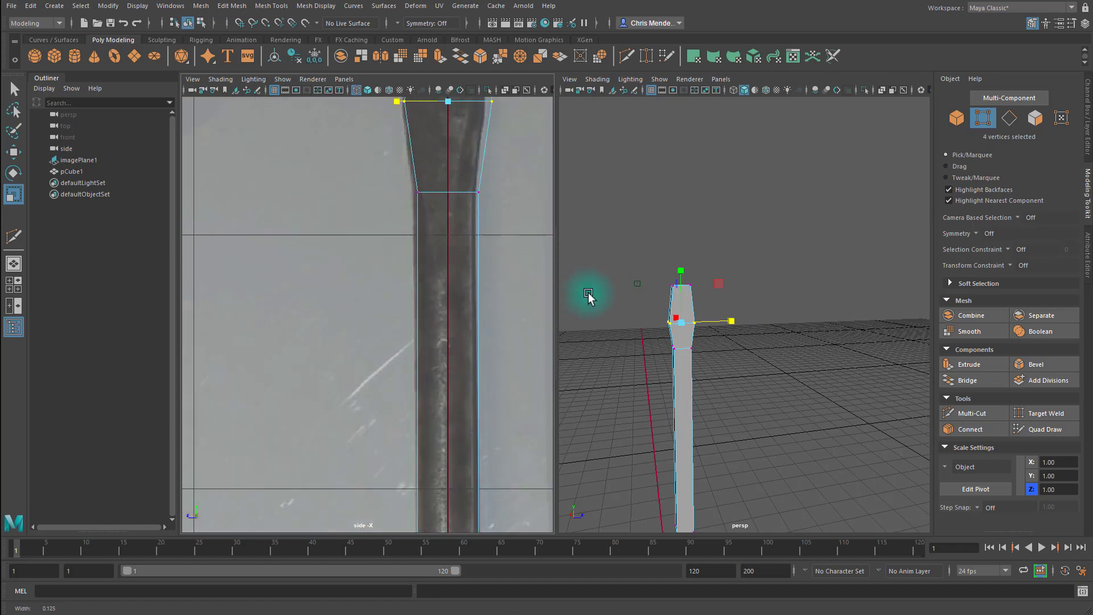
middle_click_drag(463, 243, 437, 438, "alt")
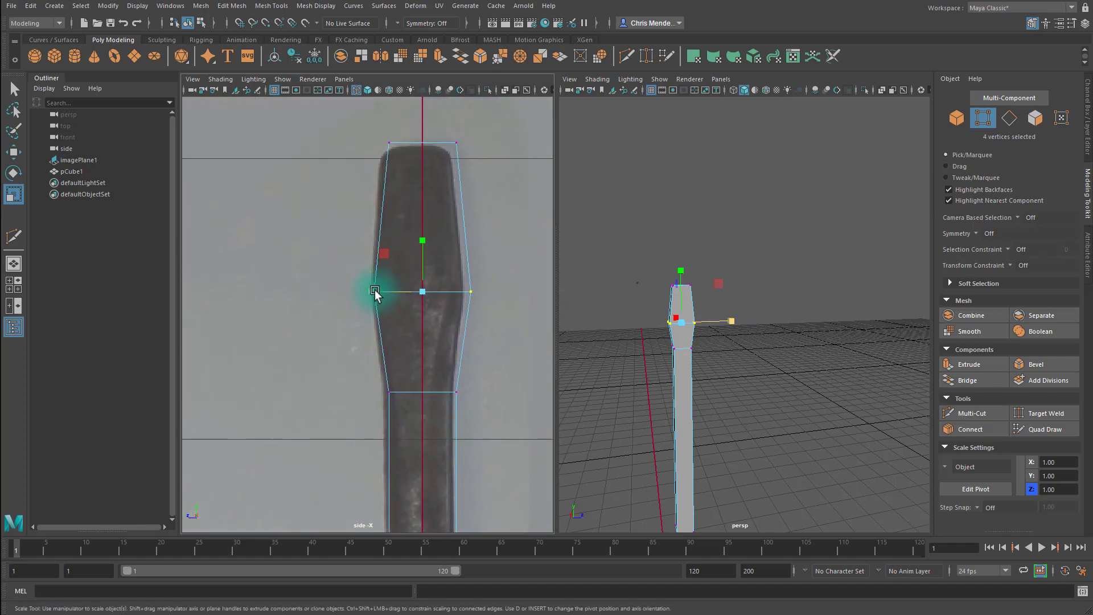
left_click_drag(374, 292, 368, 291)
- Select the four top vertices, lower them slightly along Y to meet the tip's end, and clear the selection
left_click_drag(367, 118, 485, 163)
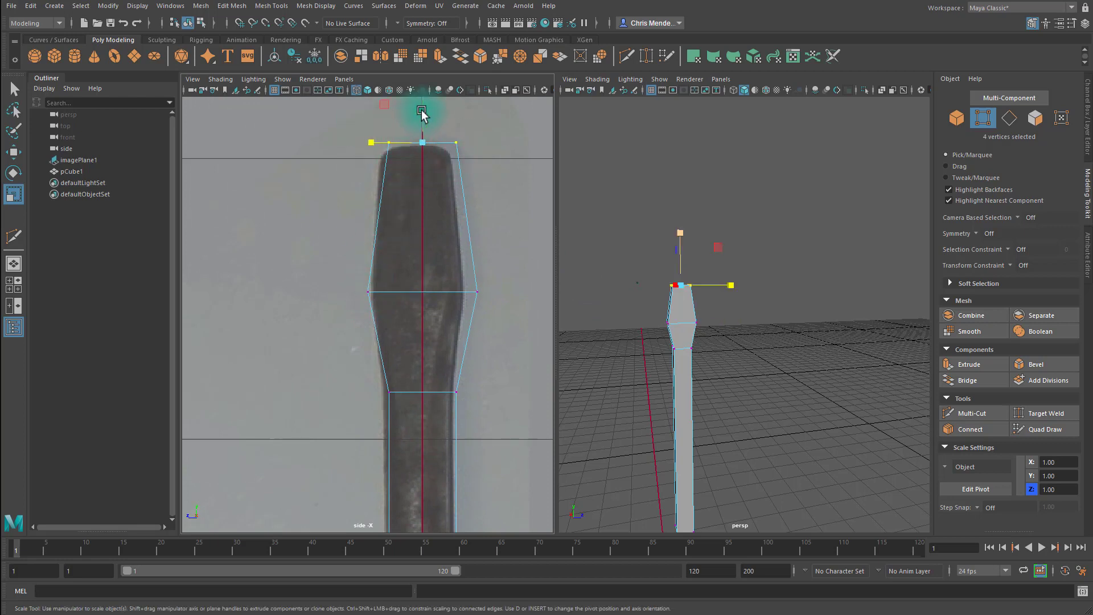
key("w")
left_click_drag(424, 103, 425, 106)
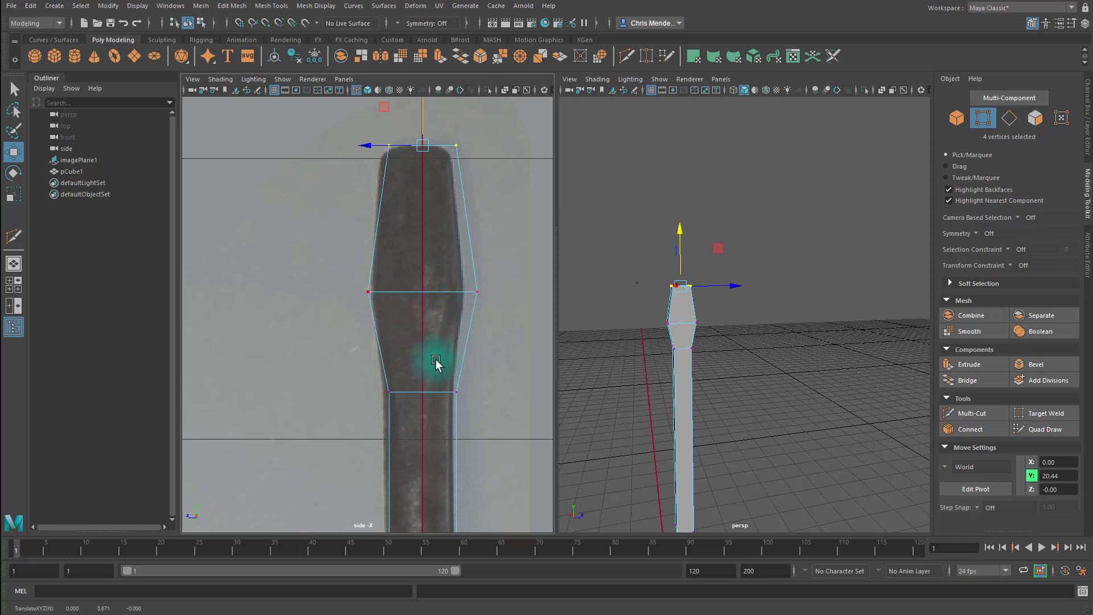
middle_click_drag(439, 361, 434, 283, "alt")
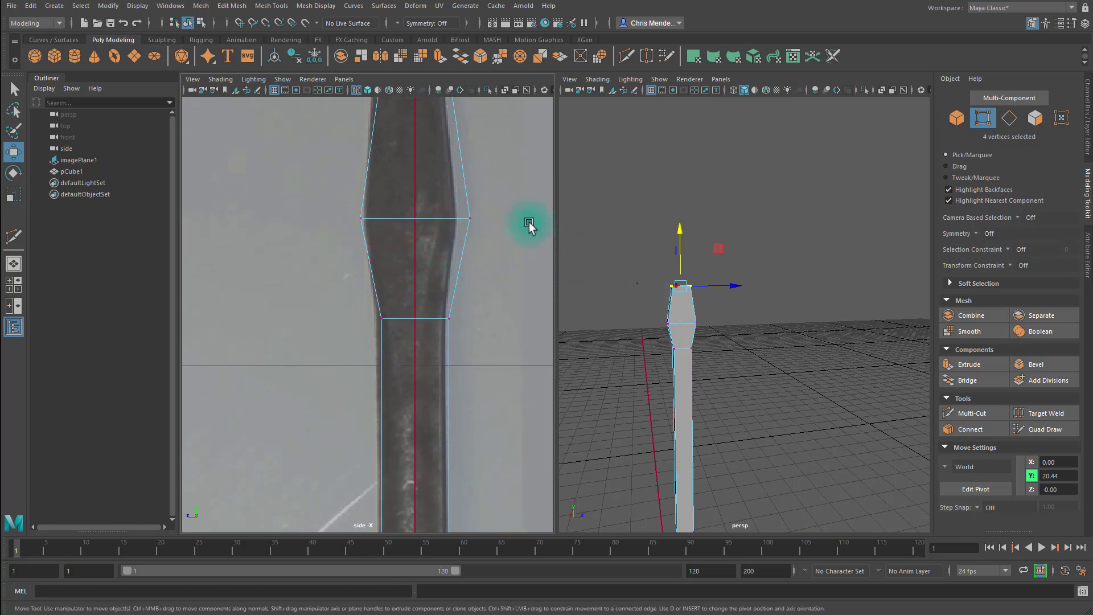
middle_click_drag(433, 186, 439, 279, "alt")
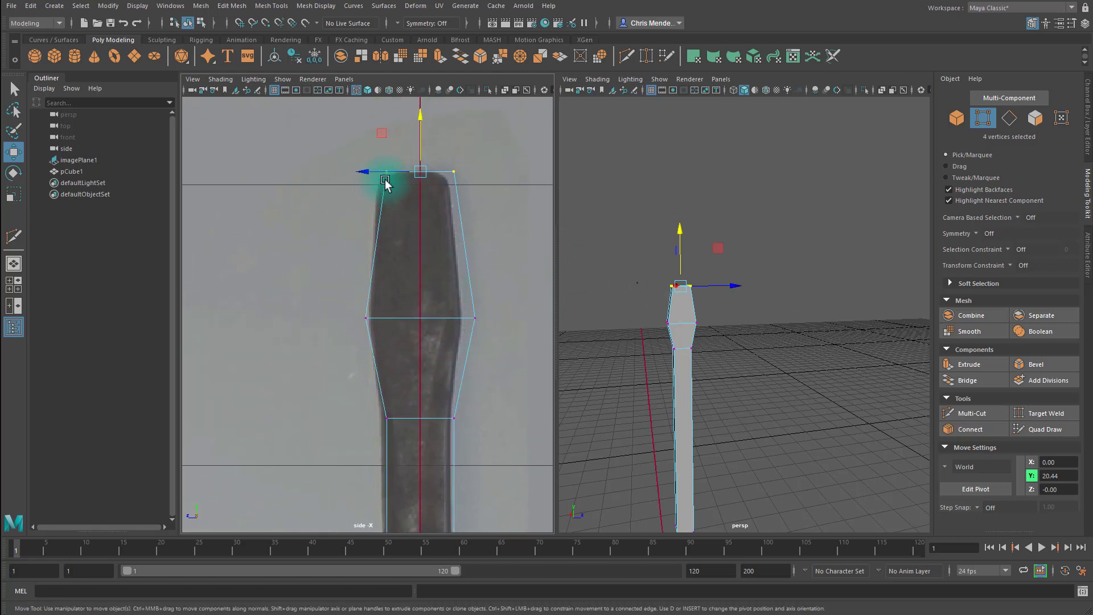
left_click(443, 194)
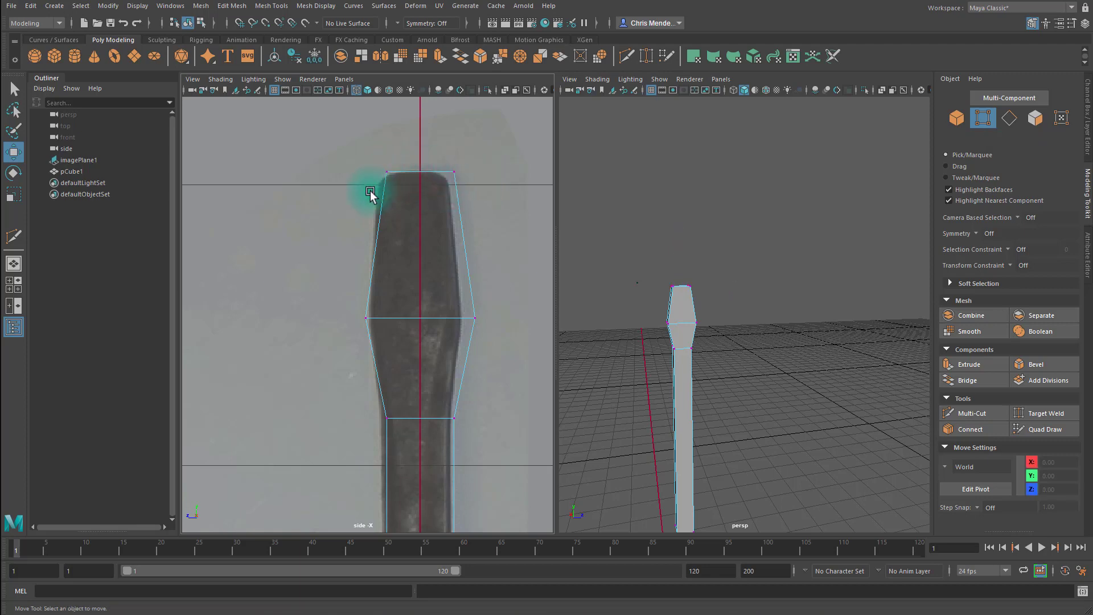
- Select the tip's two opposite top edges that form the corners in the side view, and bevel them with fraction 0.5 and 1 segment
left_click_drag(736, 314, 688, 310, "alt")
key("F10")
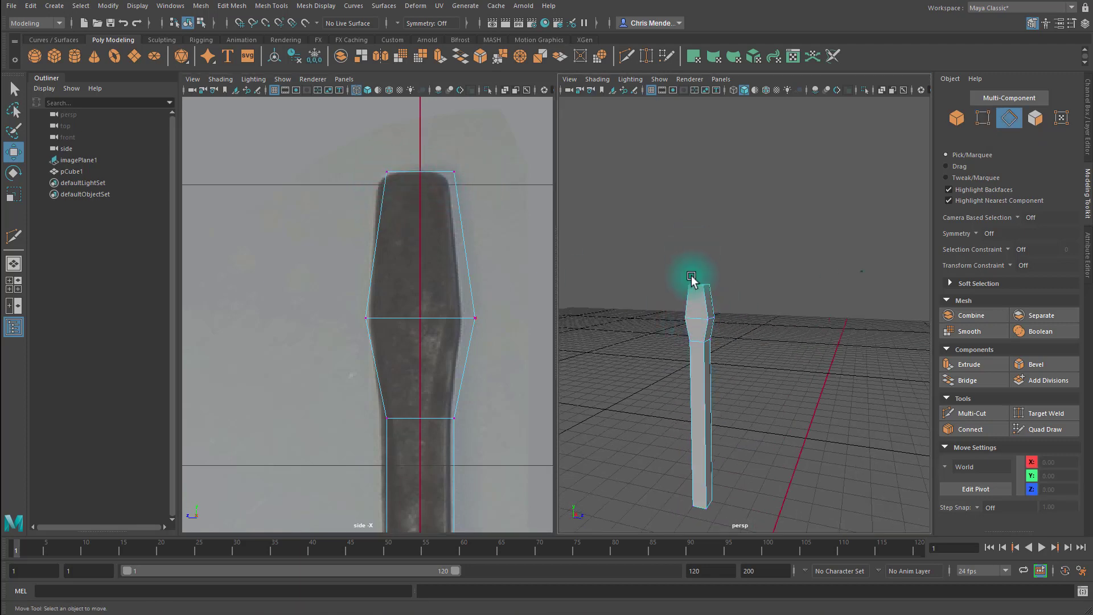
scroll(678, 278, "up", 3)
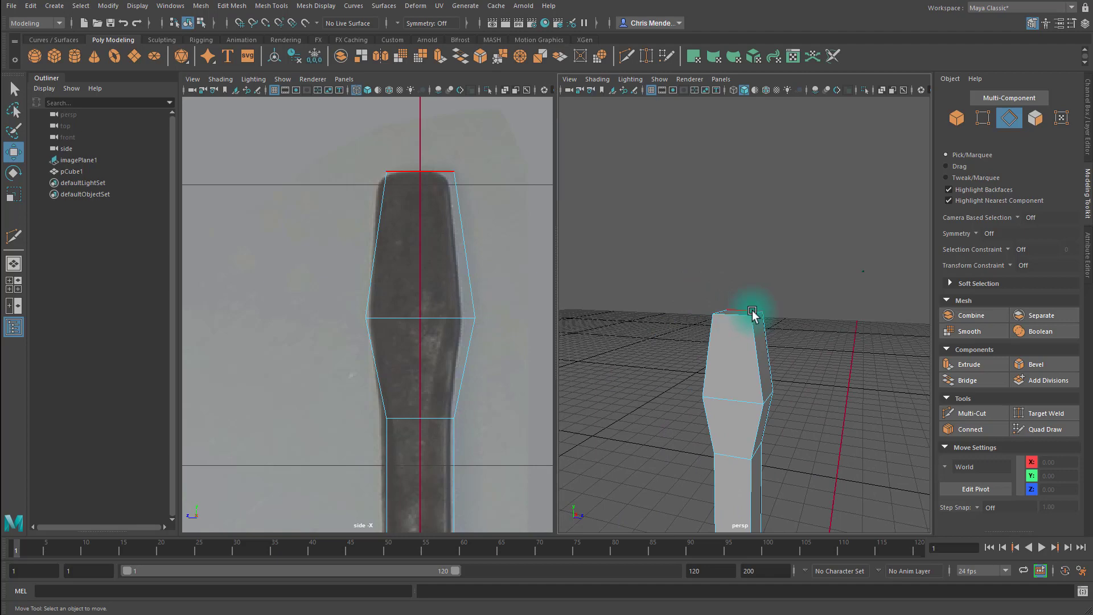
left_click(752, 312)
key("q")
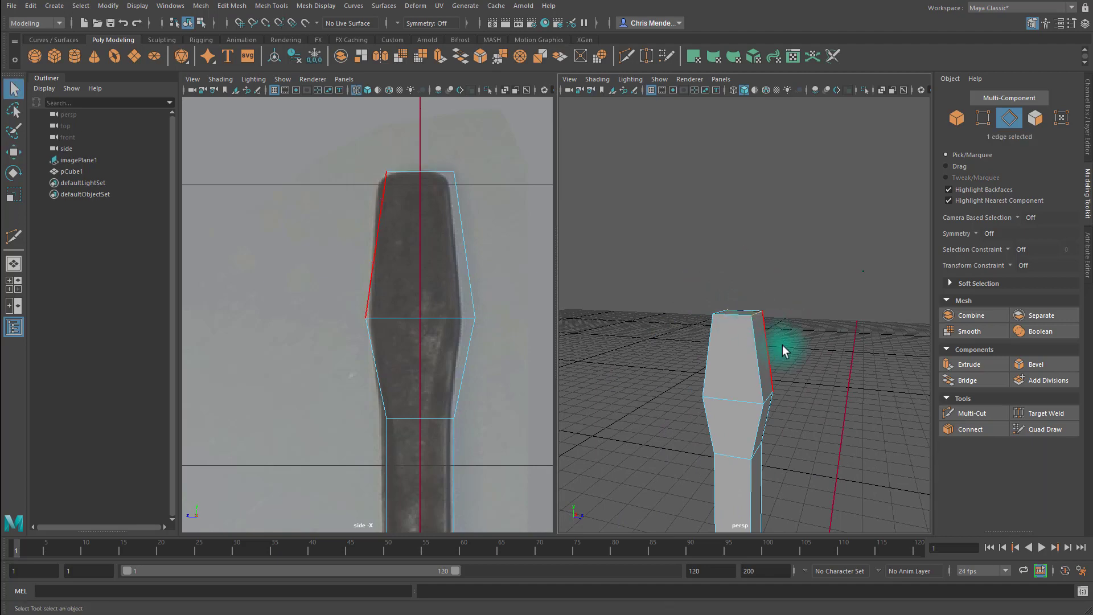
left_click_drag(782, 345, 800, 314, "alt")
left_click(762, 261, "shift")
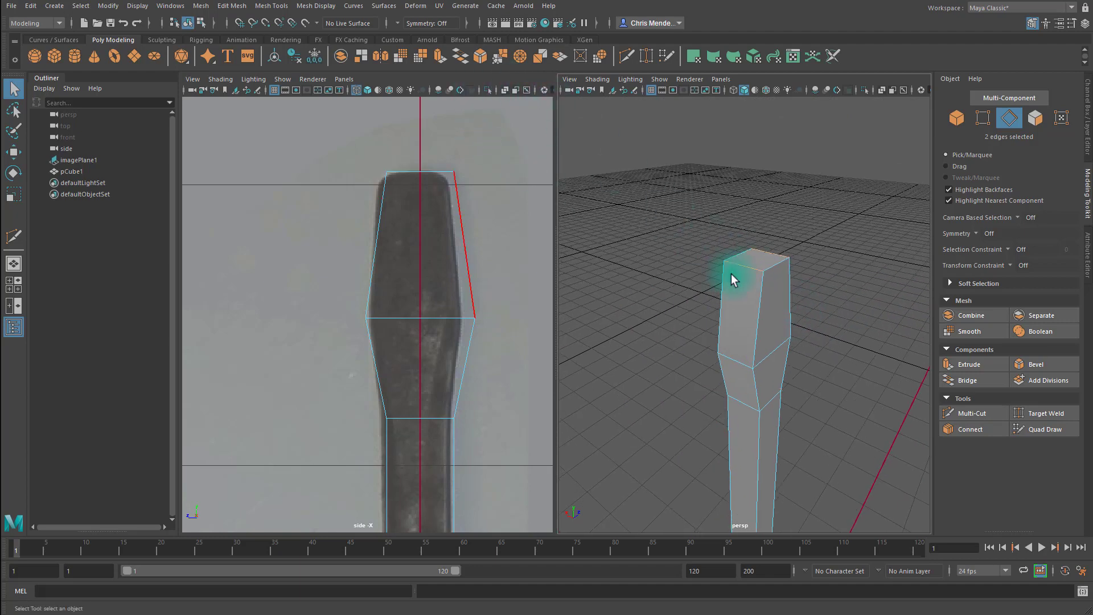
left_click(1037, 366)
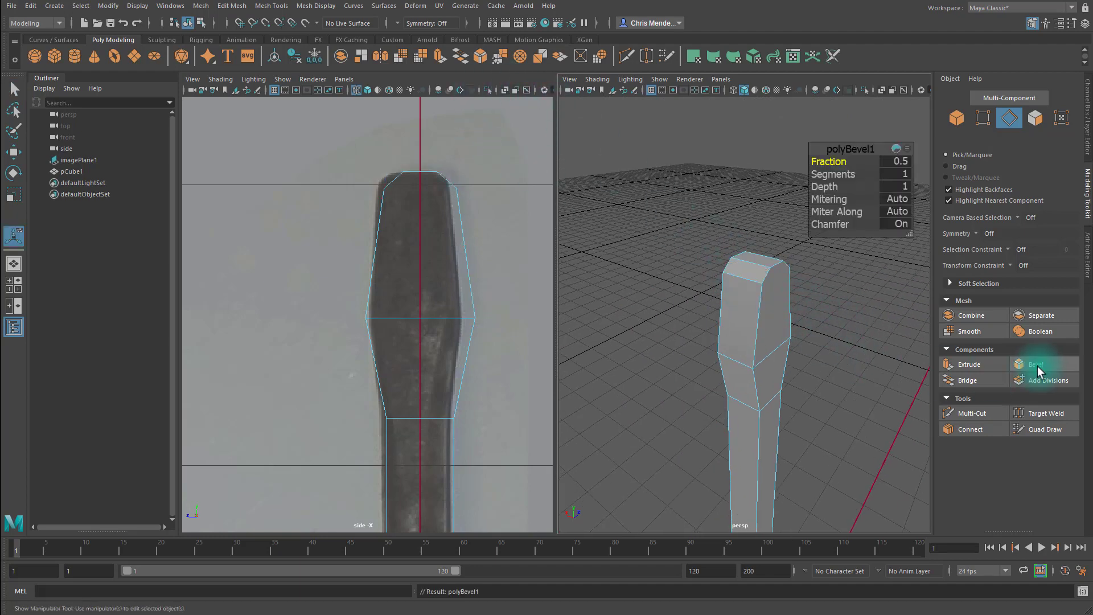
- Set the fraction of the tip's corner bevel to 0.292 and clear the selection
left_click(541, 251, "alt")
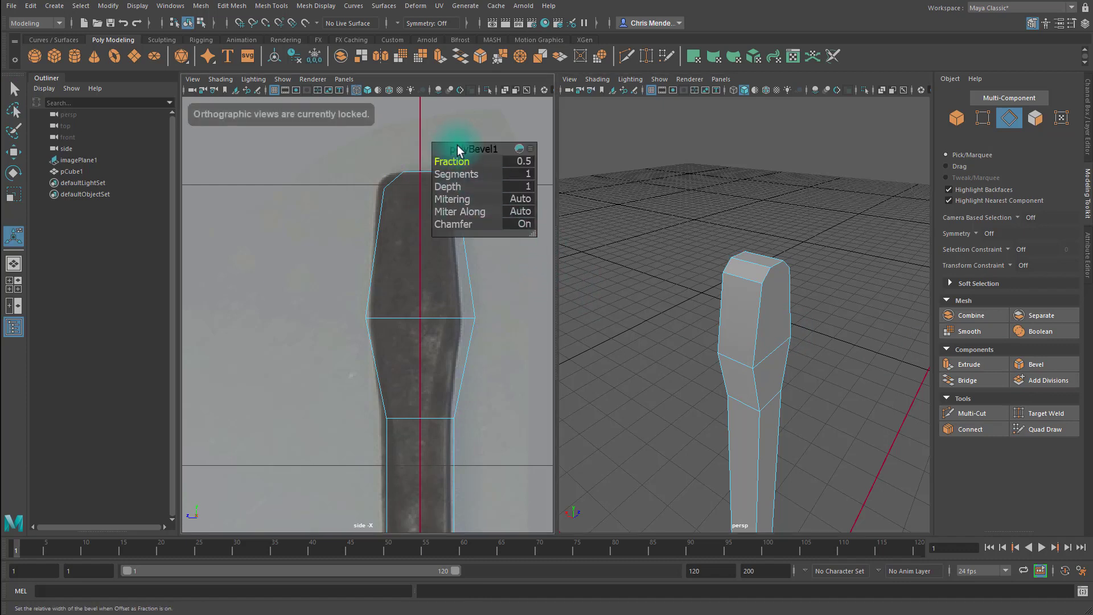
left_click_drag(459, 151, 145, 192)
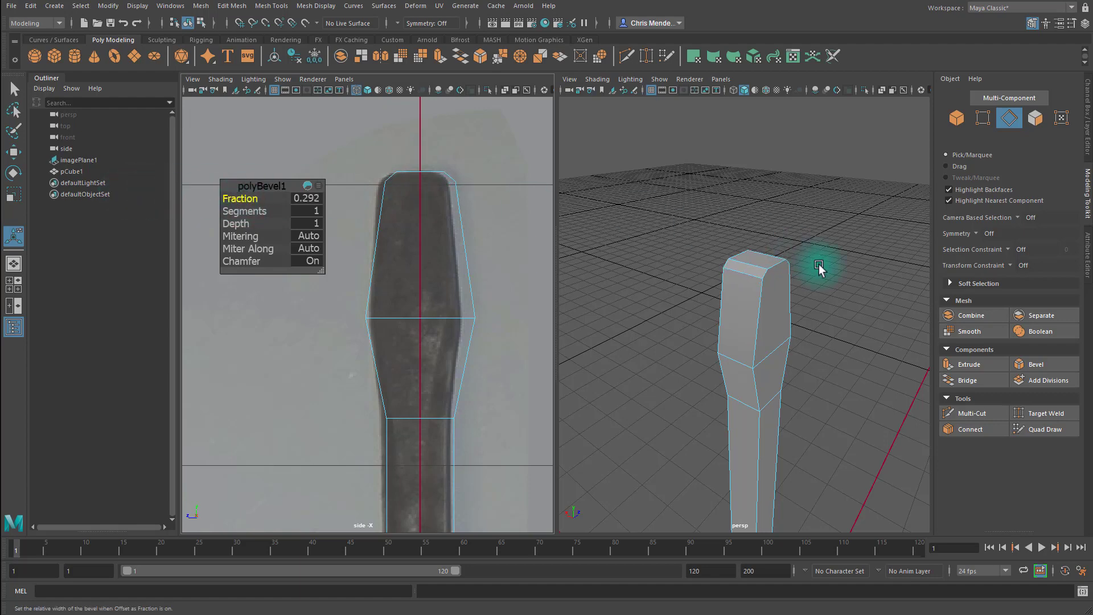
left_click_drag(804, 293, 761, 285, "alt")
left_click(796, 218)
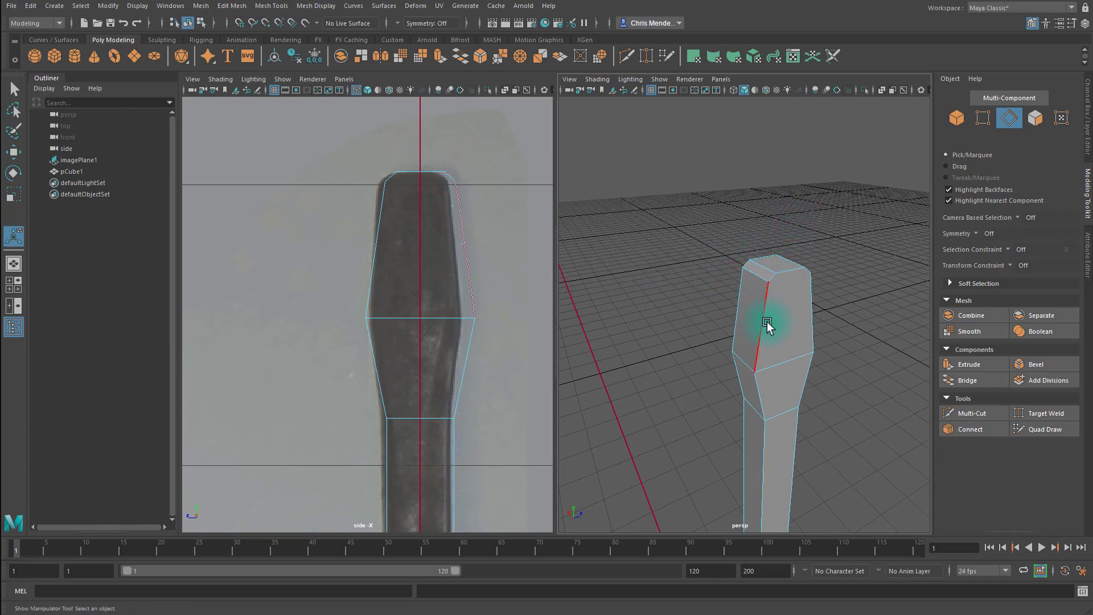
- Examine the beveled tip and pick the edges bordering one wide blade face to check how many sides it has
key("F8")
left_click_drag(818, 317, 786, 293, "alt")
right_click_drag(787, 293, 805, 317, "alt")
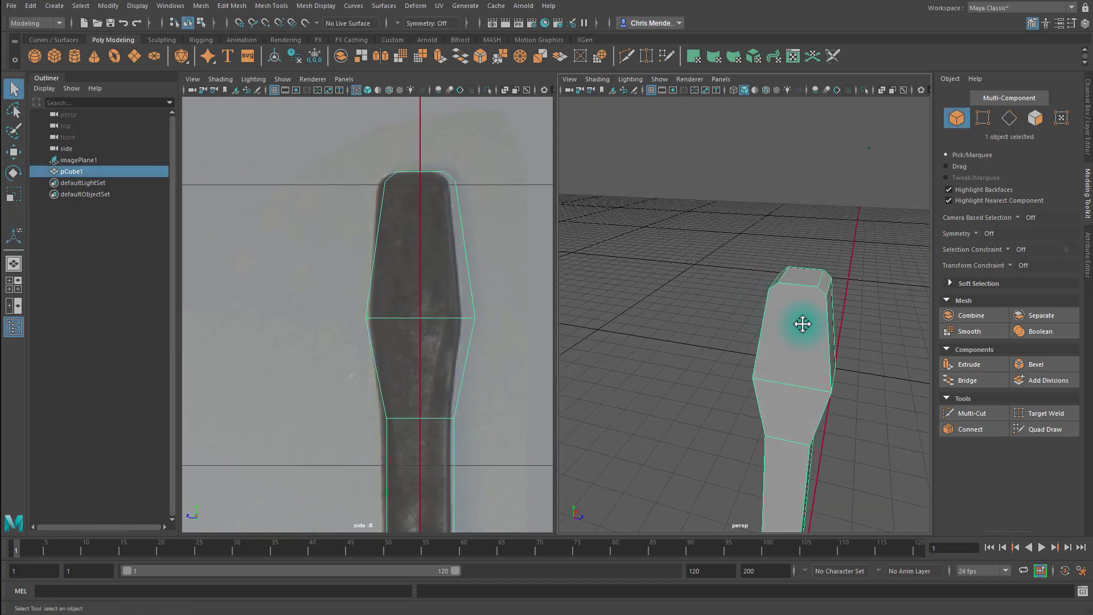
mouse_move(805, 317)
left_mouse_down("alt")
mouse_move(748, 294)
mouse_move(744, 279)
mouse_move(786, 308)
mouse_move(808, 302)
mouse_move(795, 308)
left_mouse_up("alt")
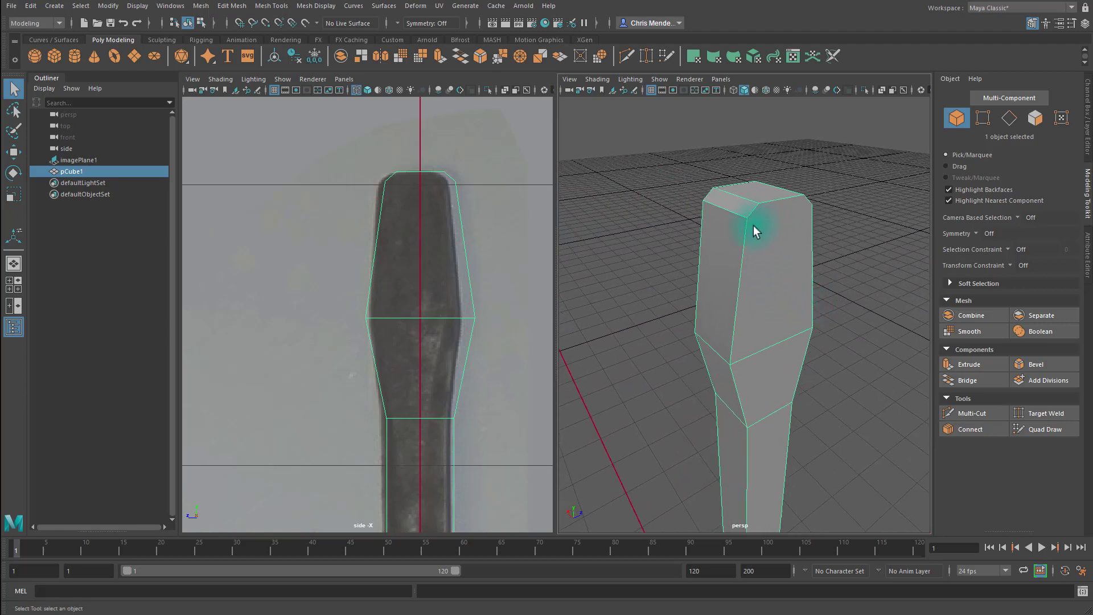
key("F11")
left_click(783, 238)
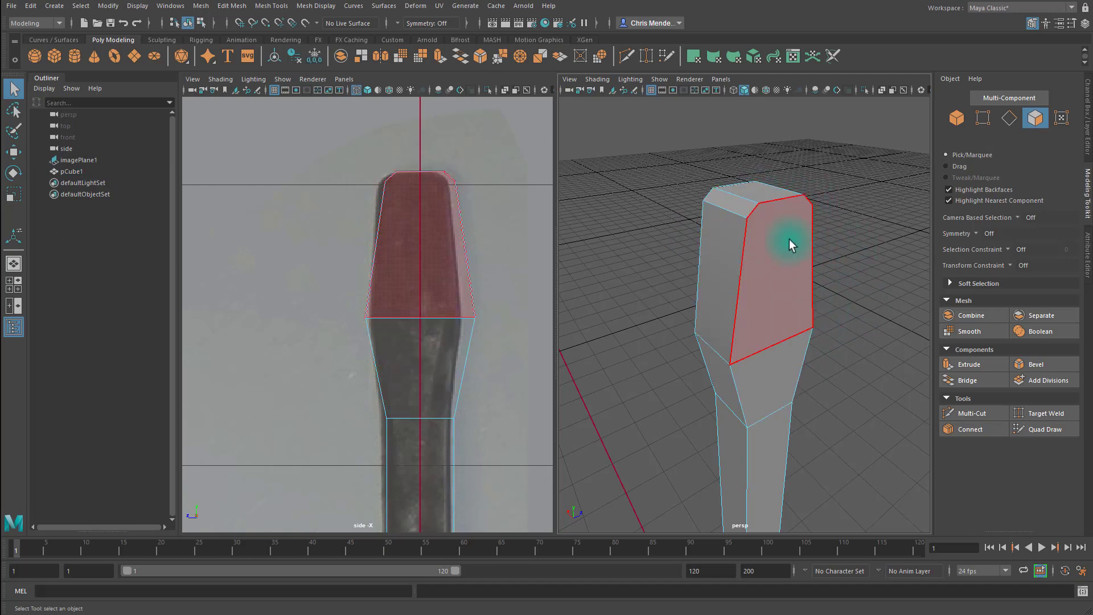
right_click(790, 239)
left_click(774, 345)
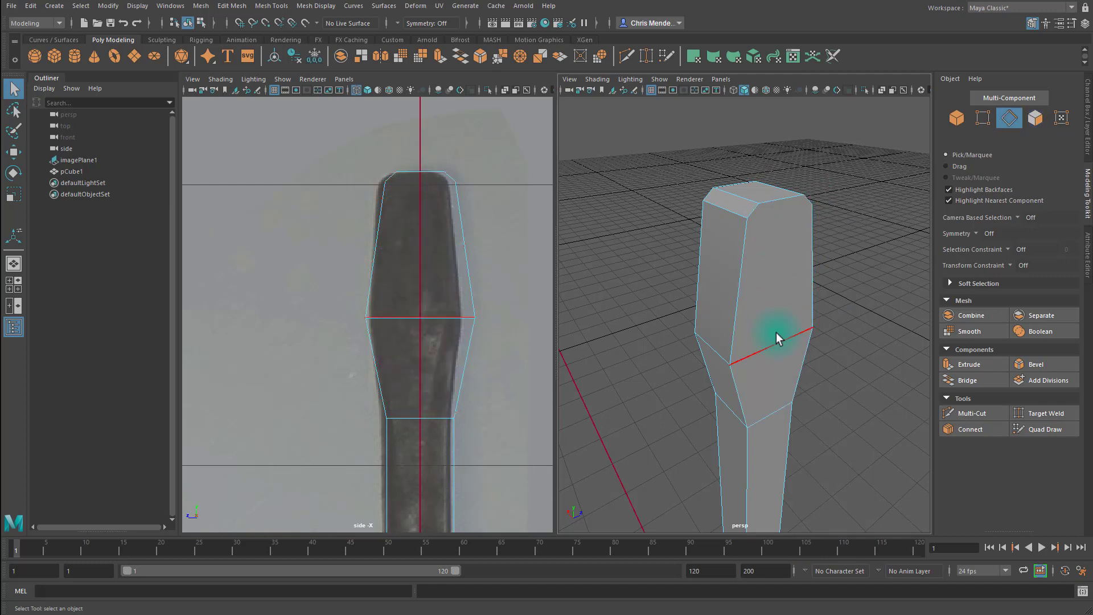
left_click(777, 336)
left_click(735, 266, "shift")
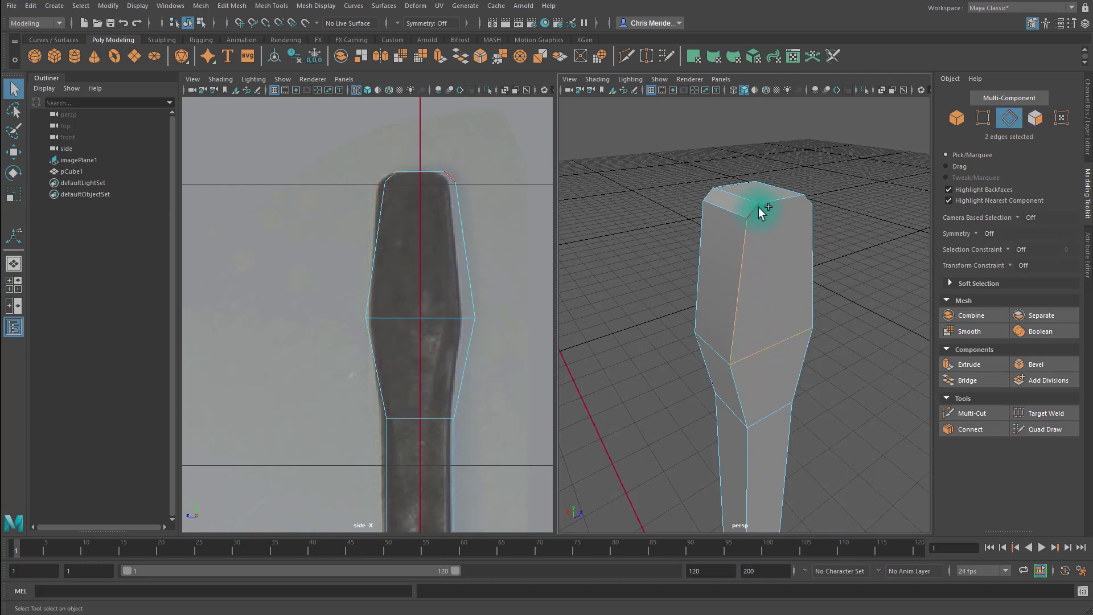
left_click(783, 203, "shift")
left_click(811, 231, "shift")
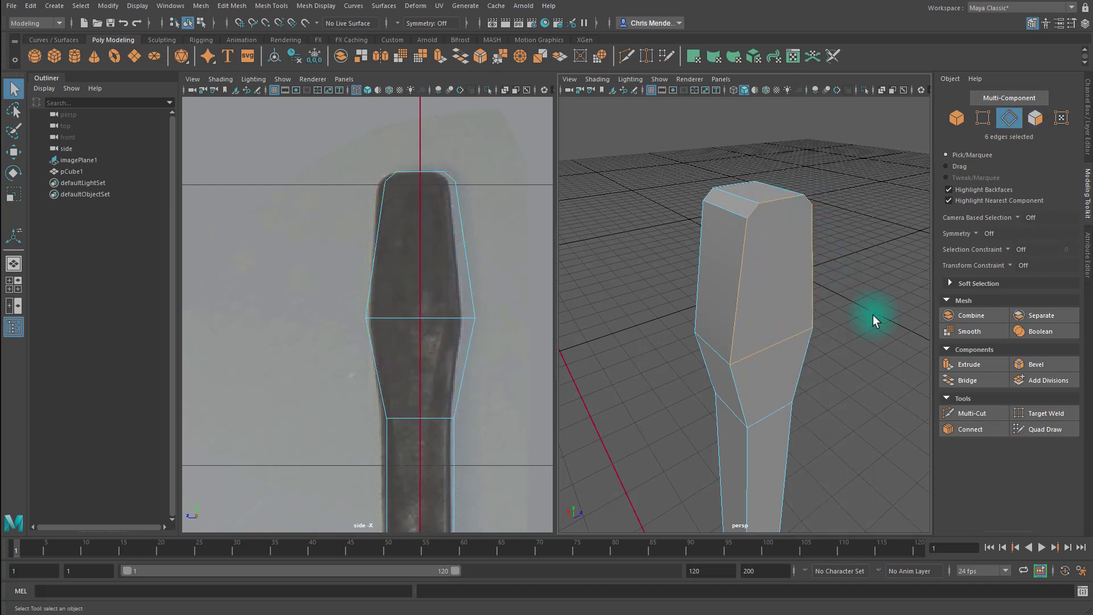
left_click_drag(875, 290, 793, 273, "alt")
key("F8")
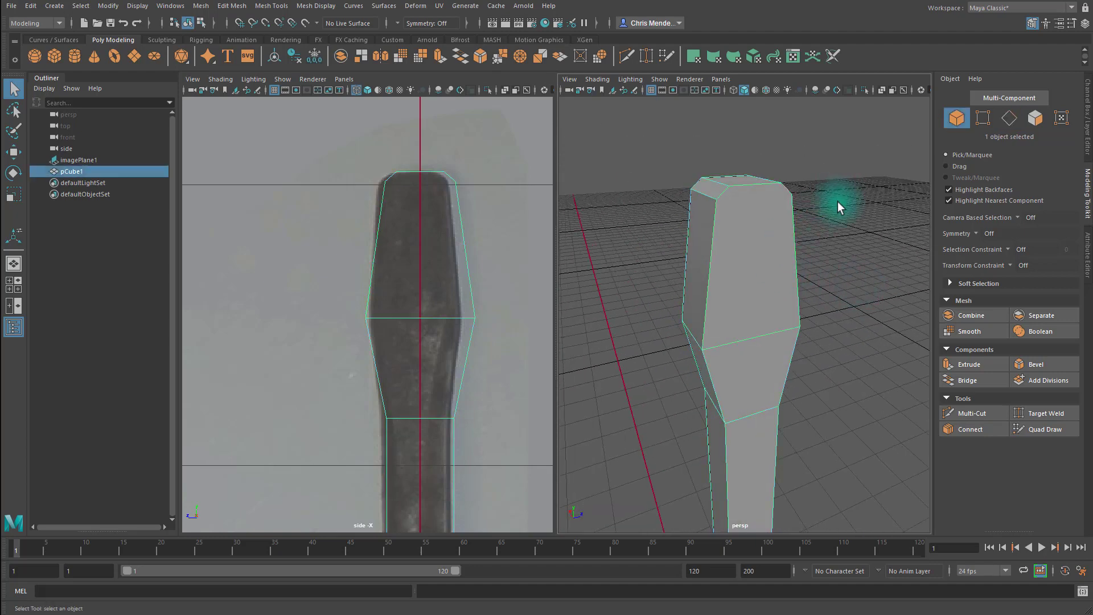
- Cut a new edge with Multi-Cut across the blade's wide face, joining the lower corners of the two bevels
left_click(837, 200)
left_click(726, 229)
left_click_drag(732, 225, 710, 274, "alt")
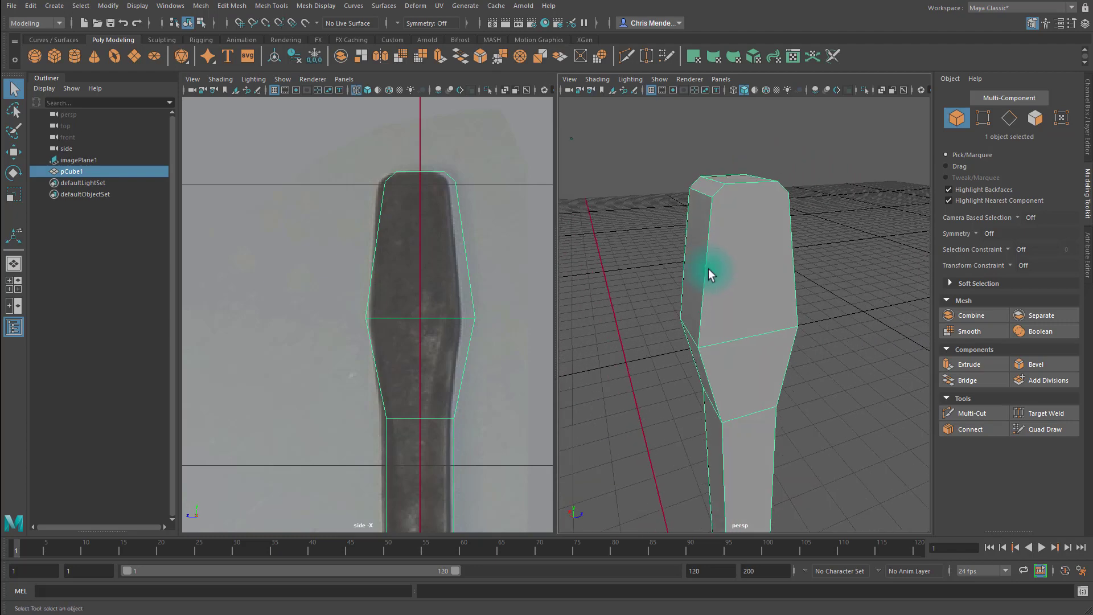
middle_click_drag(710, 273, 740, 238, "alt")
scroll(705, 263, "down", 2)
scroll(700, 285, "up", 5)
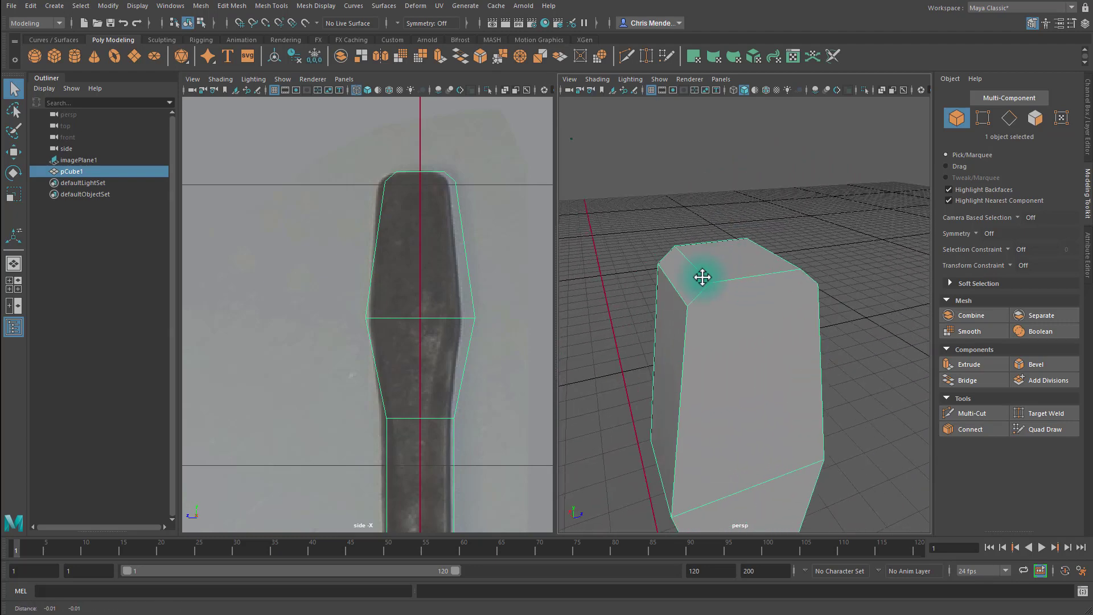
left_click_drag(734, 299, 717, 258, "alt")
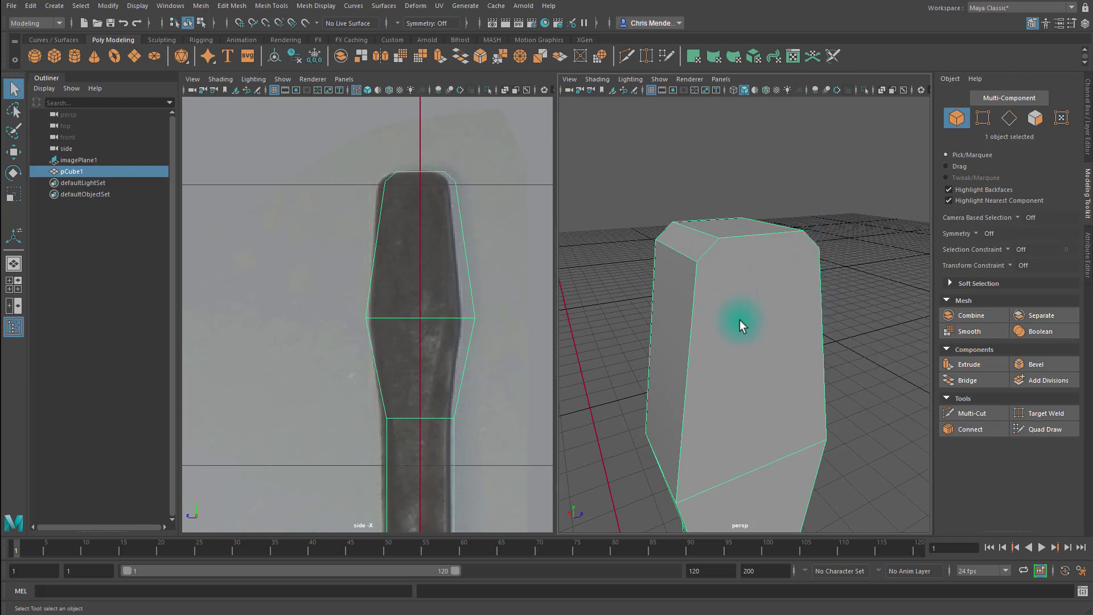
key("ctrl+shift+x")
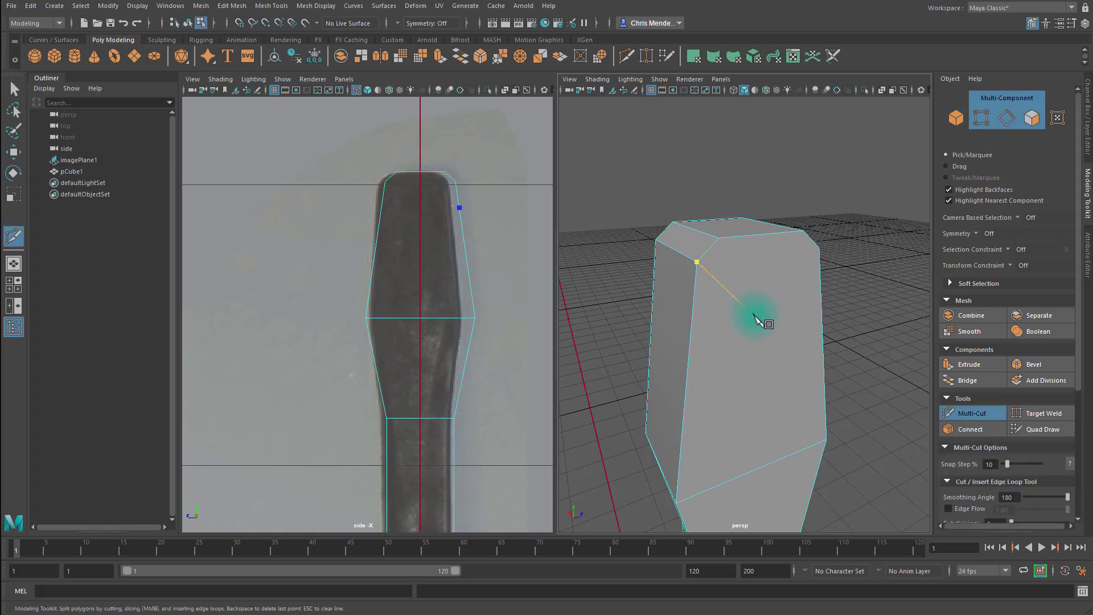
left_click(700, 264)
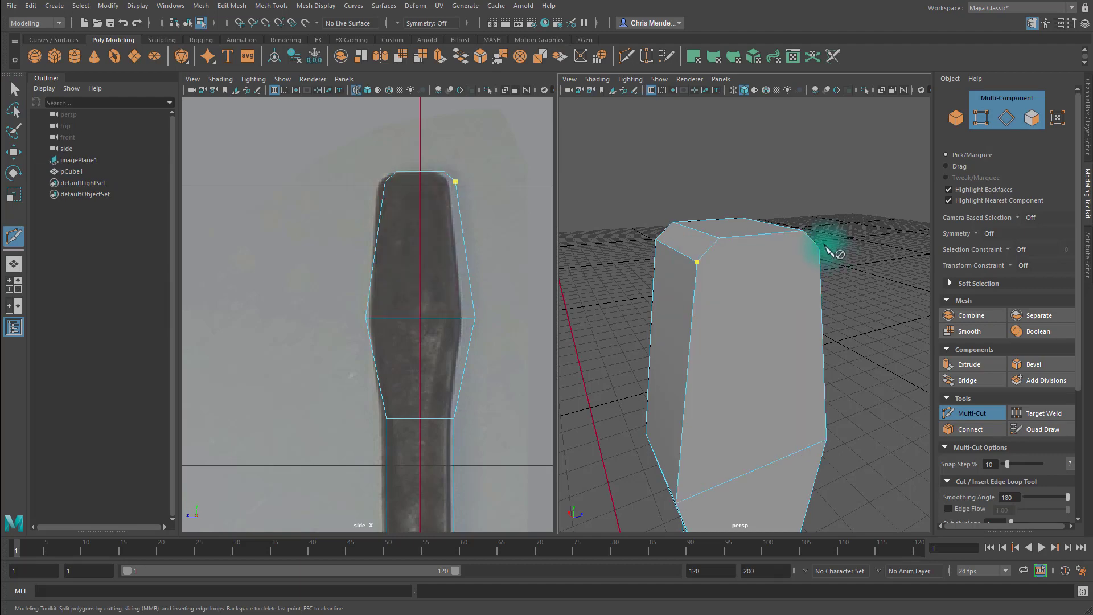
left_click(819, 249)
left_click_drag(842, 300, 746, 274, "alt")
key("Return")
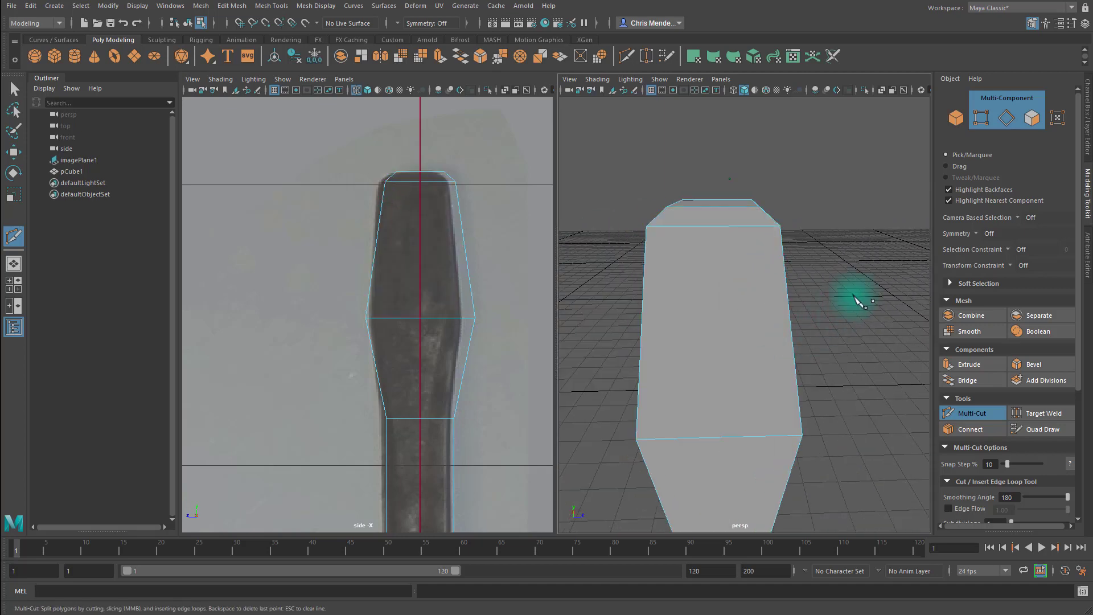
- Cut a matching edge across the opposite wide face between its lower bevel corners, and check the whole tip
left_click_drag(852, 298, 644, 292, "alt")
middle_click_drag(721, 256, 724, 296, "alt")
scroll(722, 281, "up", 4)
left_click(682, 304)
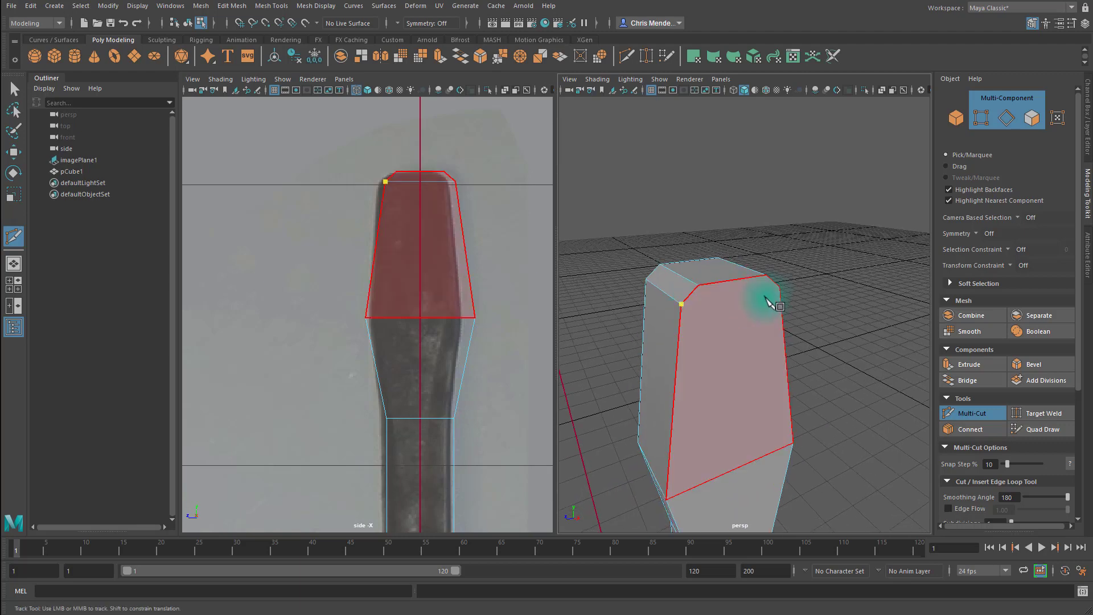
left_click(779, 289)
key("Return")
left_click_drag(813, 360, 894, 359, "alt")
scroll(894, 358, "down", 5)
scroll(791, 438, "up", 5)
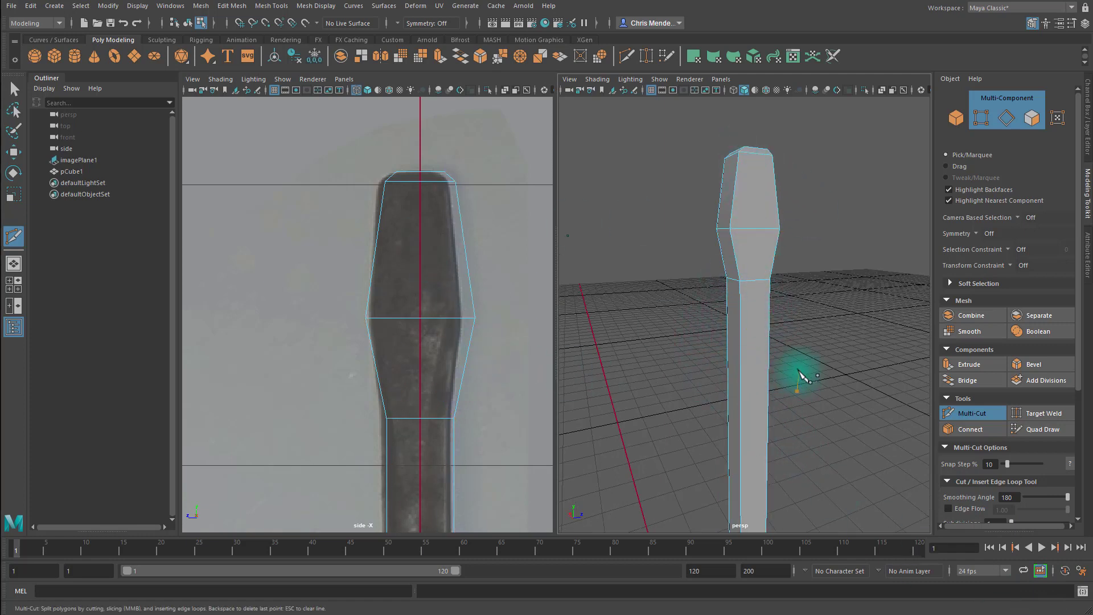
- Insert an edge loop around the shaft a short distance below the base of the flared tip
middle_click_drag(798, 447, 793, 416, "alt")
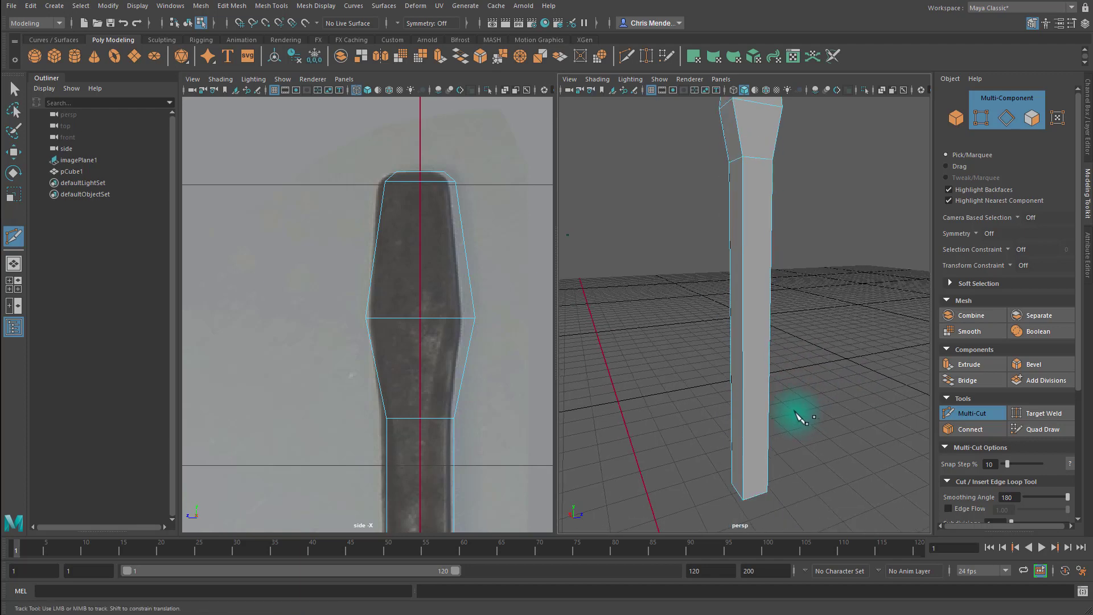
left_click(732, 483)
middle_click_drag(830, 324, 805, 341, "alt")
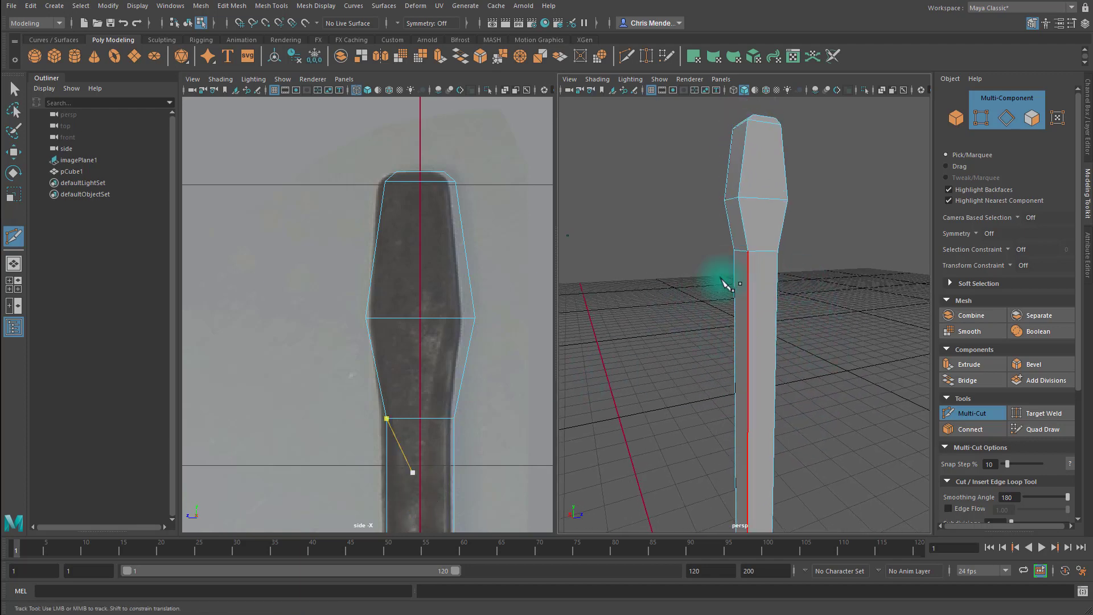
left_click_drag(814, 319, 786, 327, "alt")
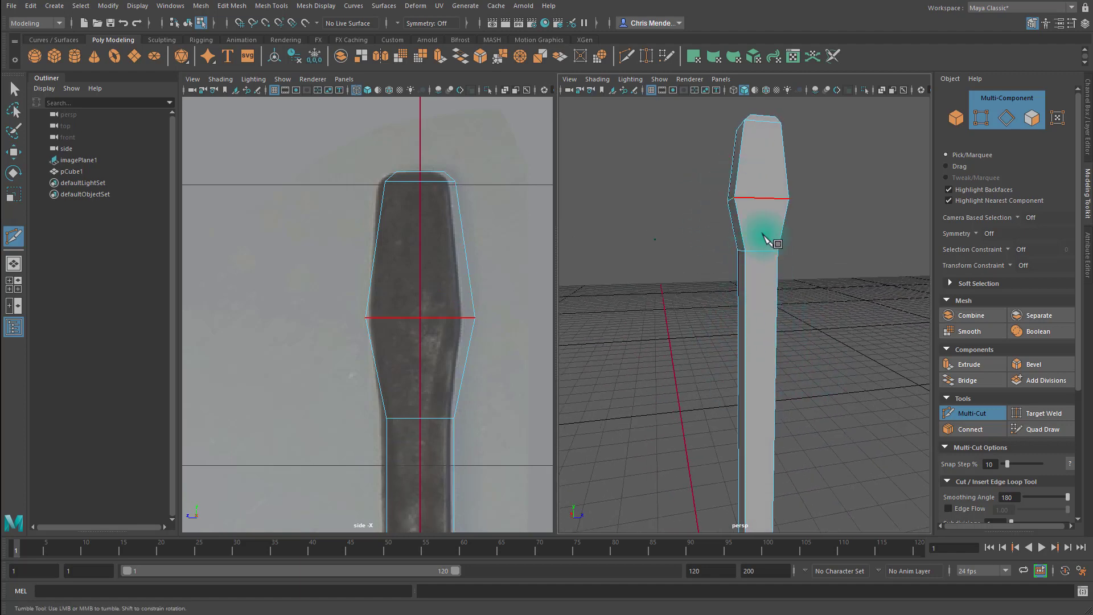
left_click_drag(786, 313, 779, 334, "alt")
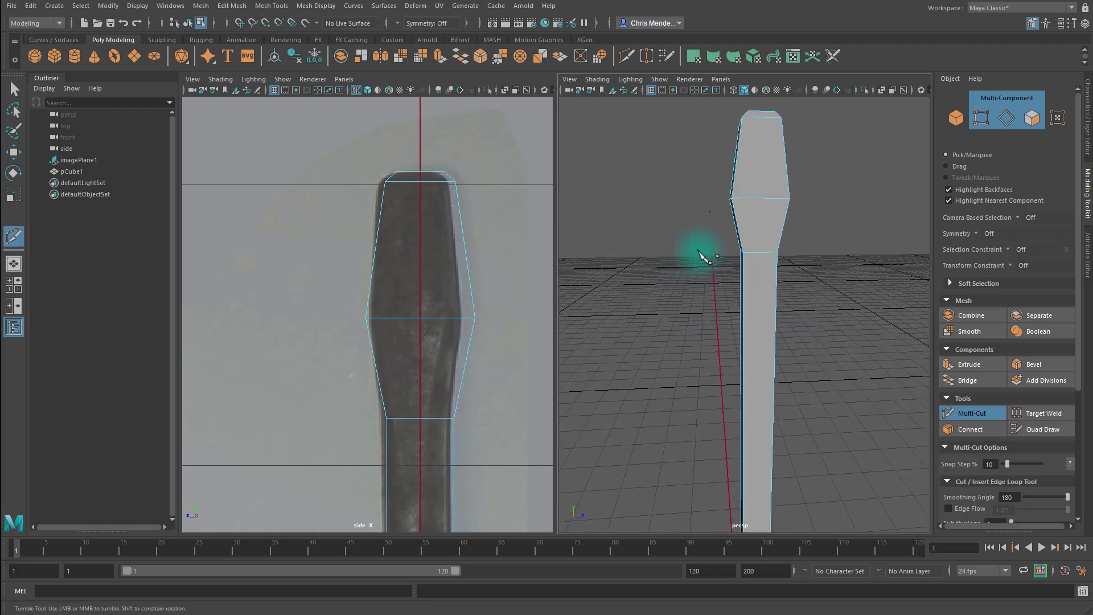
middle_click_drag(492, 426, 508, 319, "alt")
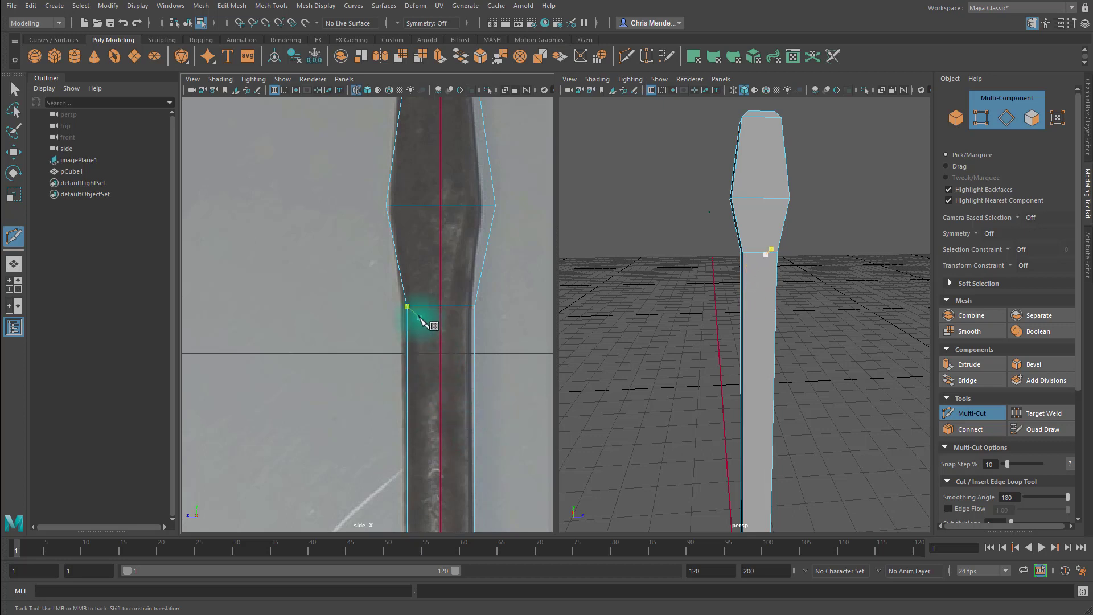
left_click(408, 370, "ctrl")
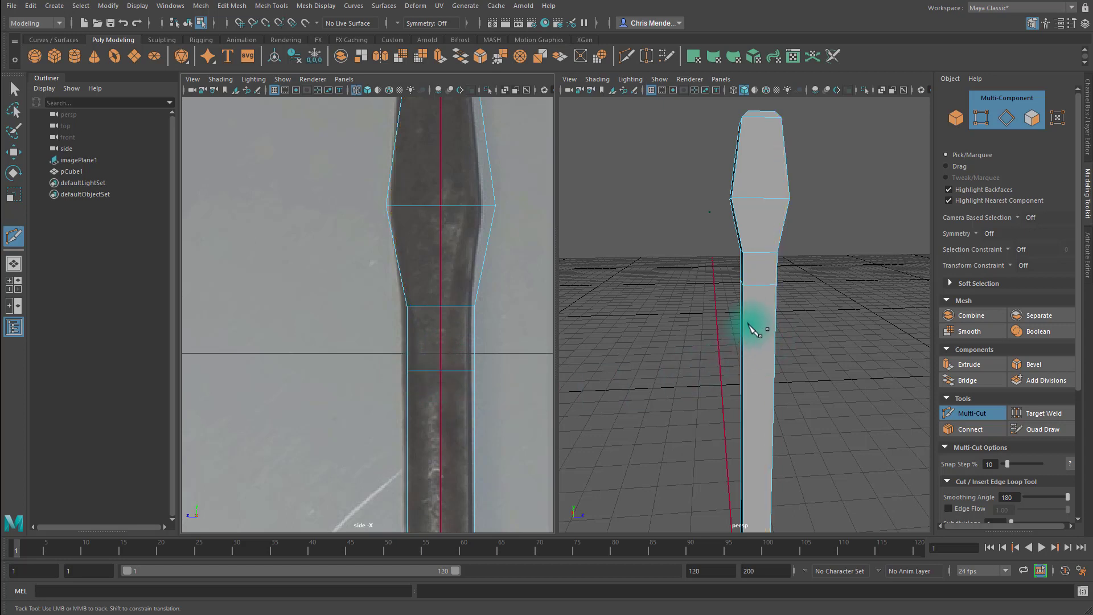
- Delete the ring of four shaft faces directly below the flared tip to separate it from the shaft
key("q")
key("F11")
double_click(752, 269)
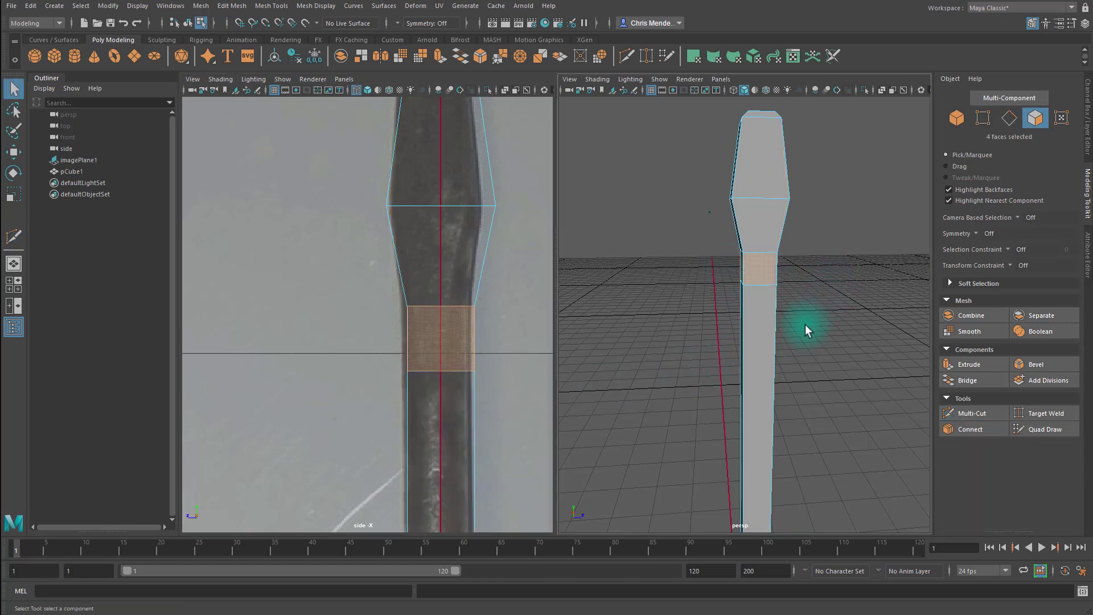
key("Delete")
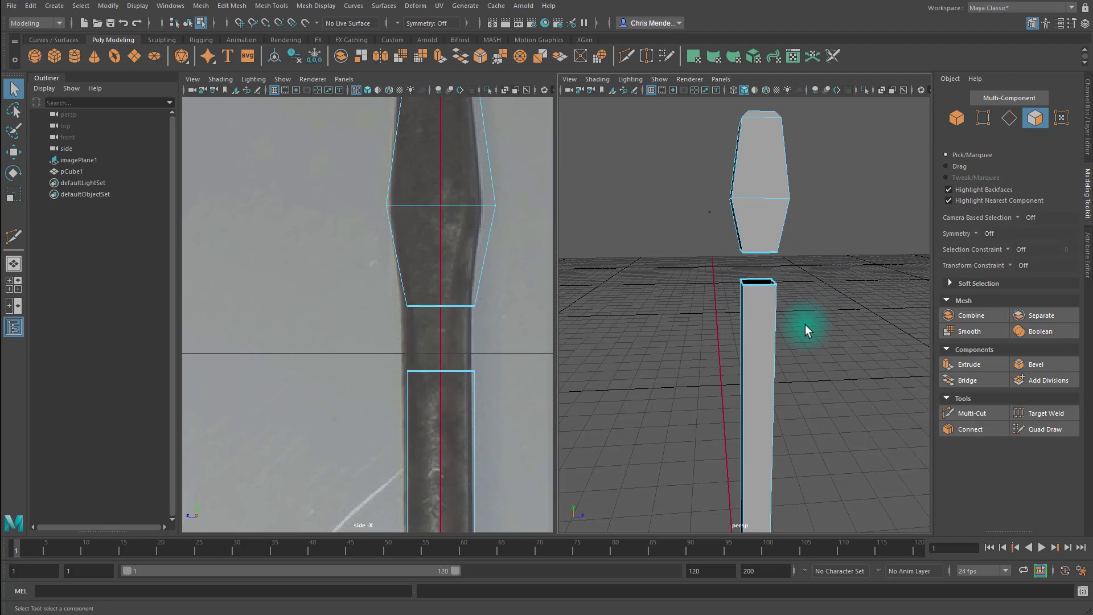
- Select the eight vertices at the upper end of the blade and activate the Scale tool
left_click_drag(735, 375, 761, 379, "alt")
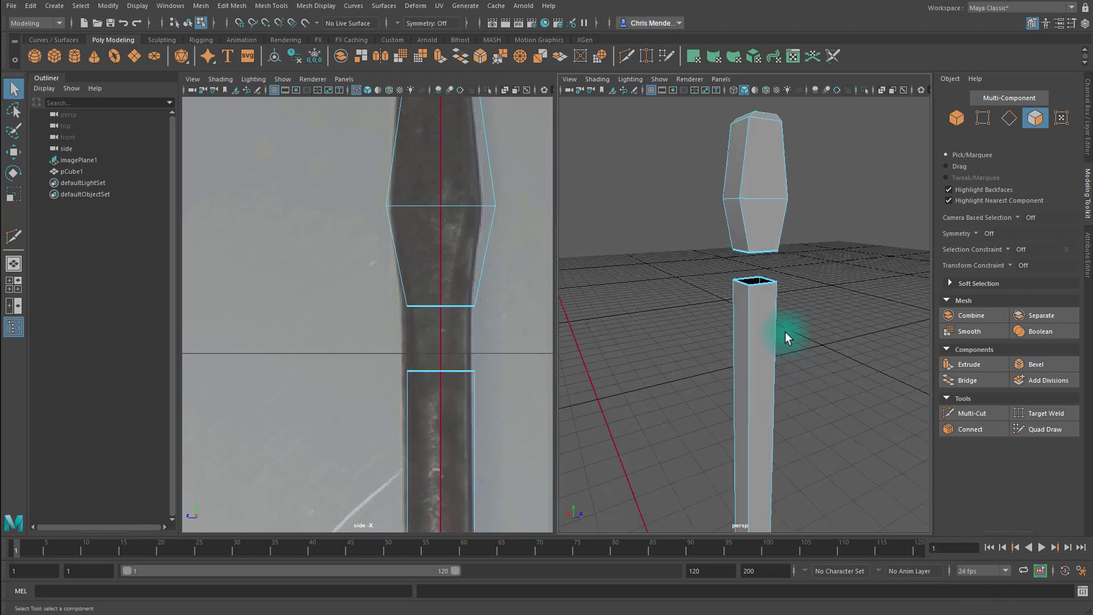
left_click_drag(786, 334, 853, 275, "alt")
left_click_drag(815, 214, 780, 277, "alt")
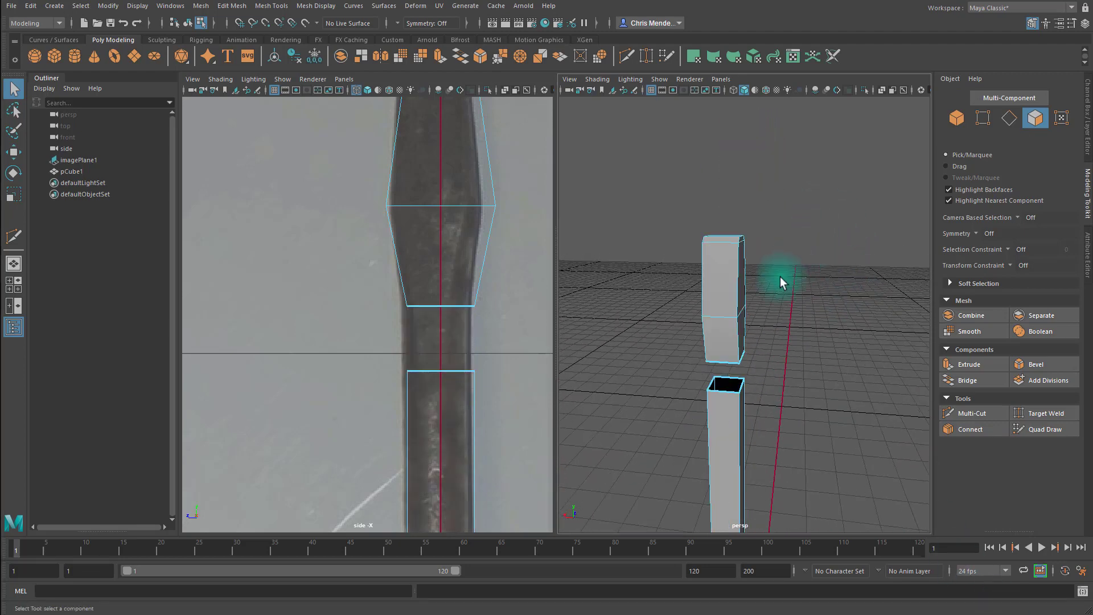
right_click_drag(720, 251, 710, 260)
left_click_drag(732, 277, 764, 269, "alt")
key("r")
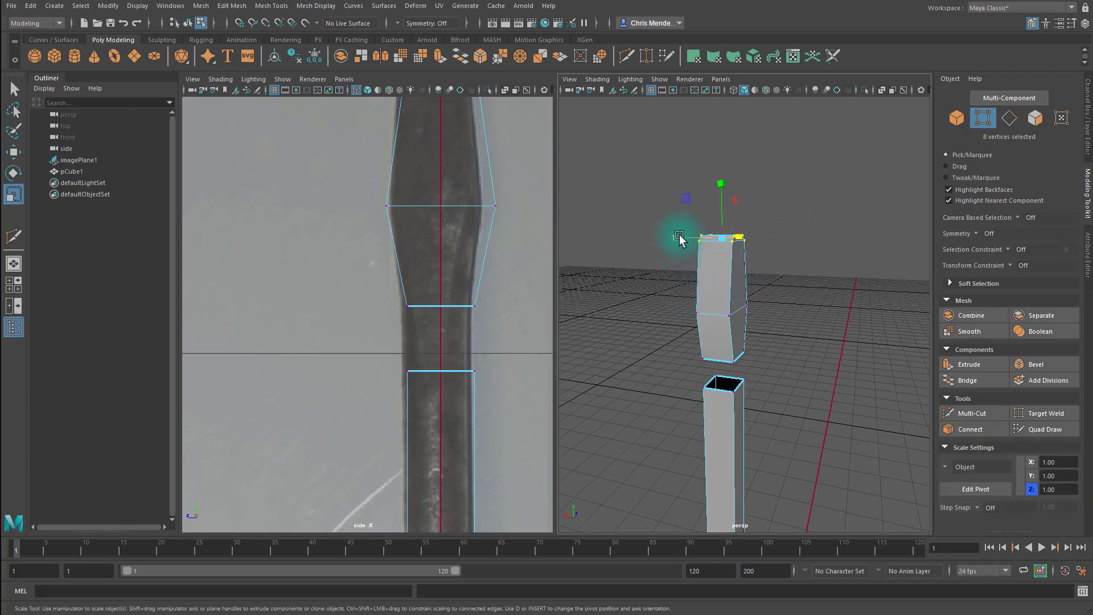
- Try scaling the blade's eight upper vertices along X to taper the tip, and undo the scaling
left_click_drag(679, 236, 709, 241)
left_click_drag(805, 354, 786, 324, "alt")
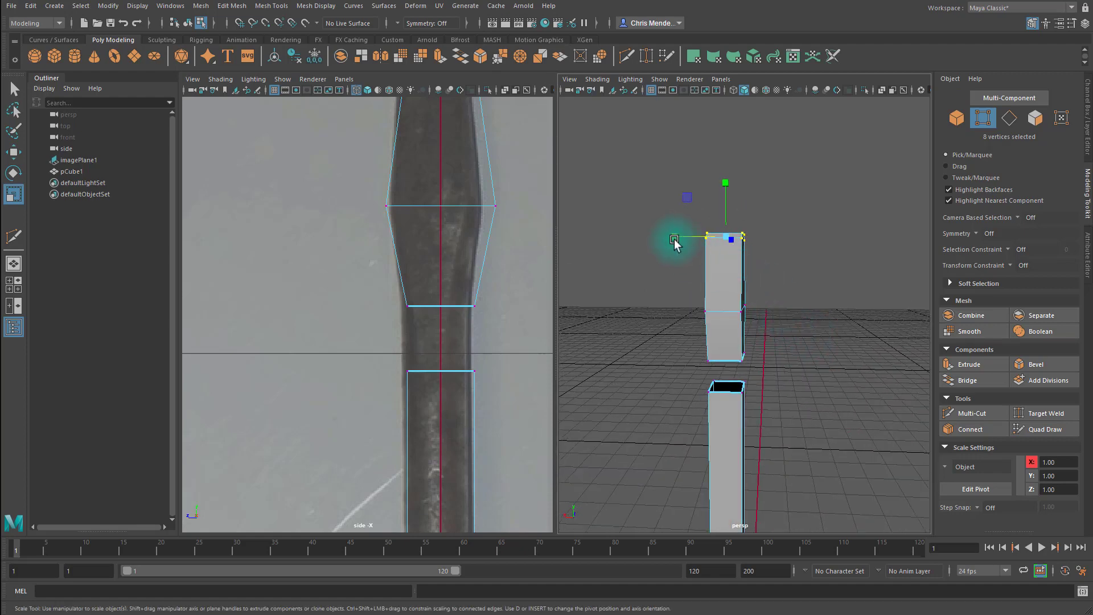
left_click_drag(674, 239, 713, 244)
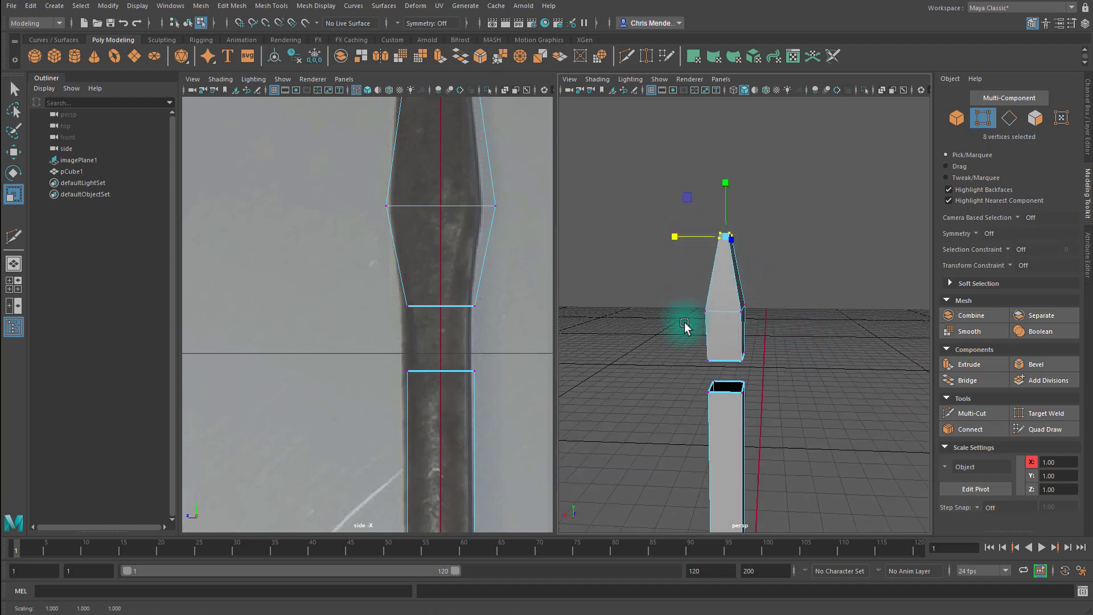
key("ctrl+z")
left_click_drag(795, 306, 749, 313, "alt")
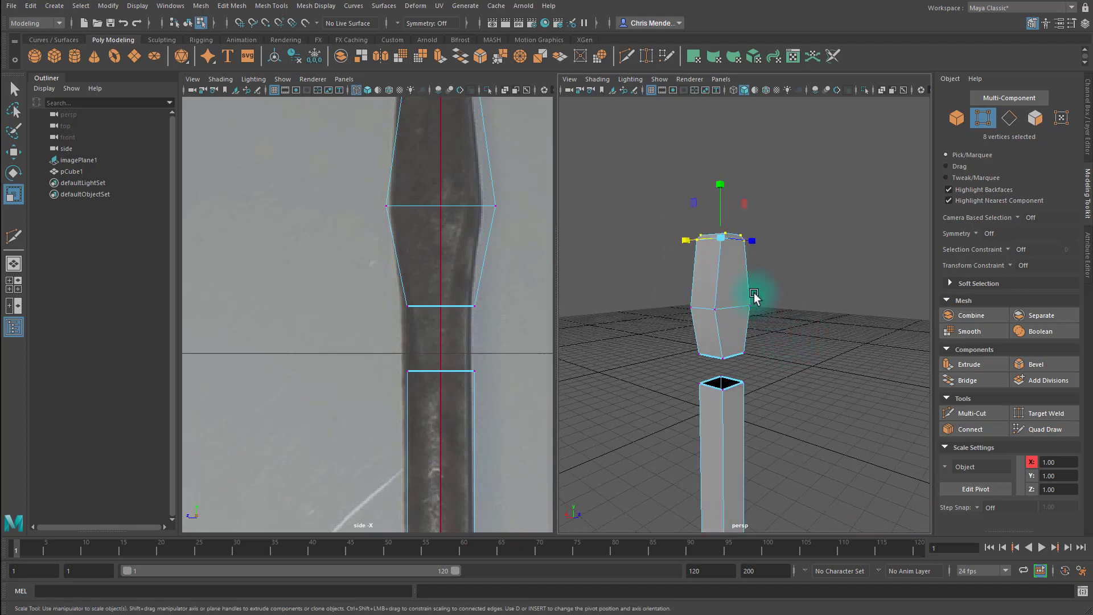
- Turn on Soft Select for the eight upper tip vertices and show its falloff settings
key("b")
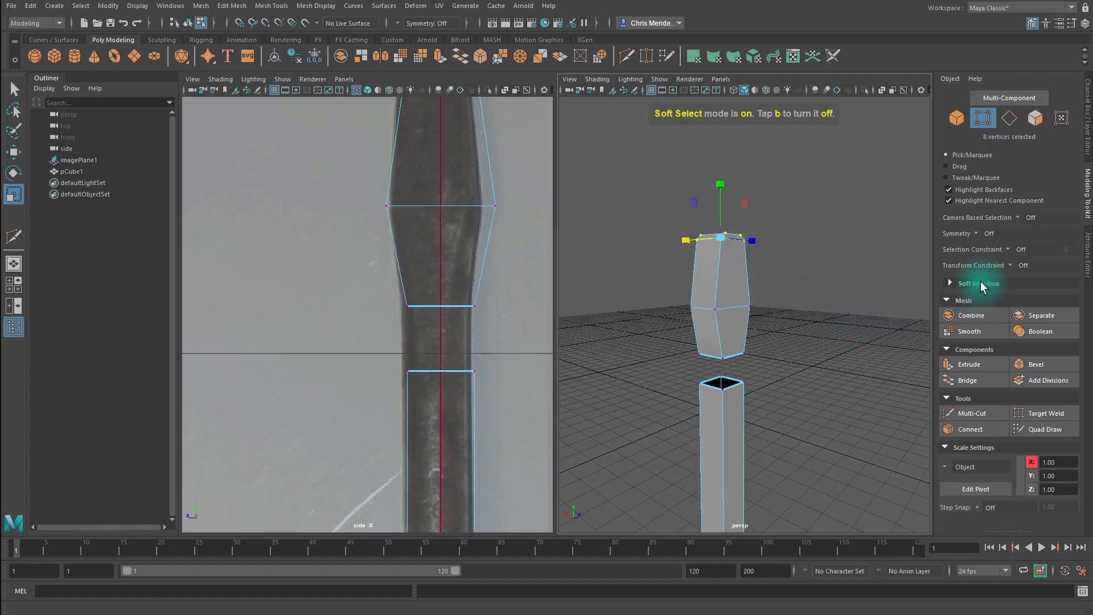
left_click(949, 284)
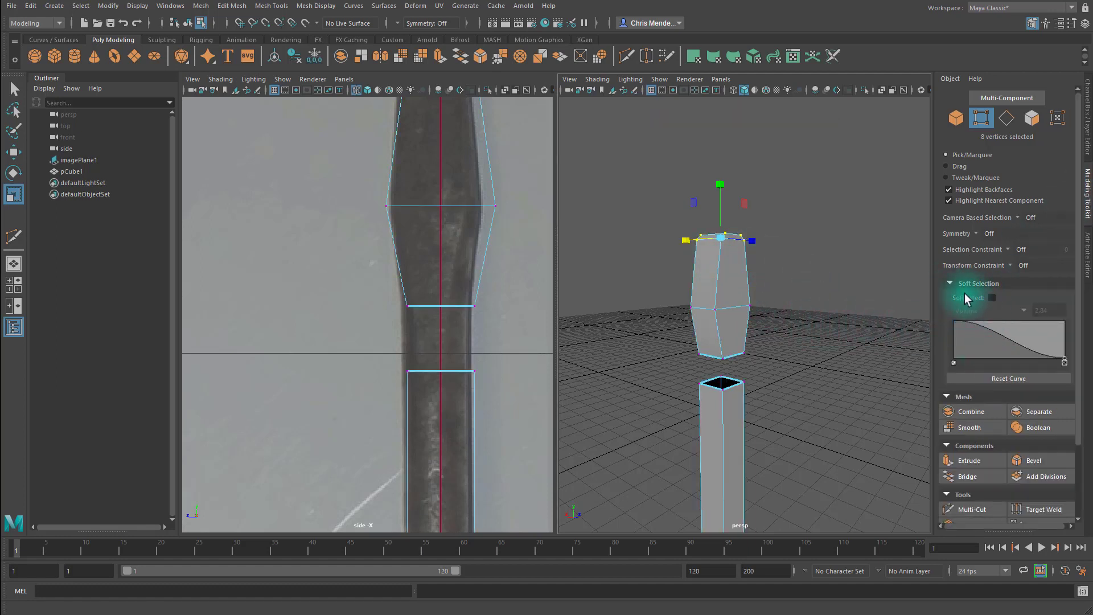
left_click(992, 298)
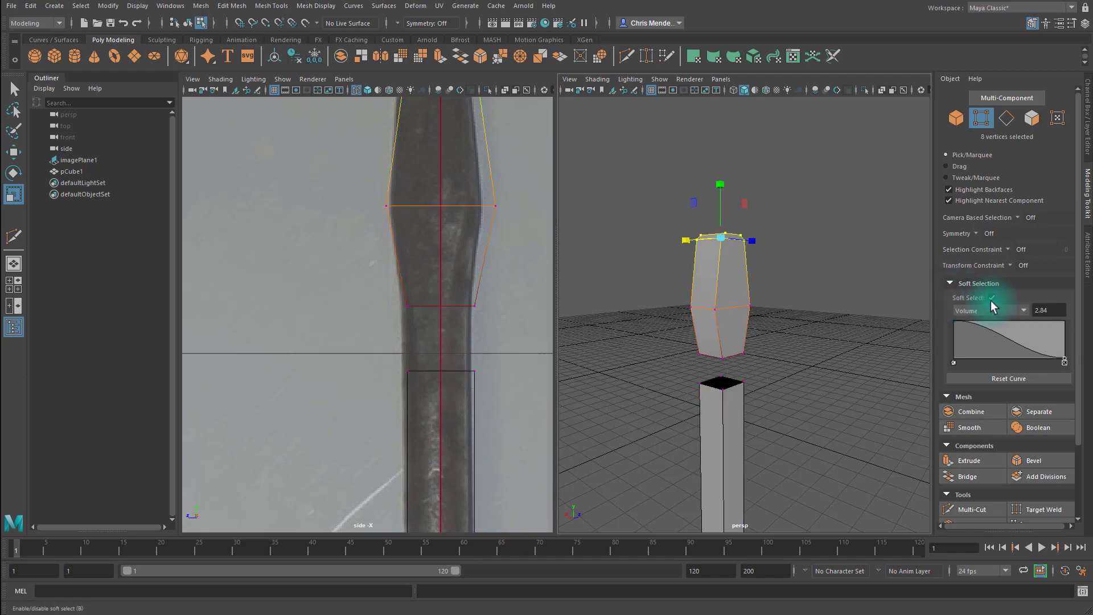
- Keep Soft Select on for the eight upper tip vertices and set its Volume falloff radius to 2.69
left_click(992, 298)
key("b")
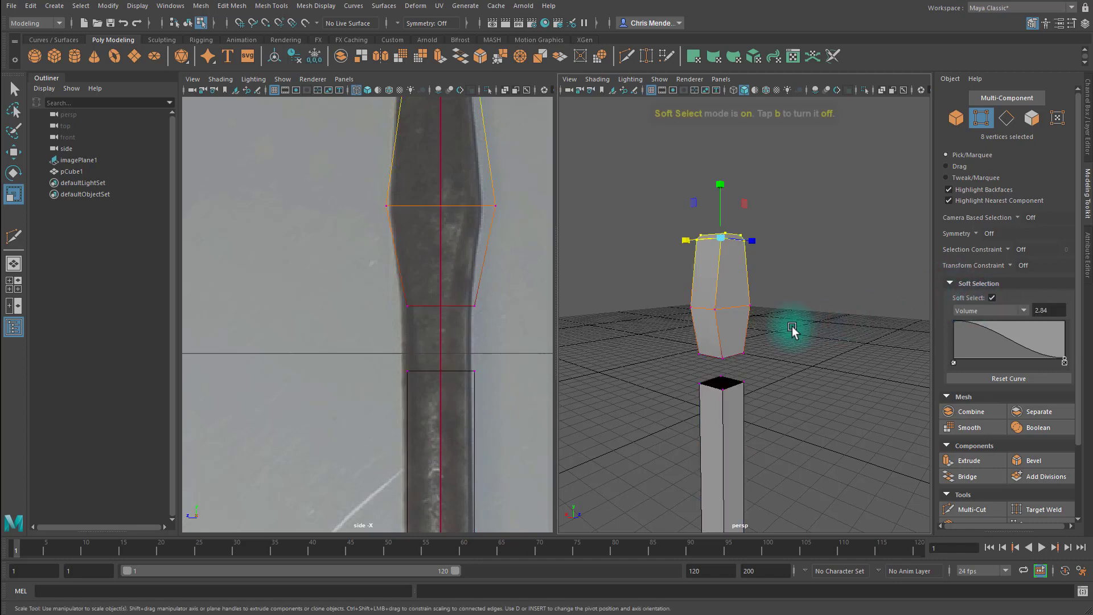
mouse_move(773, 281)
left_mouse_down()
mouse_move(666, 264)
mouse_move(820, 268)
mouse_move(708, 254)
mouse_move(940, 273)
mouse_move(760, 263)
mouse_move(772, 265)
left_mouse_up()
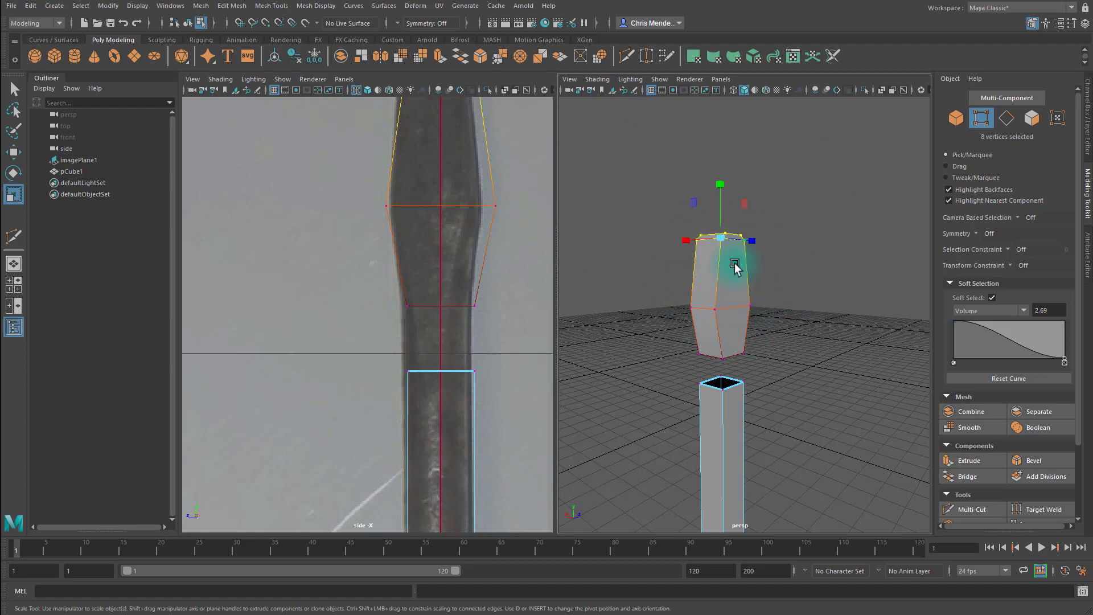
- Try scaling the eight upper tip vertices narrower along X with Soft Select off, and undo the scaling
left_click_drag(757, 333, 786, 334, "alt")
key("b")
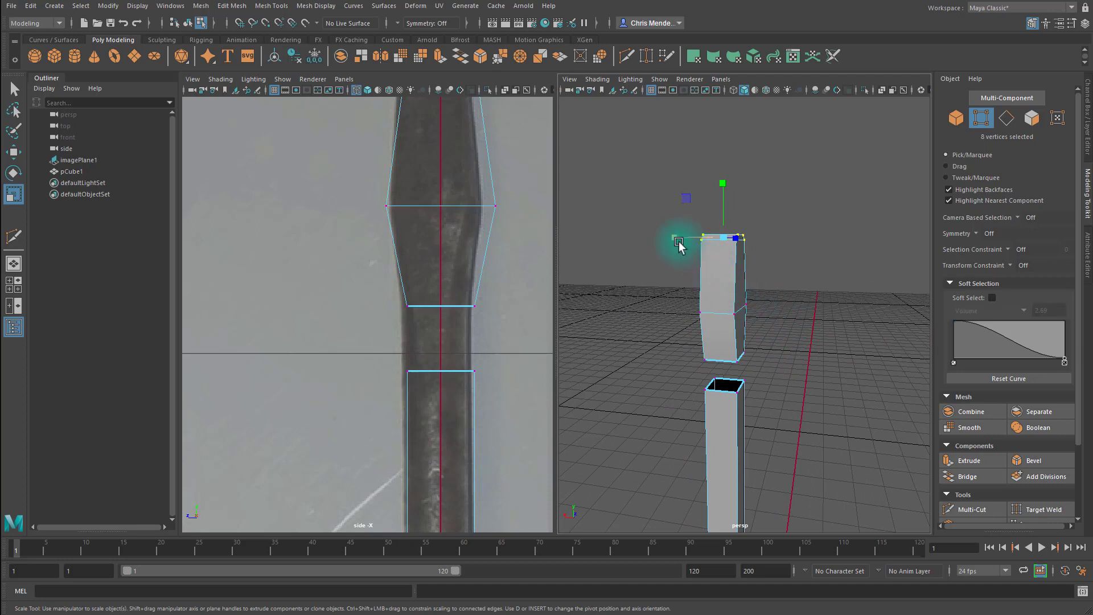
left_click(676, 238)
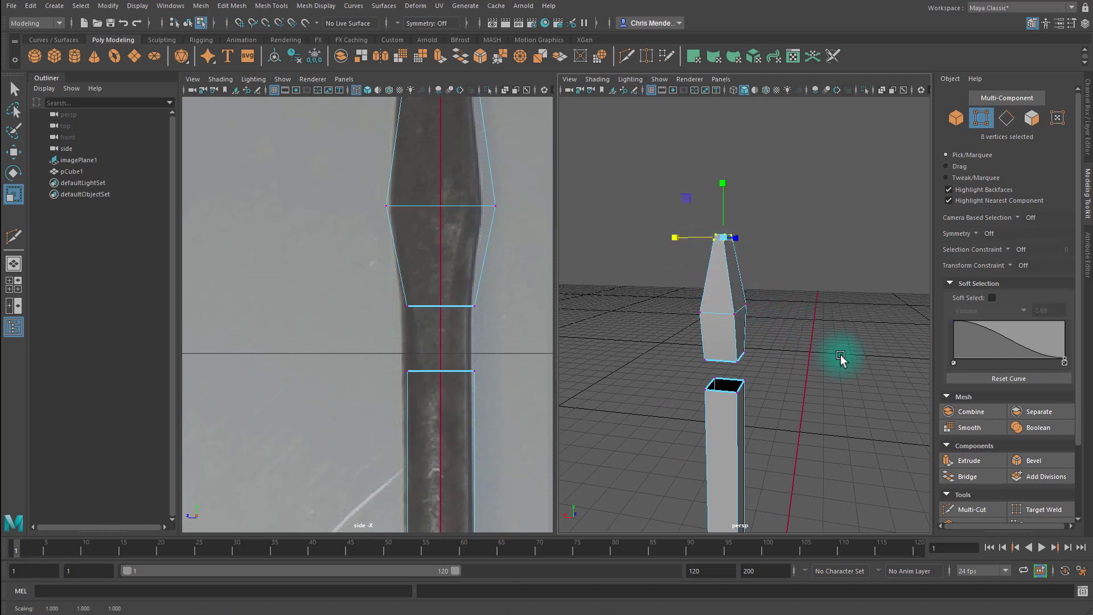
key("ctrl+z")
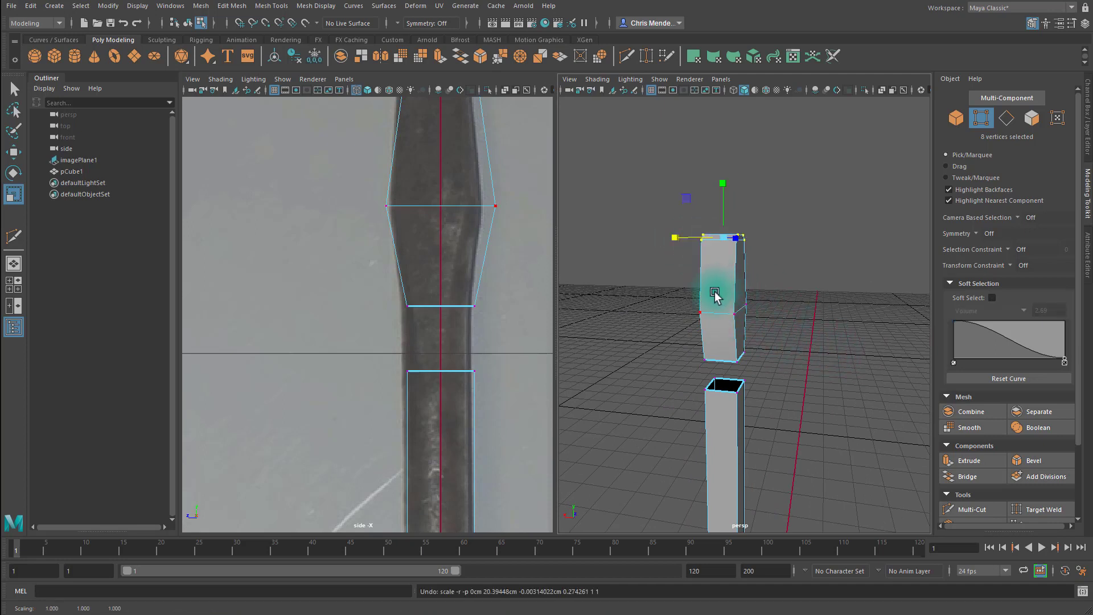
- Taper the tip by scaling its upper vertices narrower along X with Soft Select on, and turn Soft Select off
key("b")
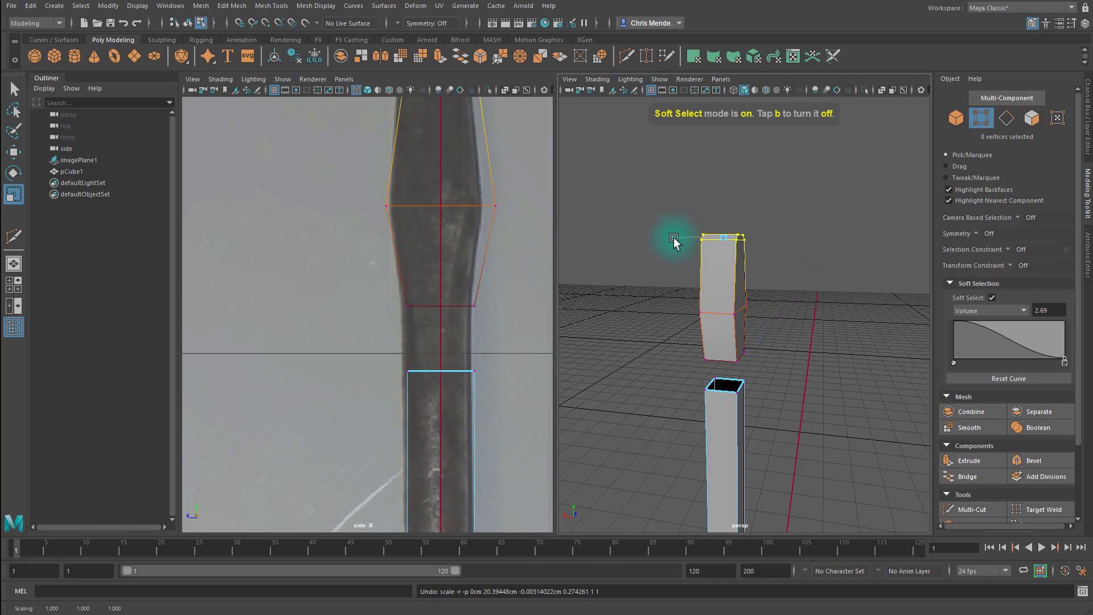
left_click_drag(674, 239, 713, 242)
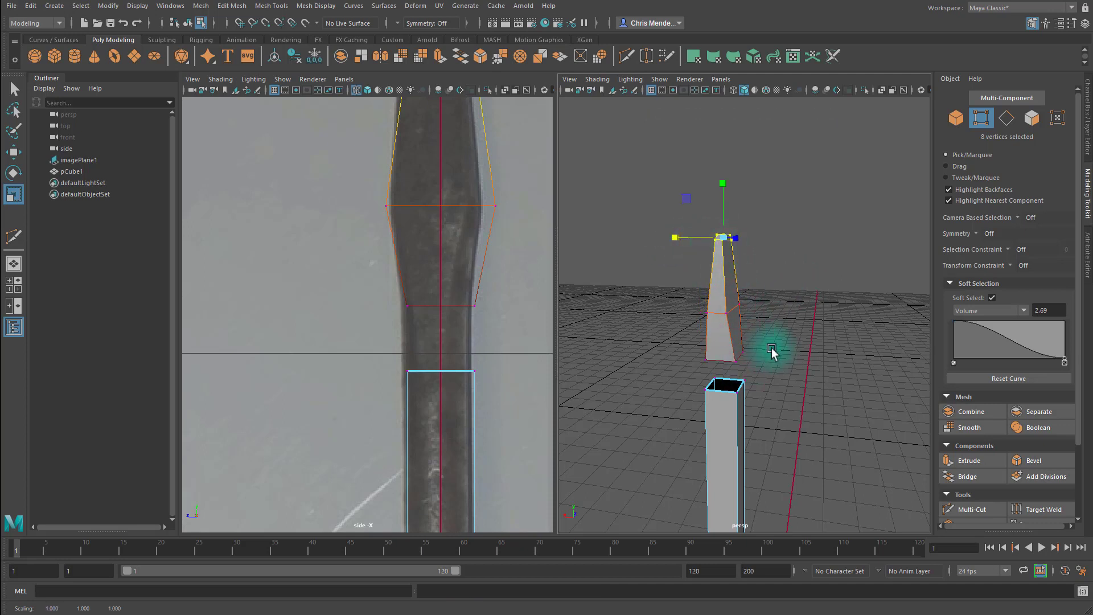
left_click_drag(771, 351, 691, 264, "alt")
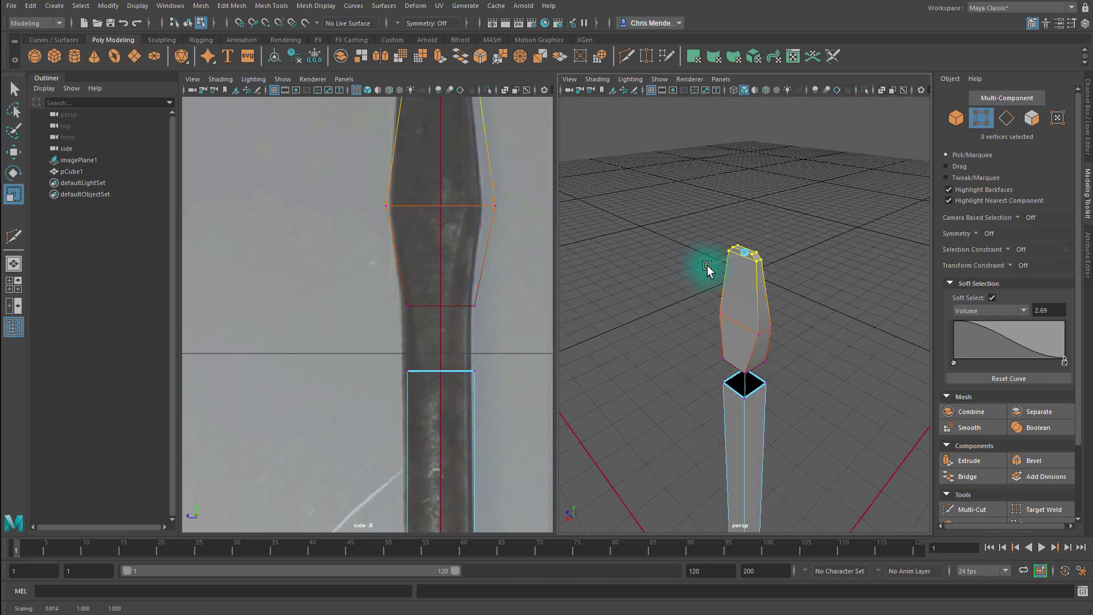
left_click_drag(822, 298, 714, 316, "alt")
key("b")
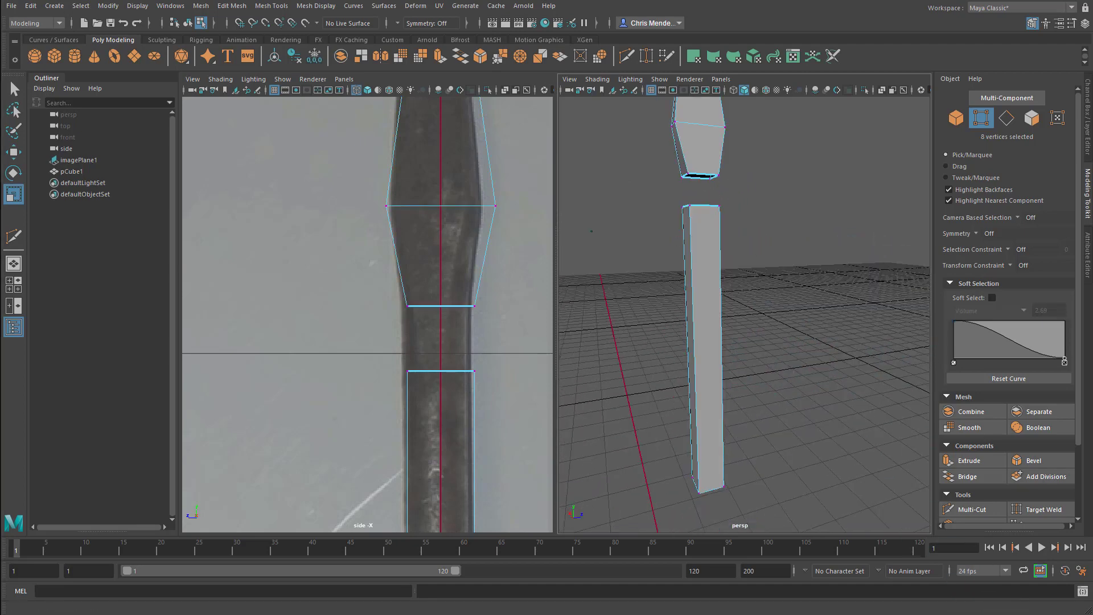
- Bevel the shaft's four long corner edges with a Fraction of 0.8 and 3 segments to round the shaft
left_click_drag(695, 334, 695, 320, "alt")
right_click_drag(695, 320, 697, 299)
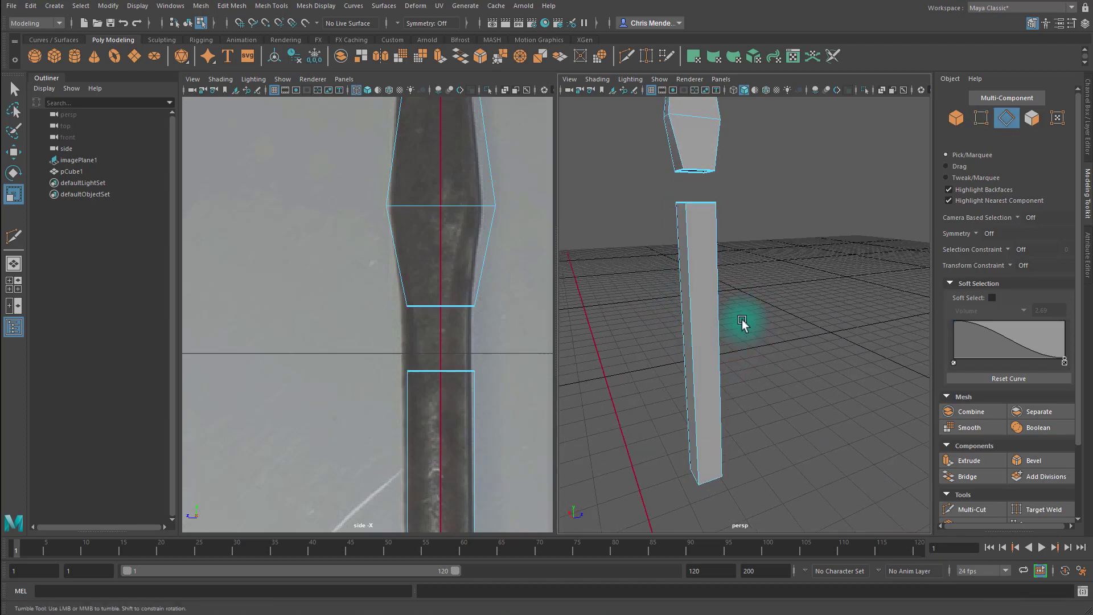
left_click_drag(742, 323, 742, 259, "alt")
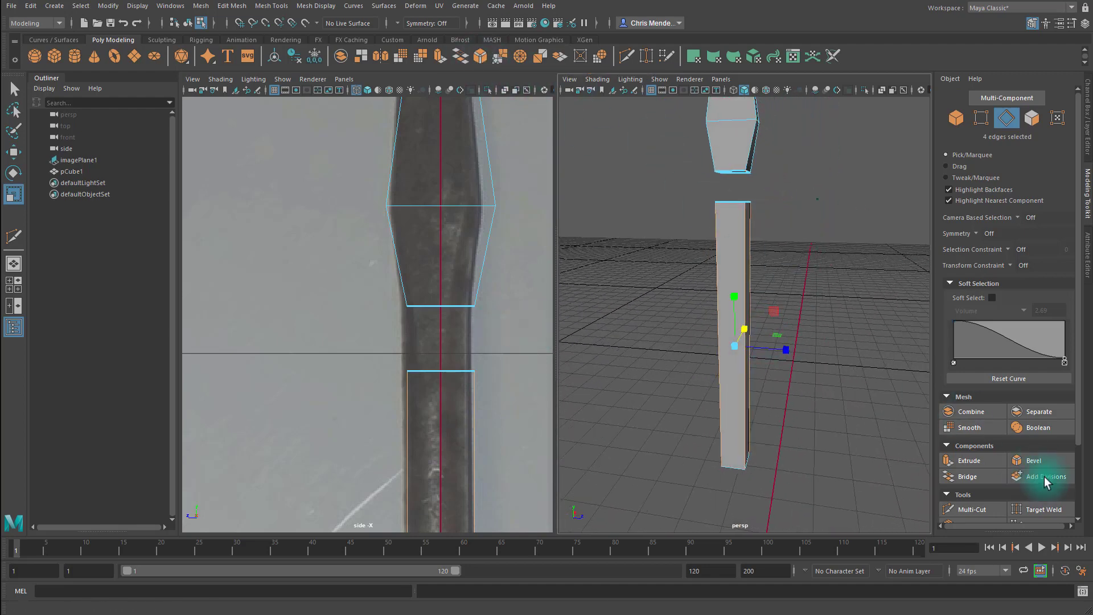
left_click(1037, 461)
left_click_drag(816, 354, 786, 359, "alt")
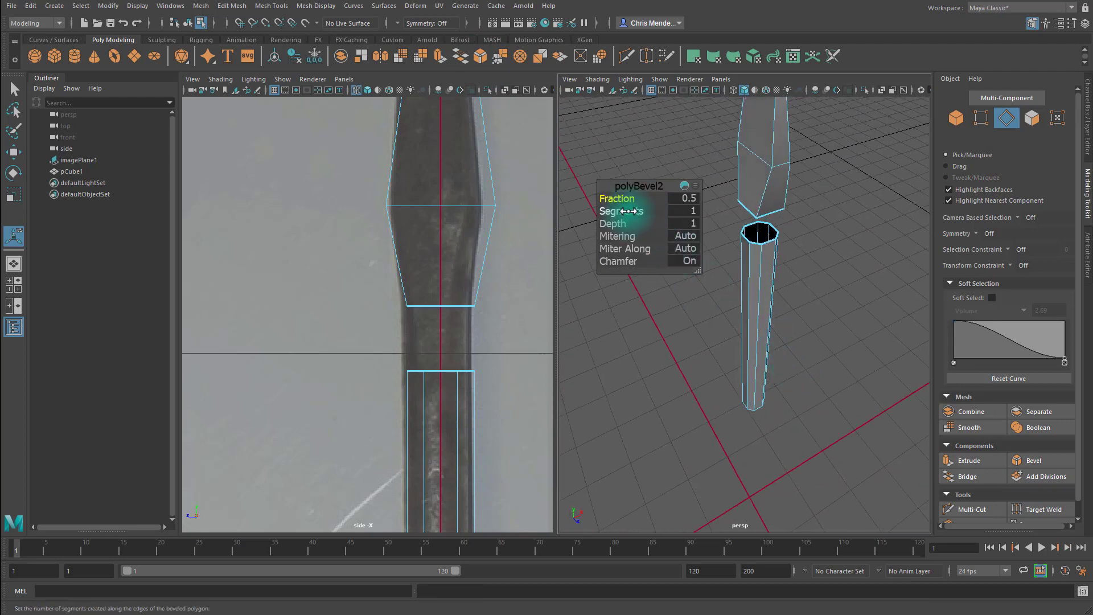
mouse_move(638, 211)
left_mouse_down()
mouse_move(651, 212)
mouse_move(626, 198)
left_mouse_up()
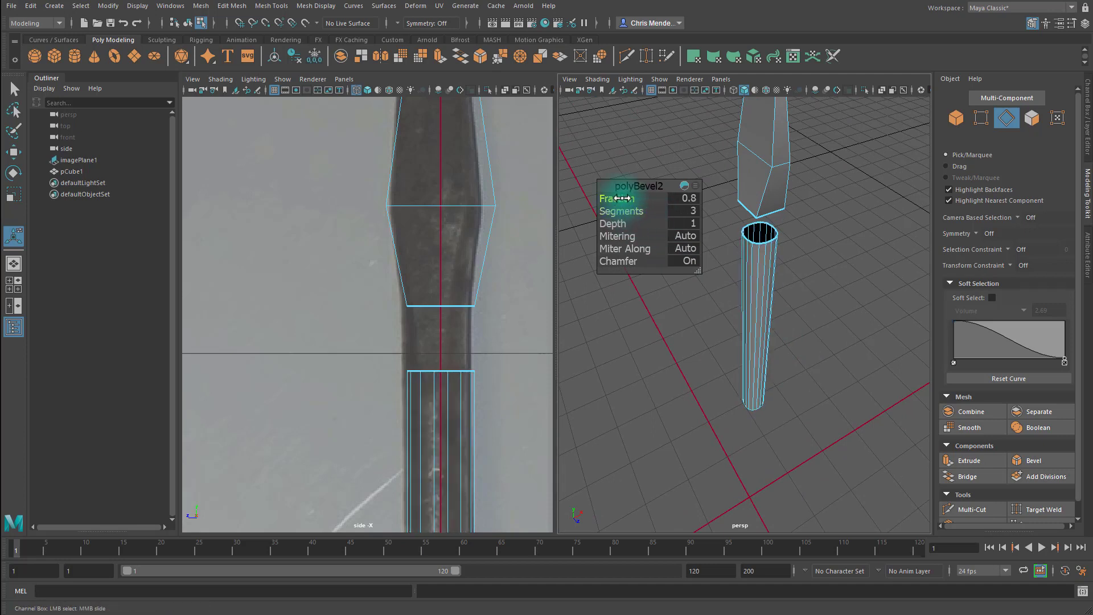
- Delete the end-cap face at the shaft's lower end
left_click_drag(769, 313, 817, 364, "alt")
key("q")
key("F8")
key("F11")
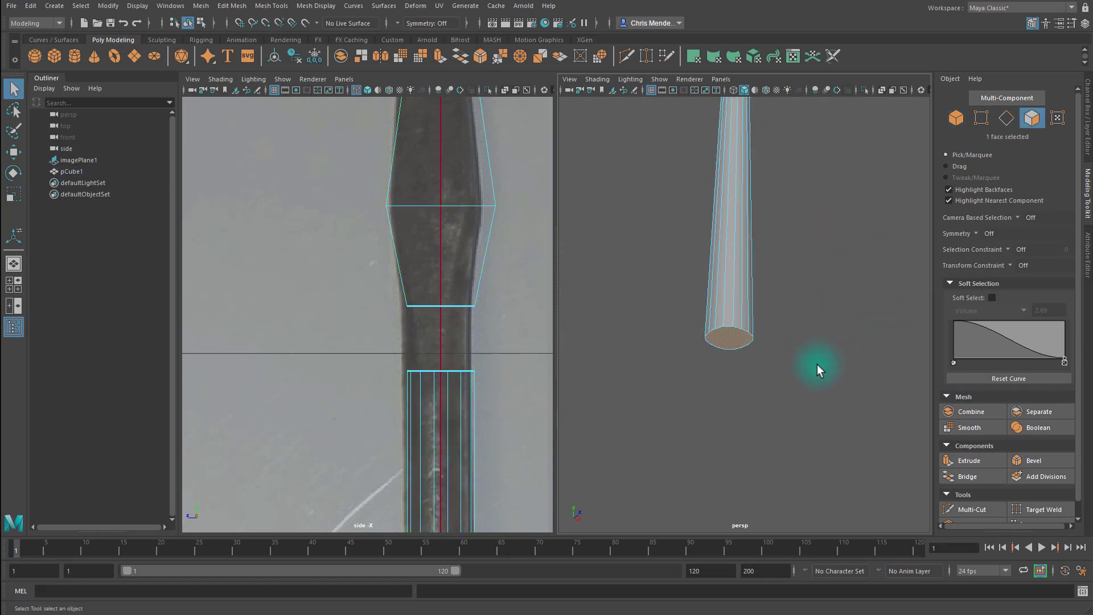
left_click_drag(744, 330, 791, 307, "alt")
- Circularize the 16 border edges around the shaft's open lower end with the default settings
key("F10")
left_click_drag(806, 249, 764, 349, "alt")
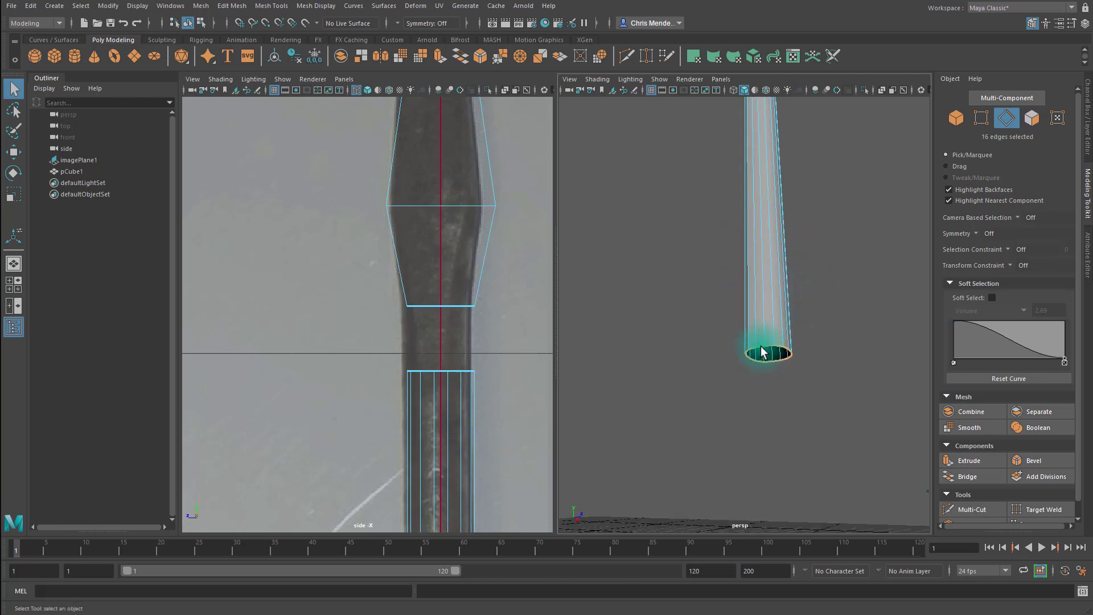
right_click_drag(763, 349, 775, 354)
middle_click_drag(803, 321, 800, 336, "alt")
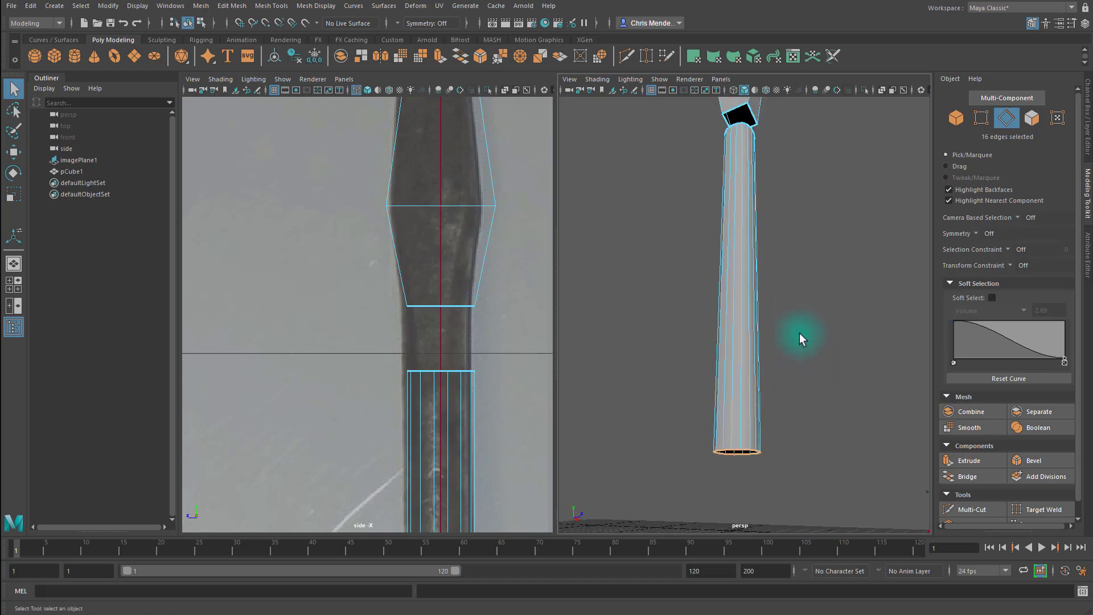
left_click(231, 7)
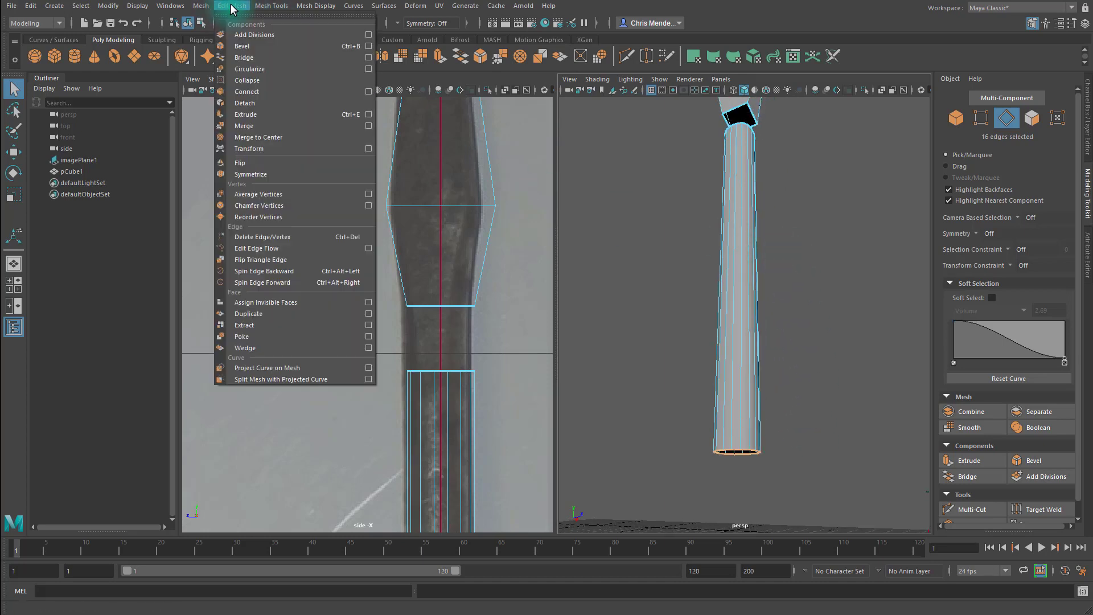
left_click(254, 72)
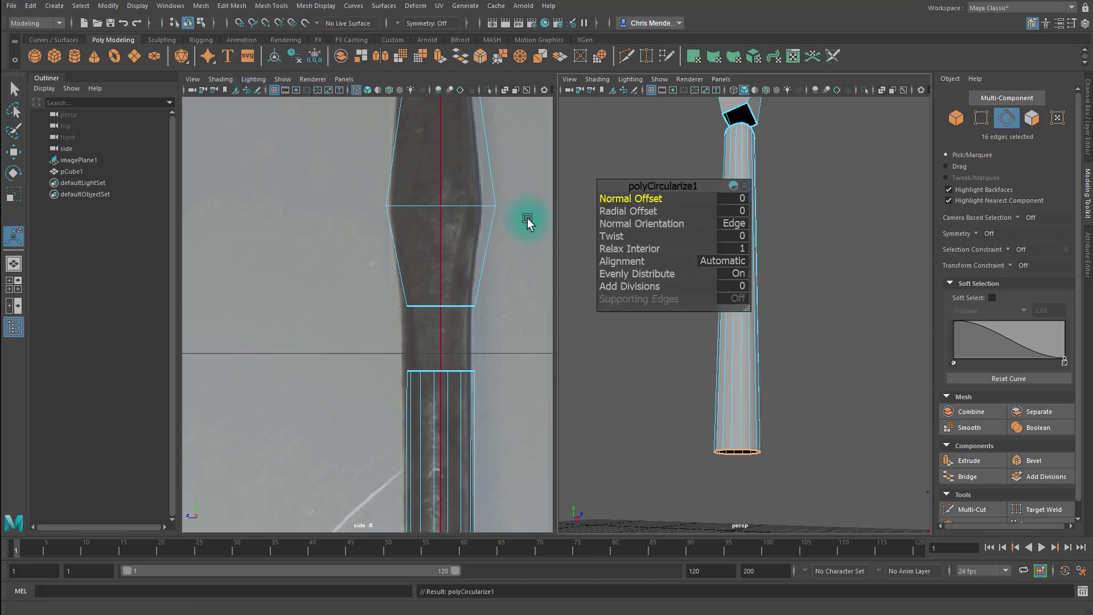
left_click_drag(794, 356, 822, 323, "alt")
left_click_drag(660, 186, 854, 133)
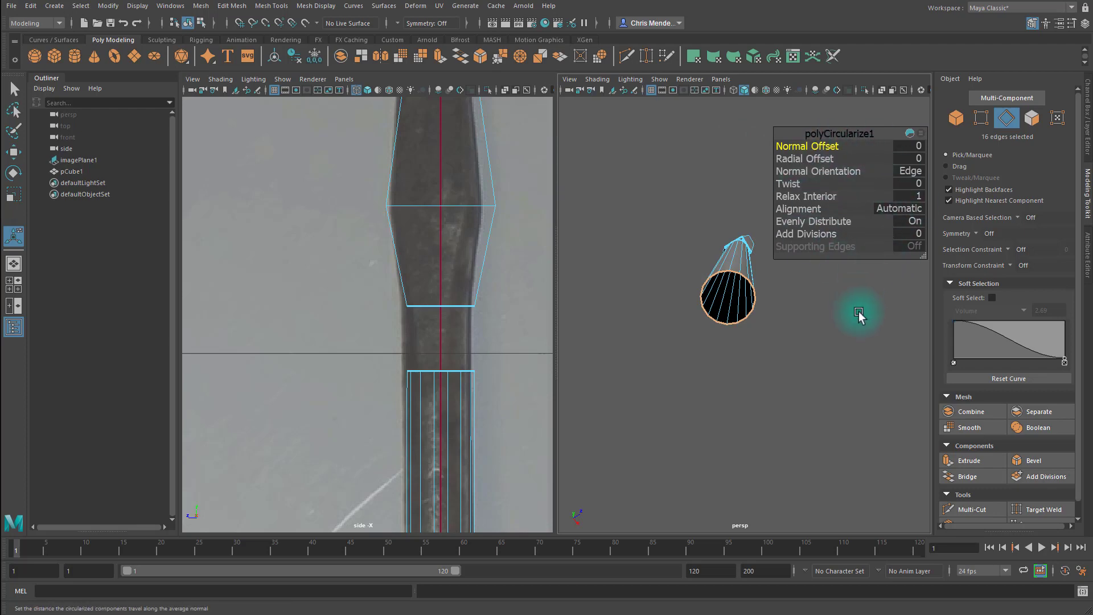
left_click(797, 268)
- Circularize the 16 border edges around the shaft's open upper end with the default settings
left_click_drag(798, 268, 832, 331, "alt")
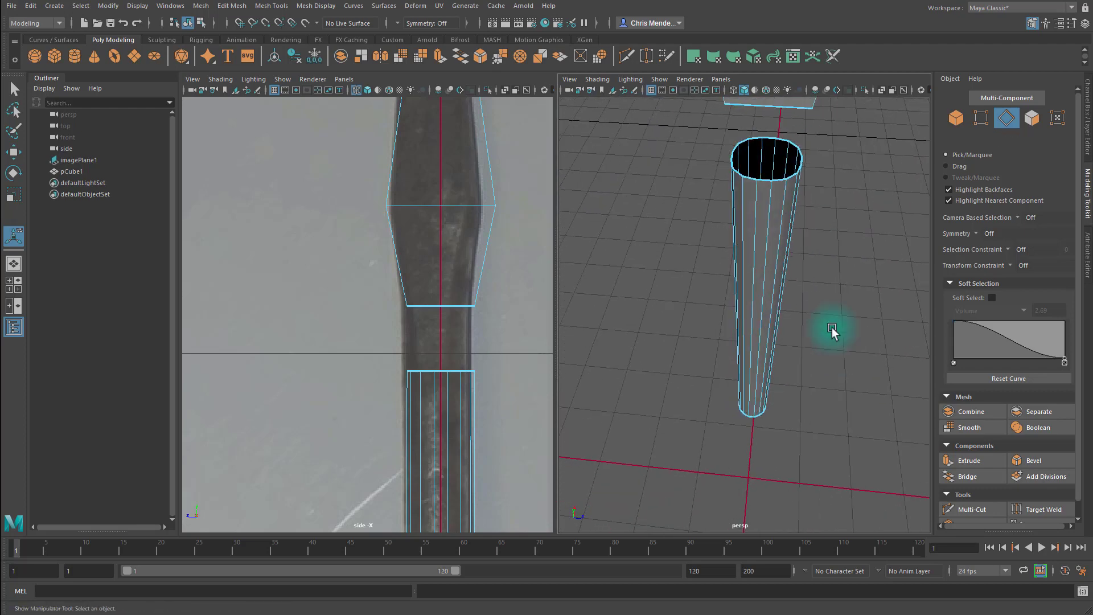
double_click(753, 181)
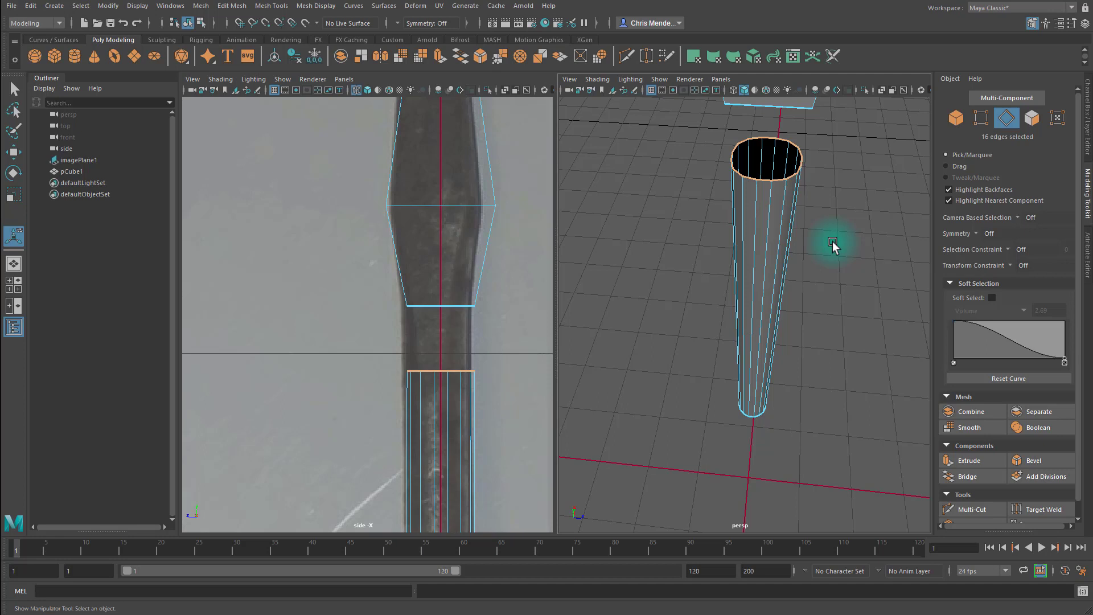
key("g")
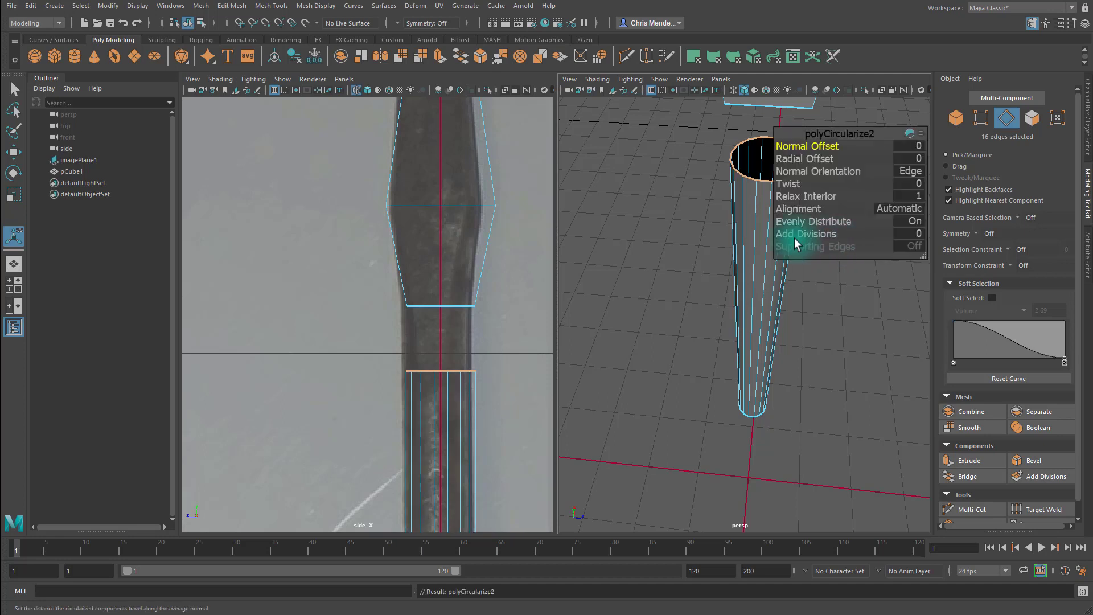
left_click_drag(805, 139, 842, 225)
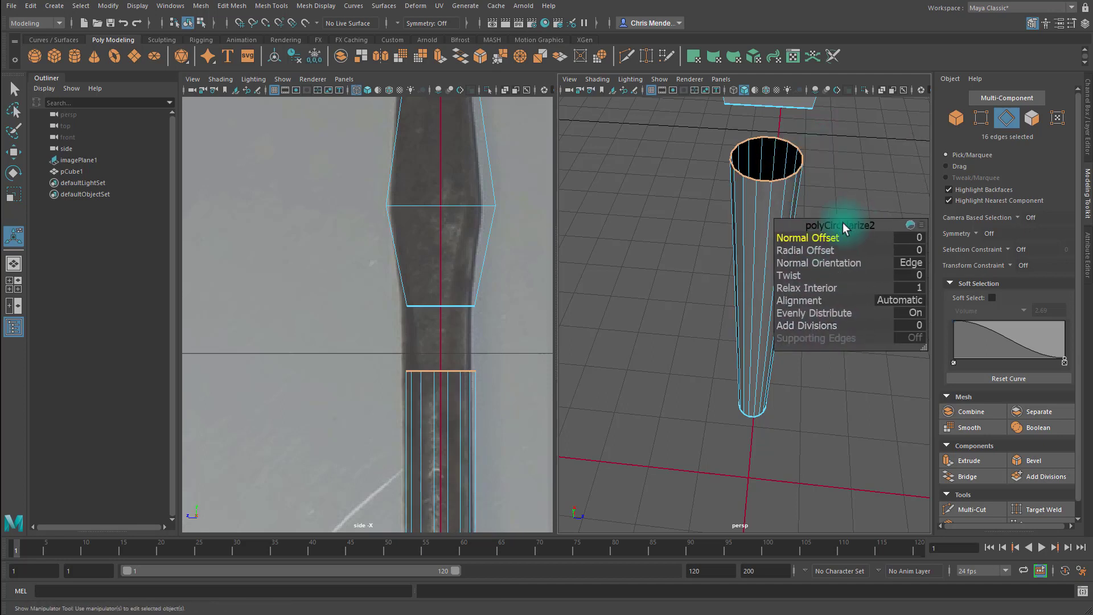
left_click(892, 193)
- Bevel the edges running along the tip's four long corners with a Fraction of 0.7 and 3 segments
left_click_drag(800, 367, 793, 286, "alt")
left_click(748, 300)
left_click_drag(746, 347, 774, 264, "alt")
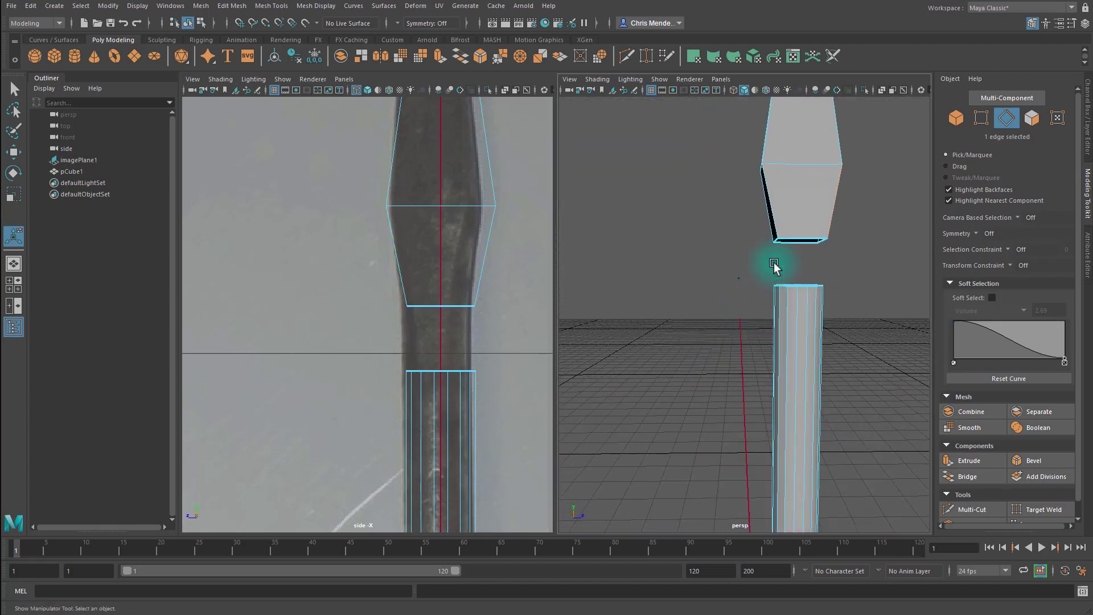
key("F8")
left_click_drag(825, 237, 786, 233, "alt")
key("F8")
left_click(817, 223)
left_click_drag(775, 306, 684, 248, "alt")
double_click(715, 245, "shift")
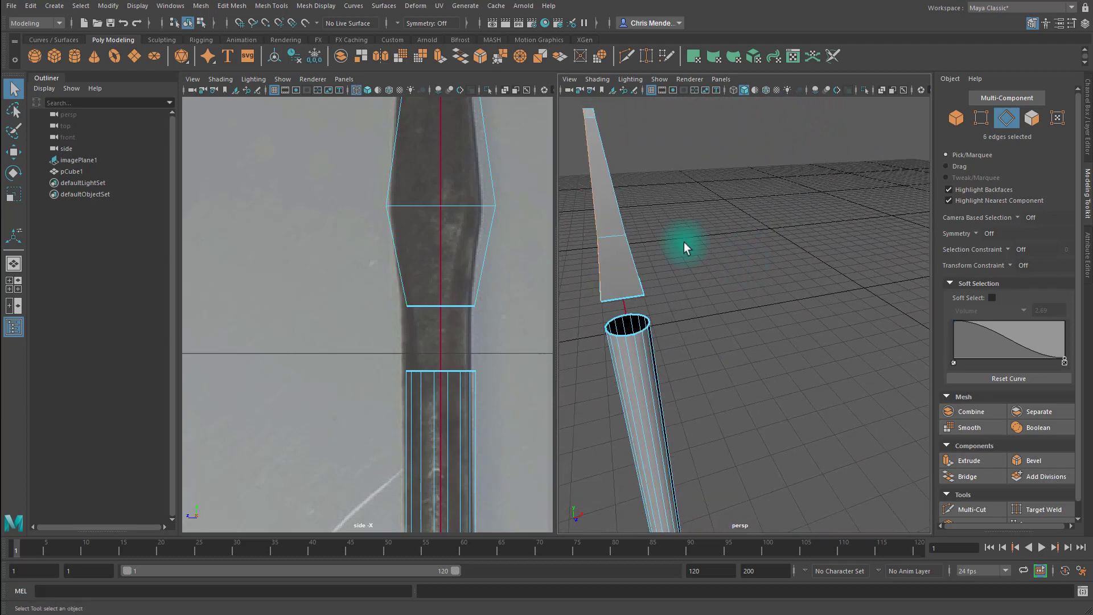
double_click(617, 196, "shift")
left_click_drag(616, 196, 785, 293, "alt")
left_click(490, 59)
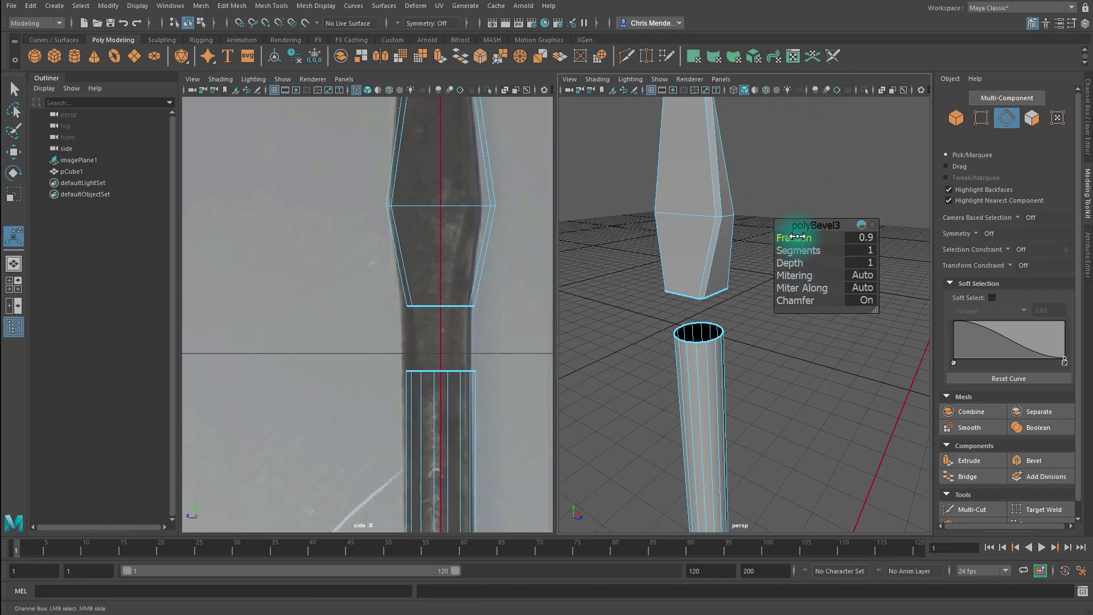
left_click_drag(772, 219, 727, 183, "alt")
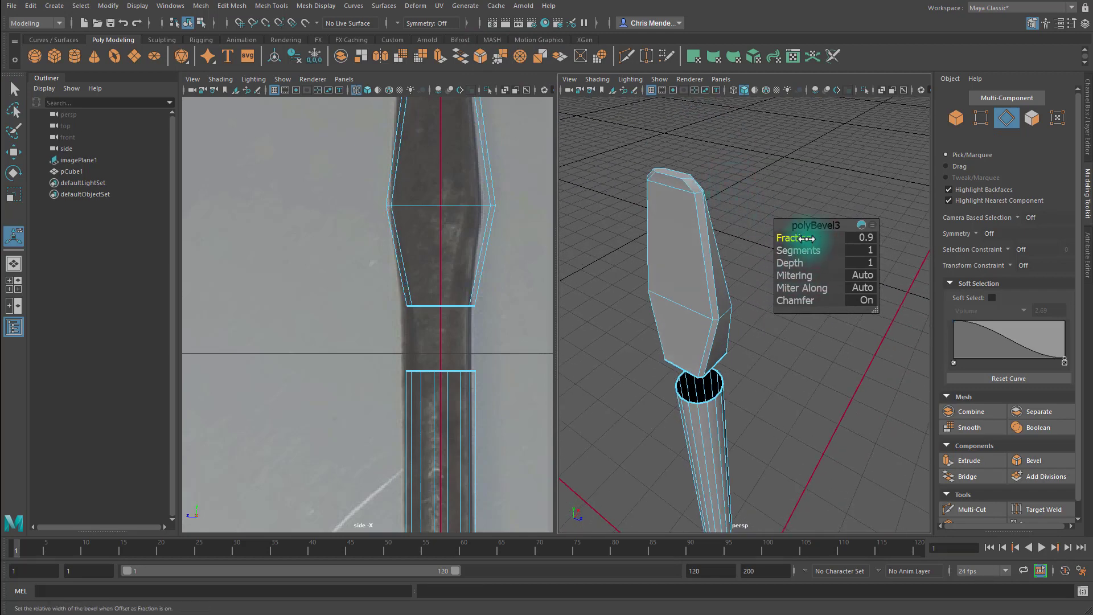
left_click_drag(806, 239, 701, 262)
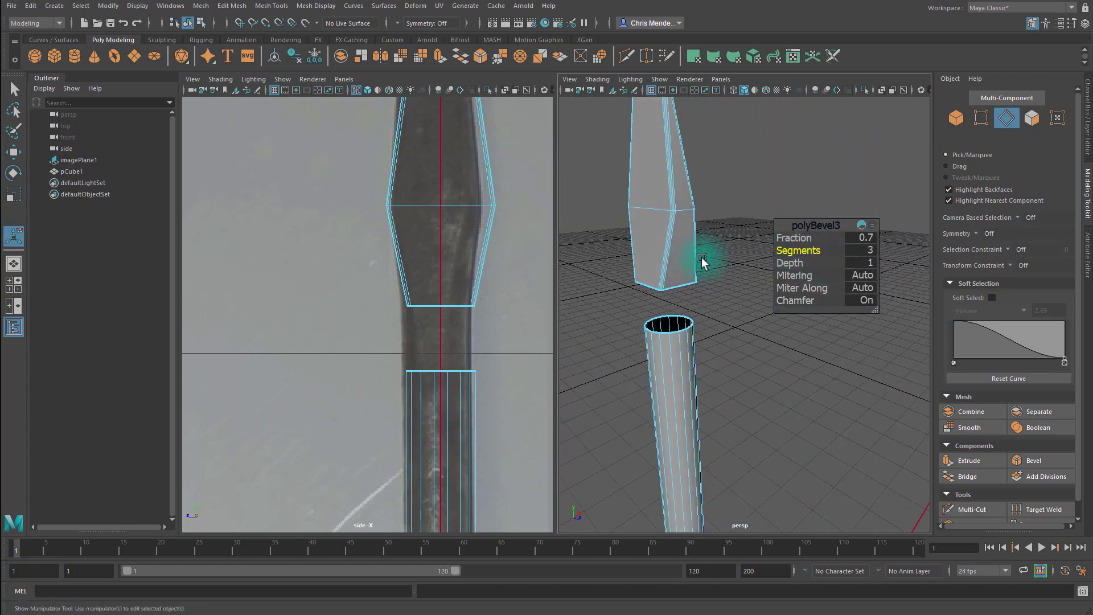
- Delete the cap face at the very end of the blade to leave the tip open
right_click_drag(674, 222, 677, 200, "alt")
mouse_move(677, 199)
left_mouse_down("alt")
mouse_move(654, 186)
mouse_move(679, 197)
left_mouse_up("alt")
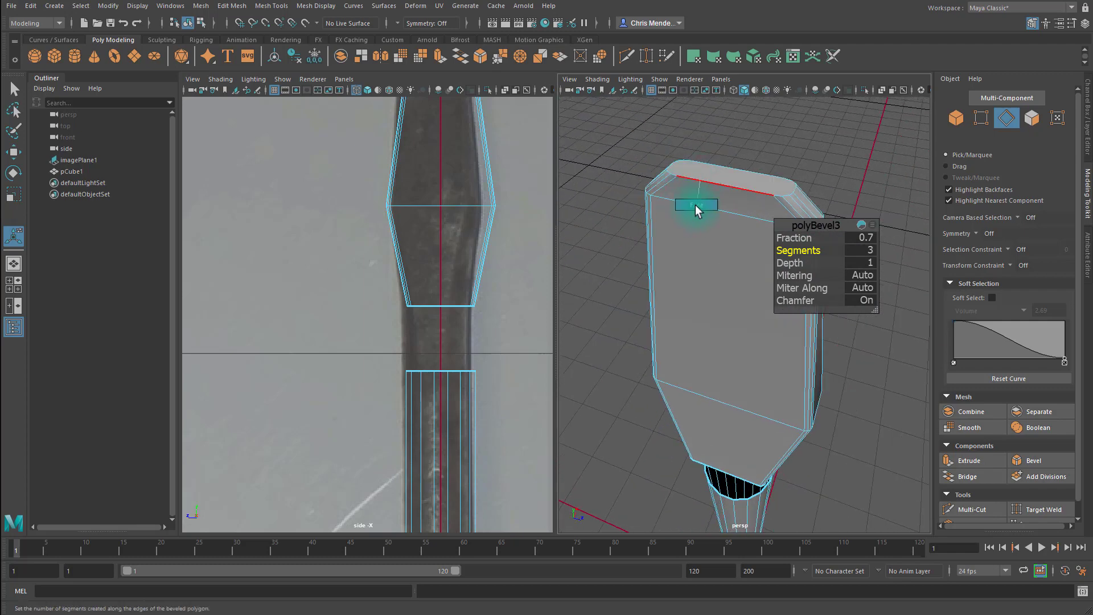
key("q")
key("F11")
key("Delete")
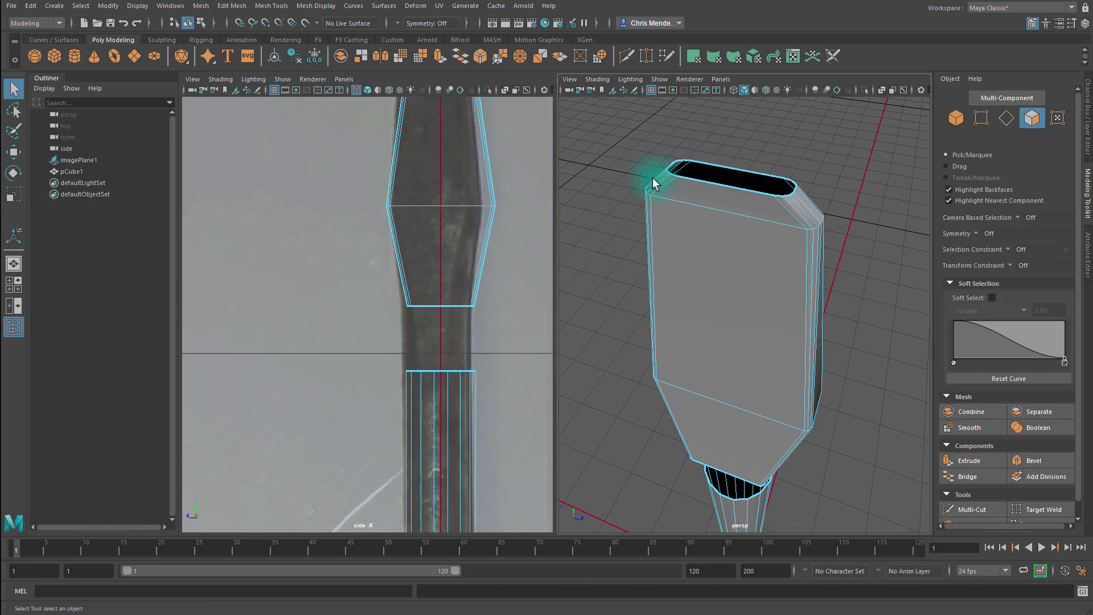
- Scale four vertices beside the corners on the narrow sides of the tip's open lower rim closer together along X
left_click_drag(655, 176, 719, 249, "alt")
scroll(727, 237, "down", 3)
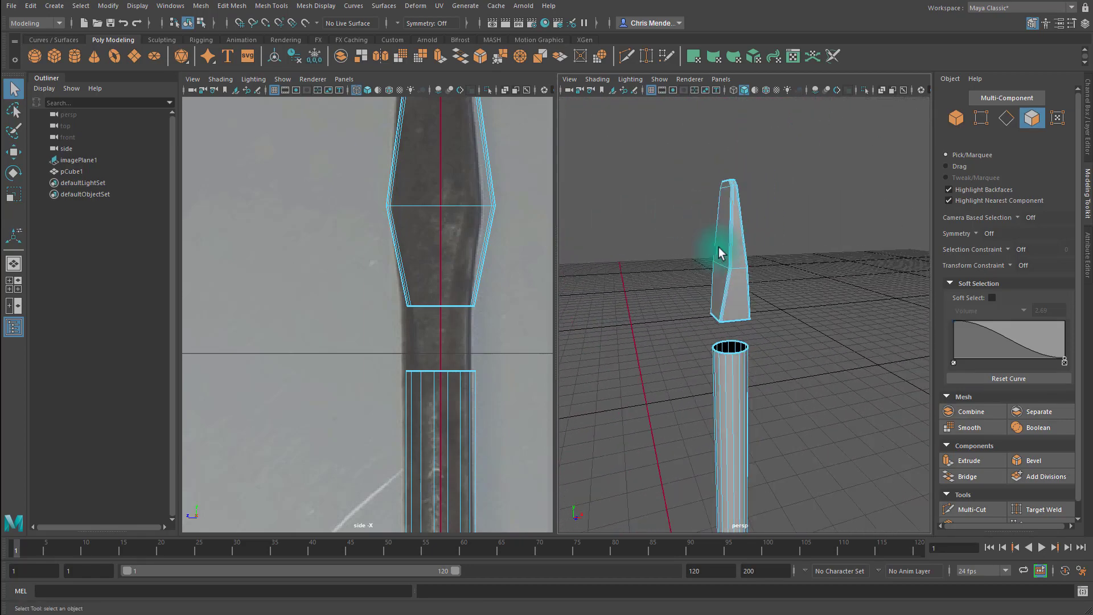
scroll(720, 249, "up", 5)
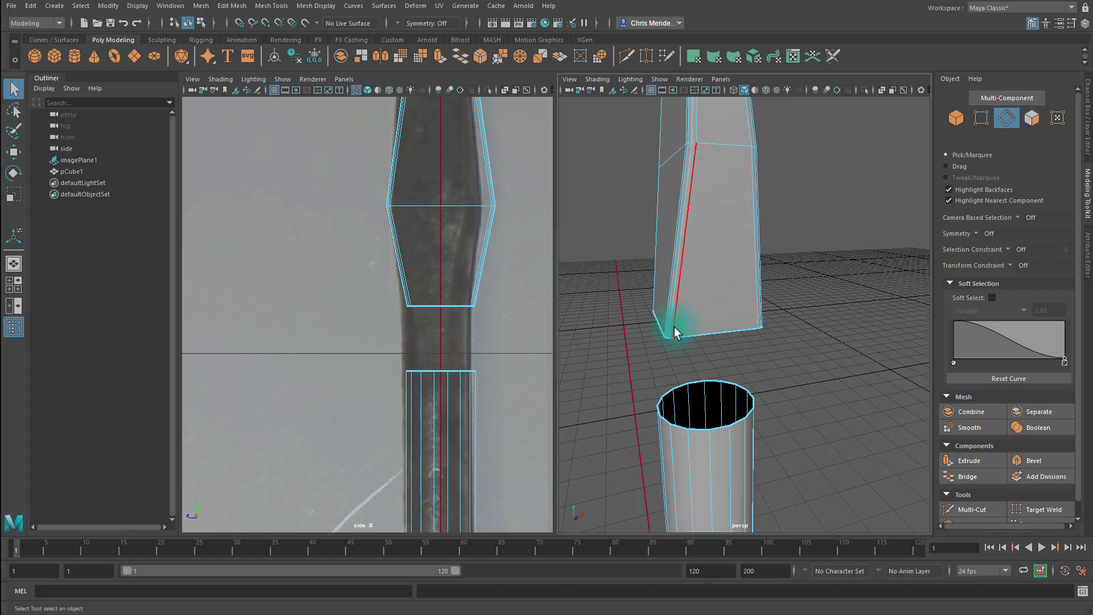
right_click_drag(678, 329, 652, 329)
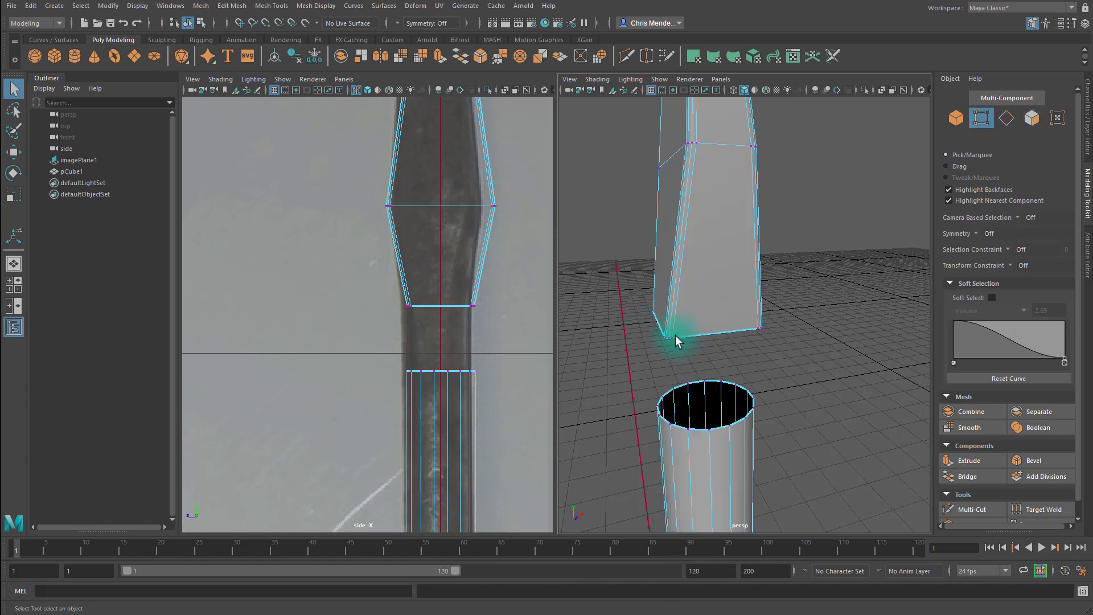
left_click(676, 335)
left_click_drag(757, 332, 754, 303, "alt")
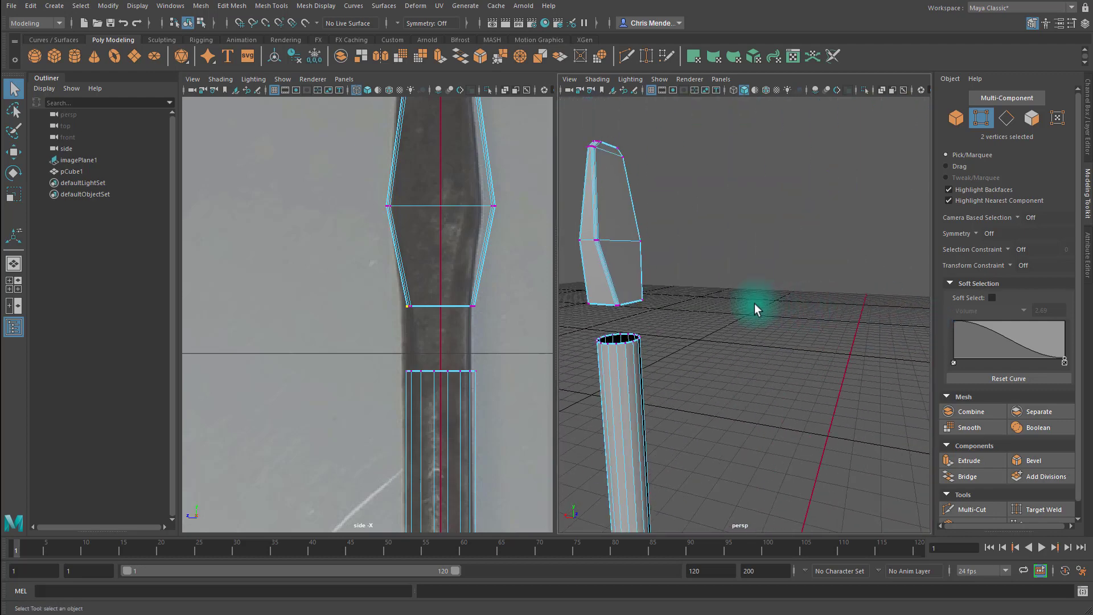
mouse_move(754, 303)
right_mouse_down("alt")
mouse_move(732, 305)
mouse_move(776, 303)
mouse_move(763, 301)
right_mouse_up("alt")
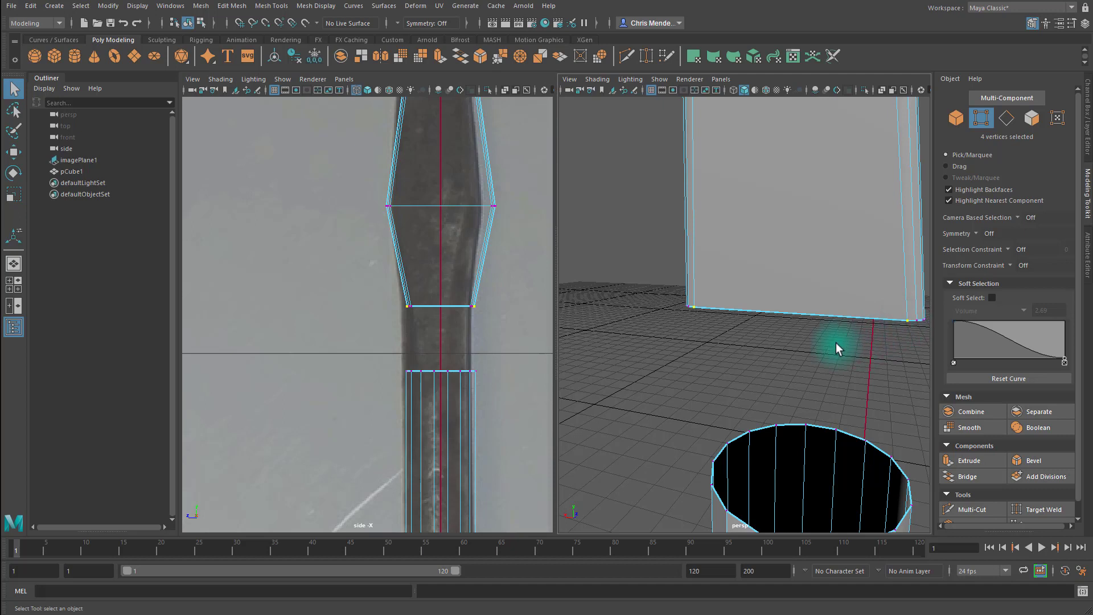
key("r")
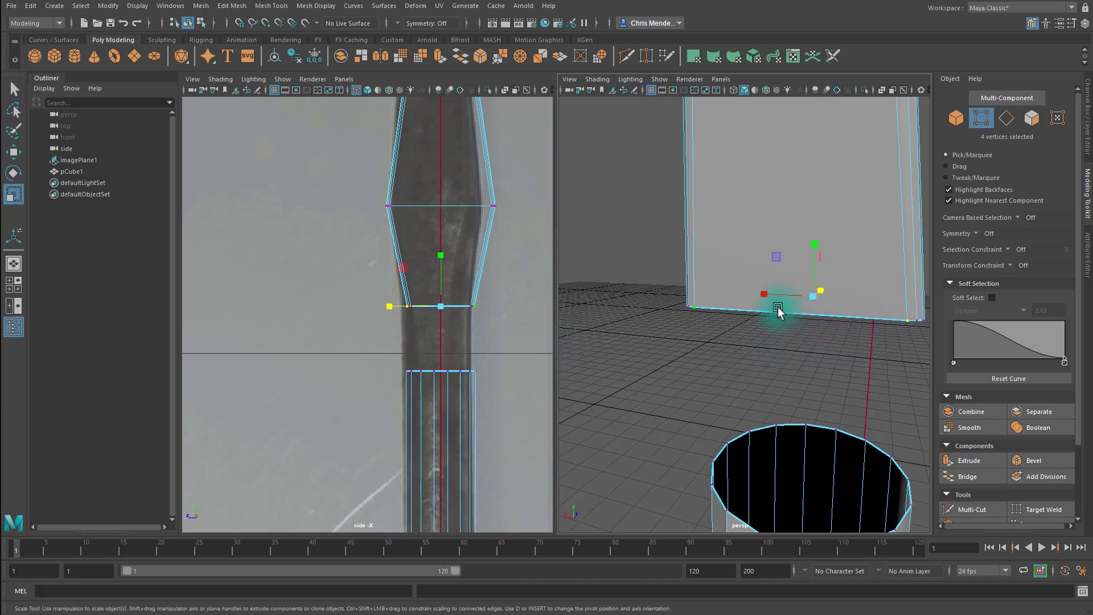
left_click_drag(764, 295, 792, 298)
- Scale the next four vertices toward the corners of the tip's lower rim inward along X to about 0.76
left_click(917, 319)
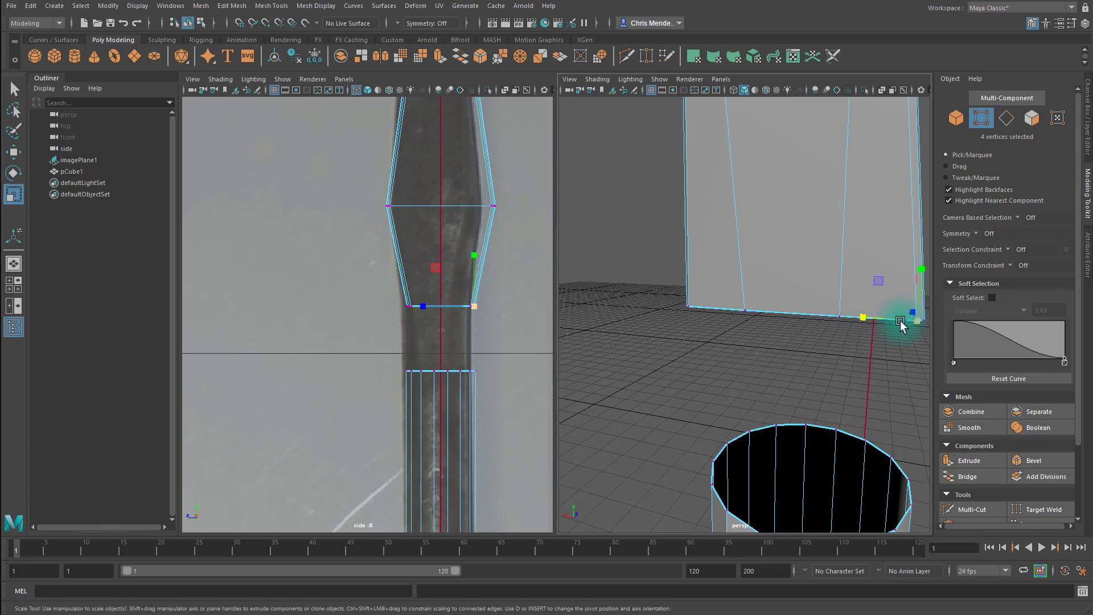
left_click(690, 309, "shift")
mouse_move(748, 345)
right_mouse_down("alt")
mouse_move(727, 342)
mouse_move(786, 345)
mouse_move(703, 339)
mouse_move(747, 347)
right_mouse_up("alt")
scroll(748, 347, "down", 5)
scroll(746, 299, "up", 5)
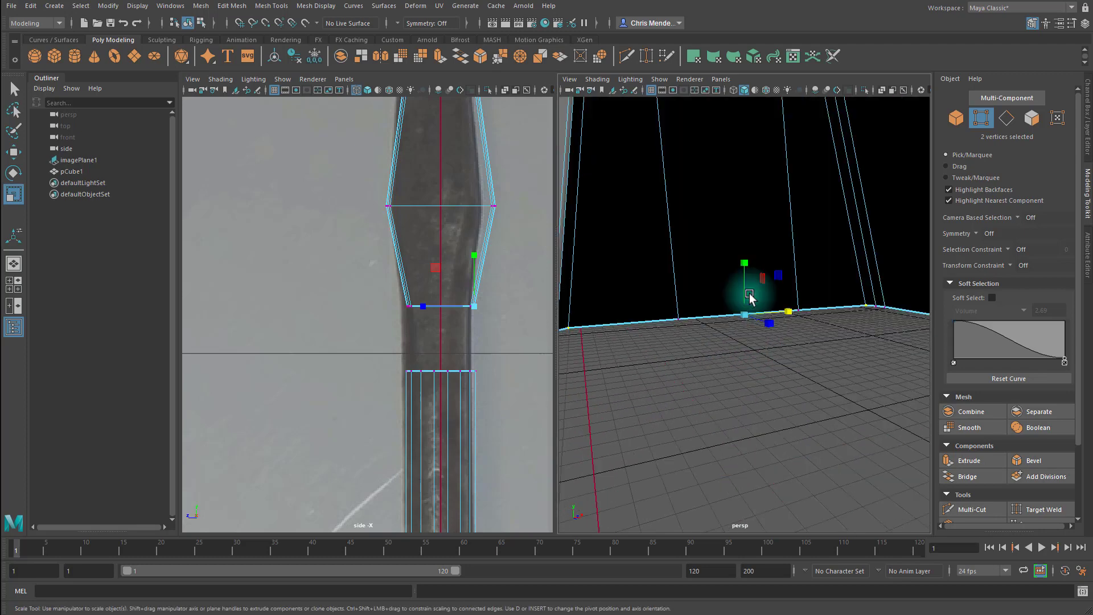
right_click_drag(805, 305, 796, 307, "alt")
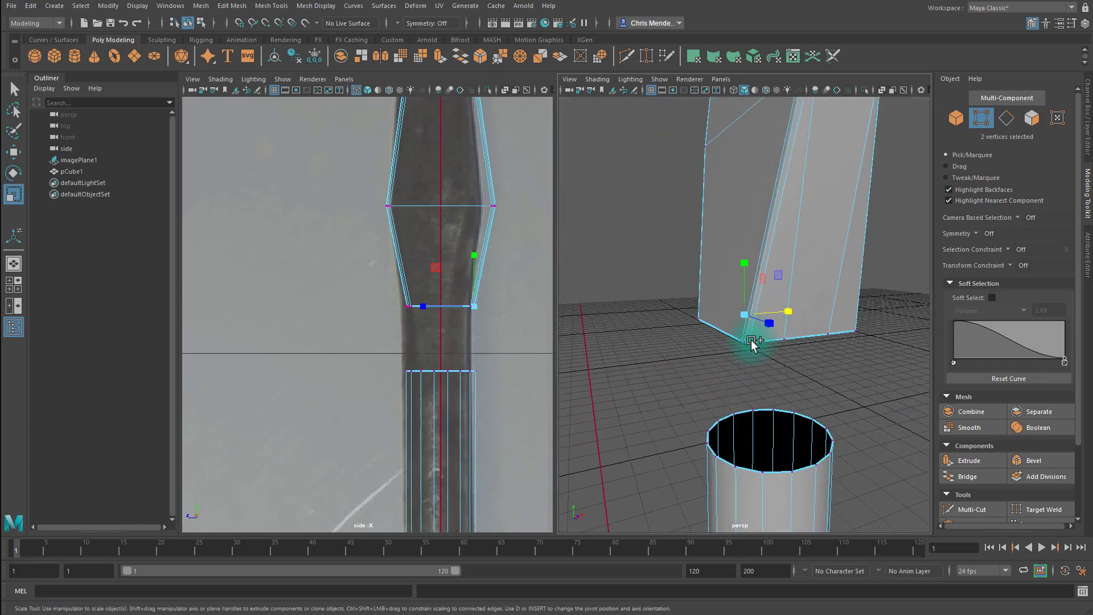
left_click_drag(852, 337, 793, 334, "alt")
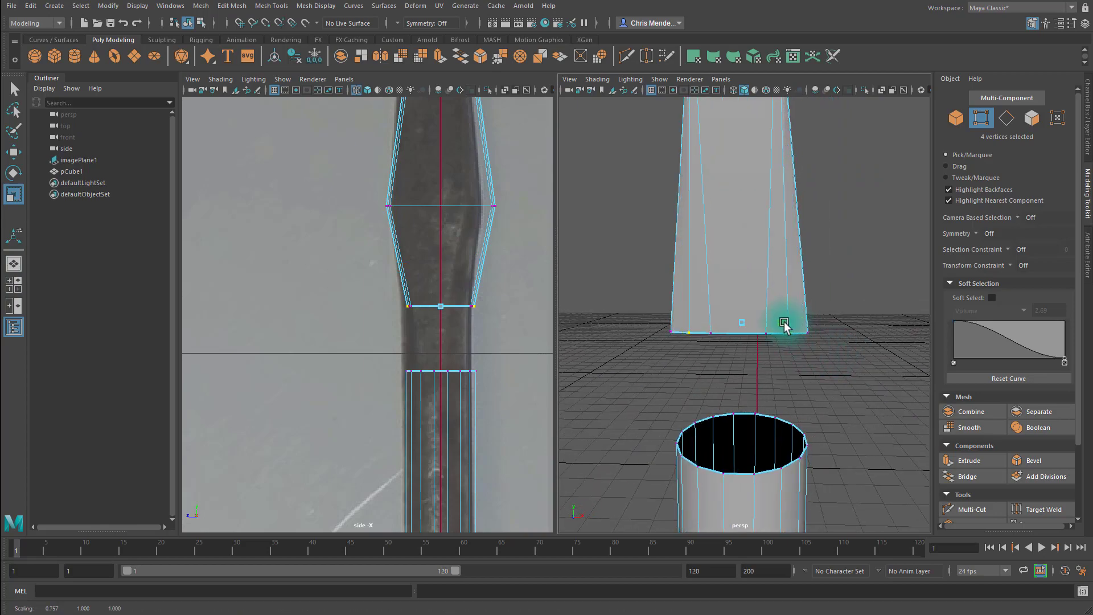
- Spread the bevel vertices along the broad sides of the tip's lower rim by scaling them inward along the blade's width
key("w")
left_click_drag(835, 319, 667, 302, "alt")
left_click(661, 295)
left_click_drag(761, 324, 861, 332, "alt")
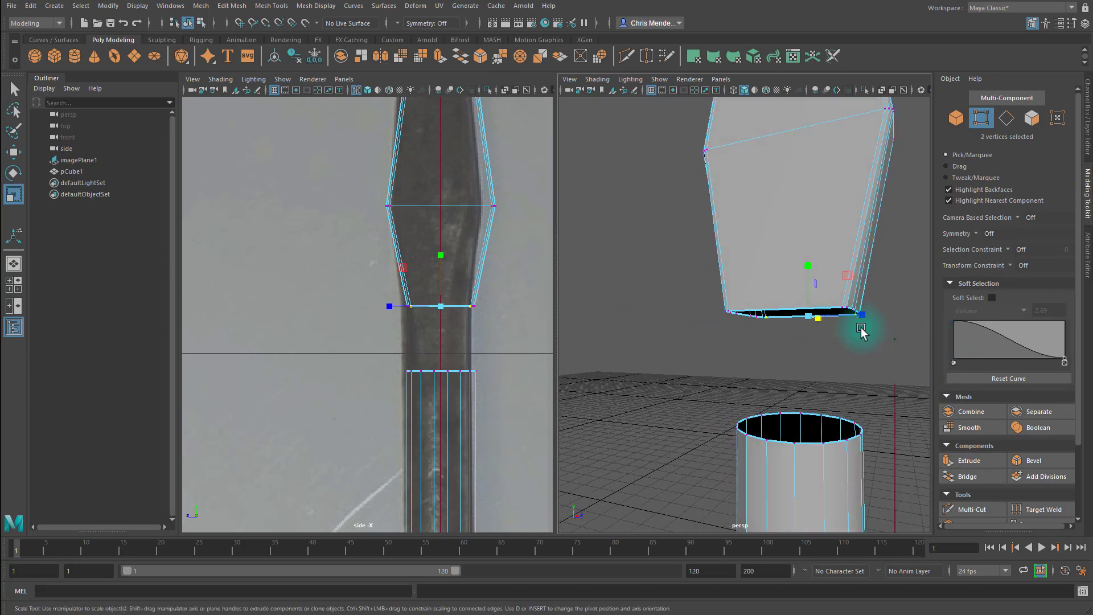
left_click(733, 311, "shift")
left_click_drag(733, 310, 831, 312, "alt")
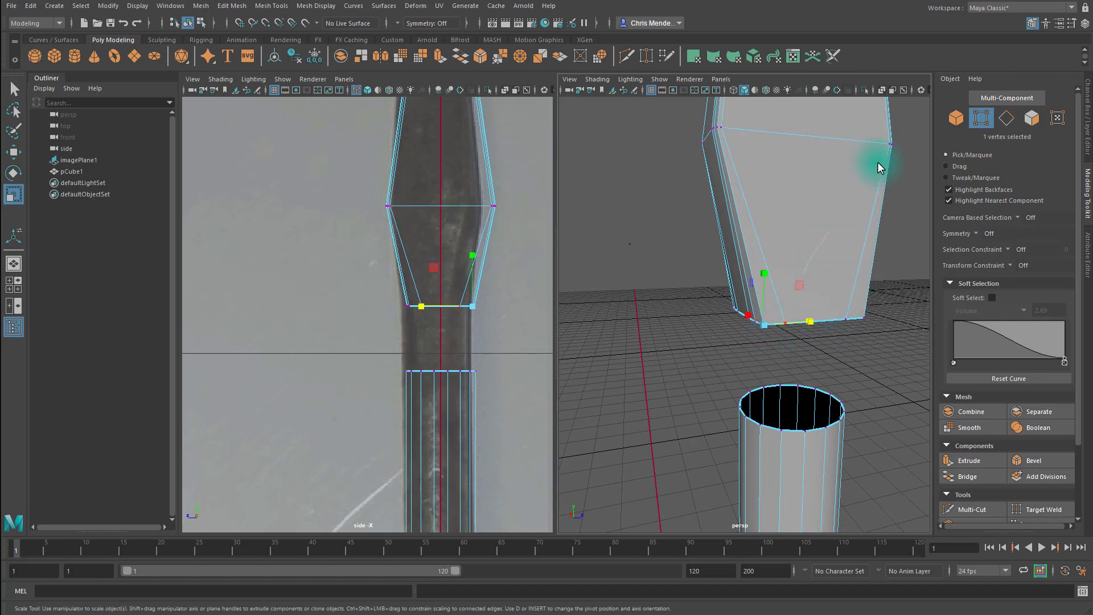
- Bridge the tip's lower border edges to the shaft's upper border edges with 0 divisions and a Linear curve type
key("F8")
double_click(798, 319)
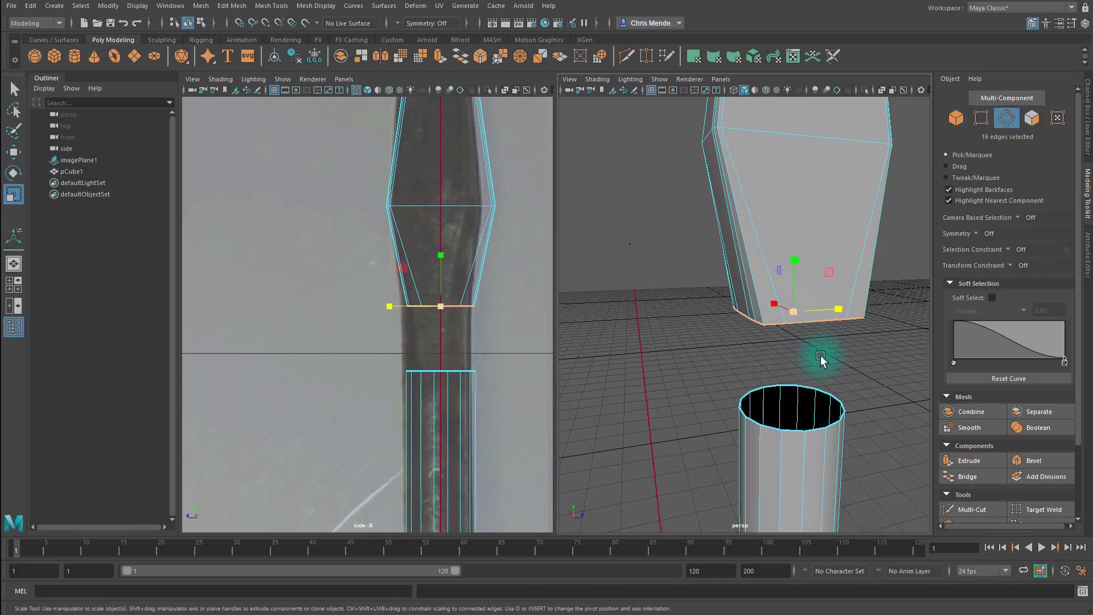
mouse_move(825, 359)
left_mouse_down("alt")
mouse_move(818, 317)
mouse_move(795, 296)
mouse_move(832, 357)
left_mouse_up("alt")
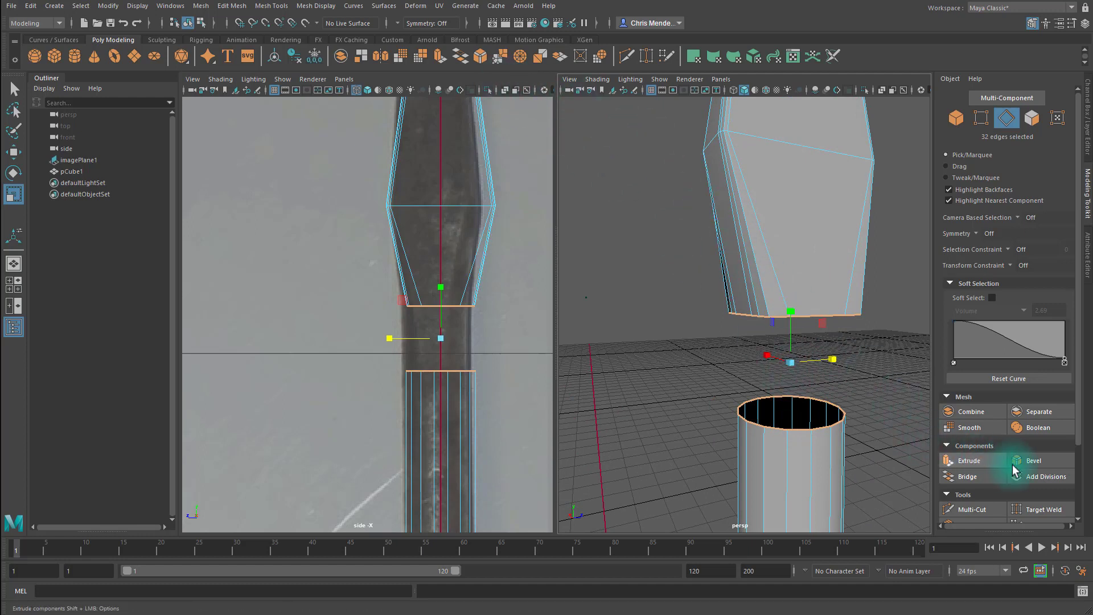
scroll(1020, 437, "down", 2)
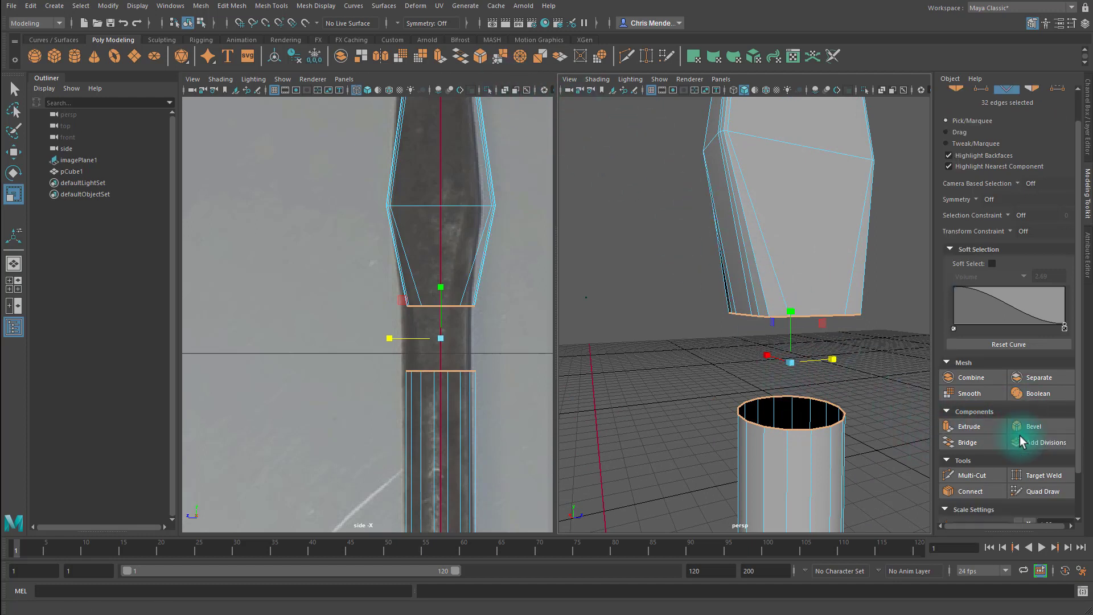
left_click(975, 442)
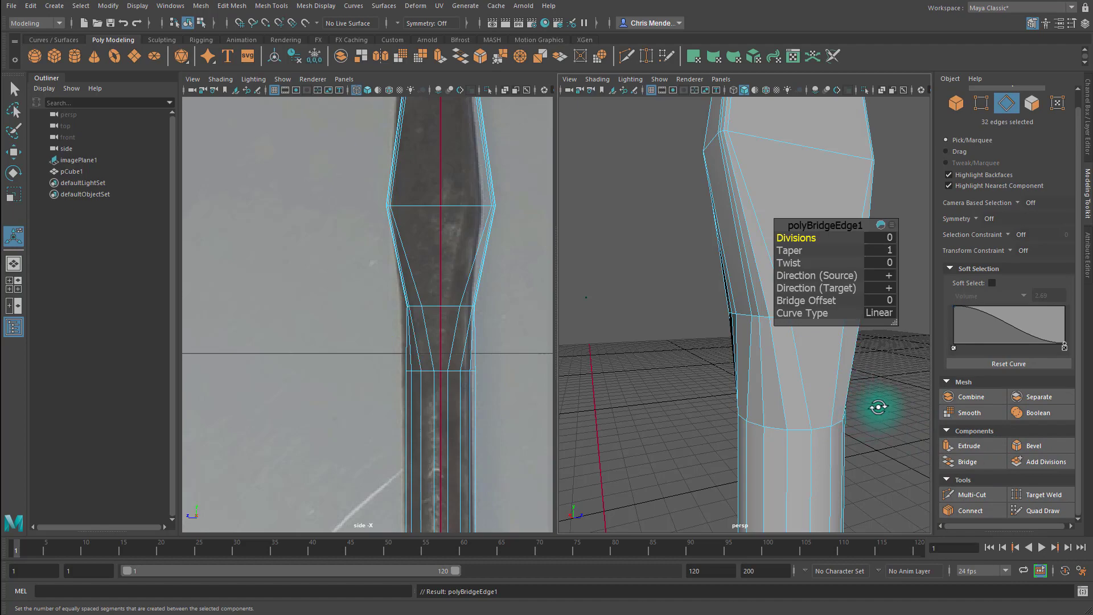
left_click_drag(879, 410, 837, 280, "alt")
left_click_drag(811, 226, 597, 210)
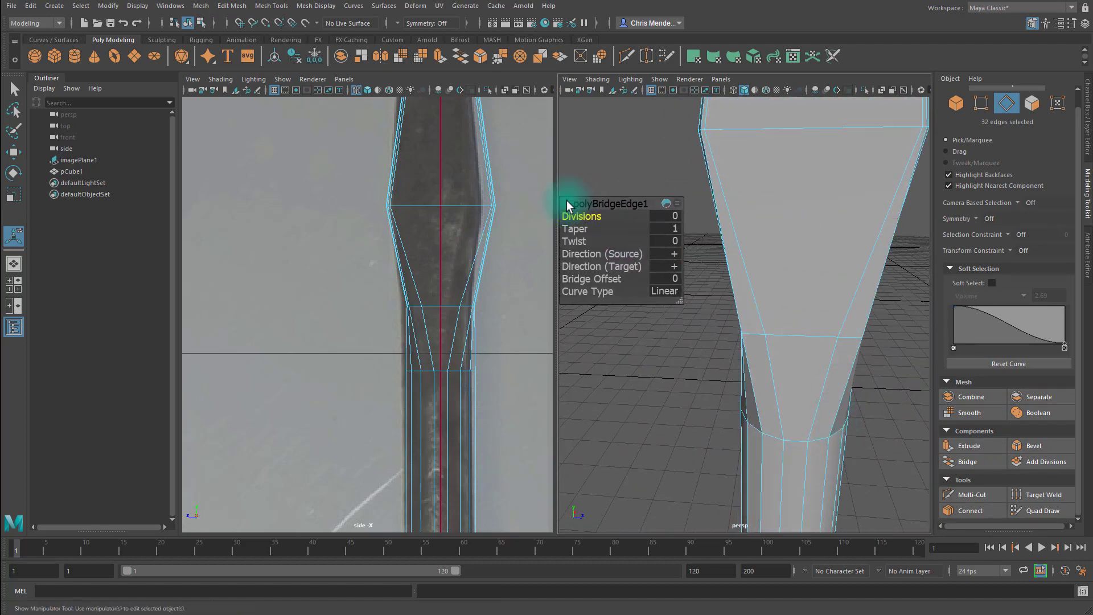
mouse_move(825, 344)
right_mouse_down("alt")
mouse_move(796, 335)
mouse_move(830, 348)
right_mouse_up("alt")
left_click_drag(830, 349, 722, 334, "alt")
right_click_drag(722, 334, 849, 349, "alt")
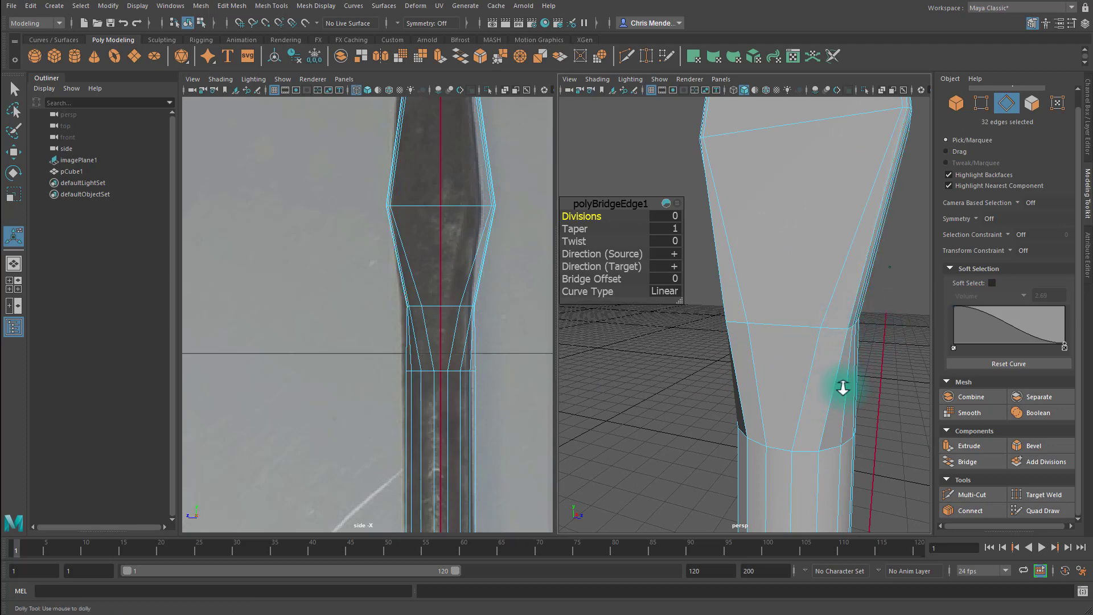
- Preview the joined shaft and tip smoothed in object mode and examine the shape in both views
scroll(840, 389, "down", 5)
left_click(694, 178)
right_click_drag(751, 273, 775, 253)
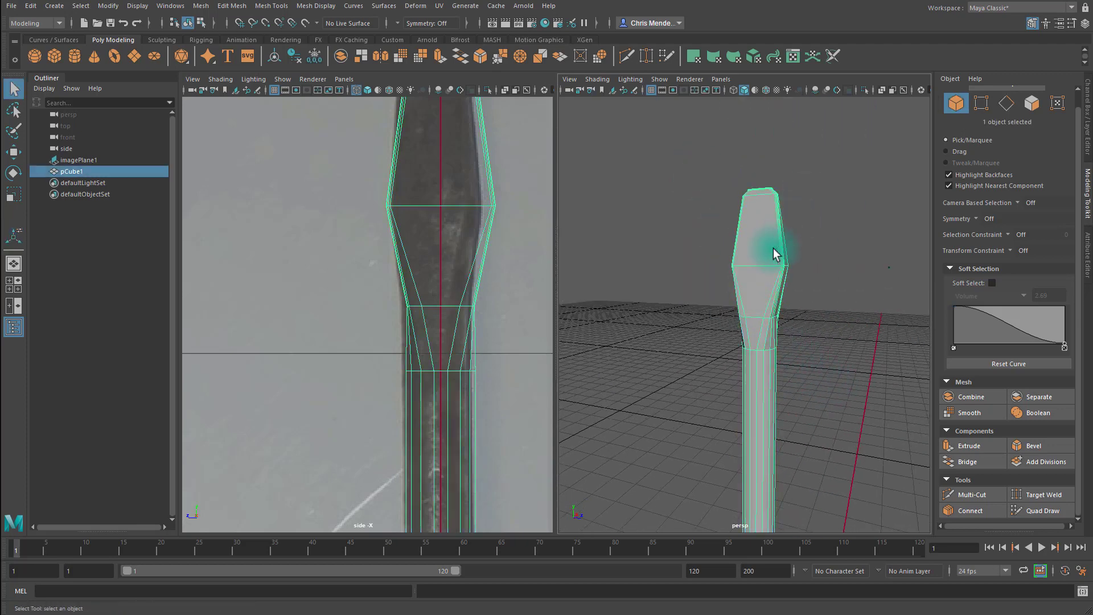
left_click_drag(785, 329, 765, 350, "alt")
key("3")
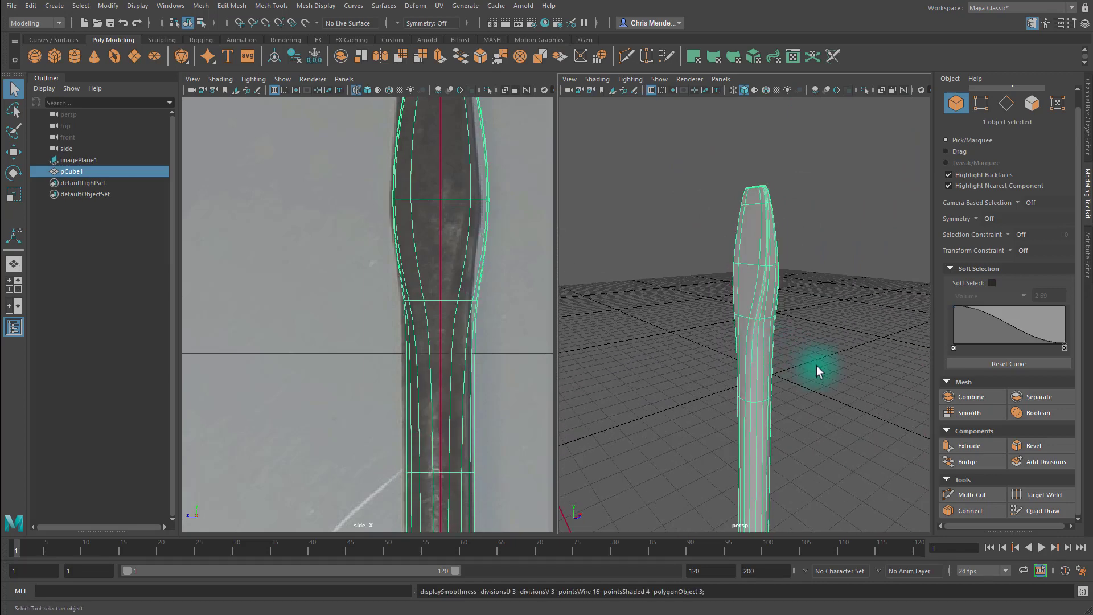
left_click(851, 273)
left_click_drag(837, 371, 894, 362, "alt")
scroll(505, 251, "down", 4)
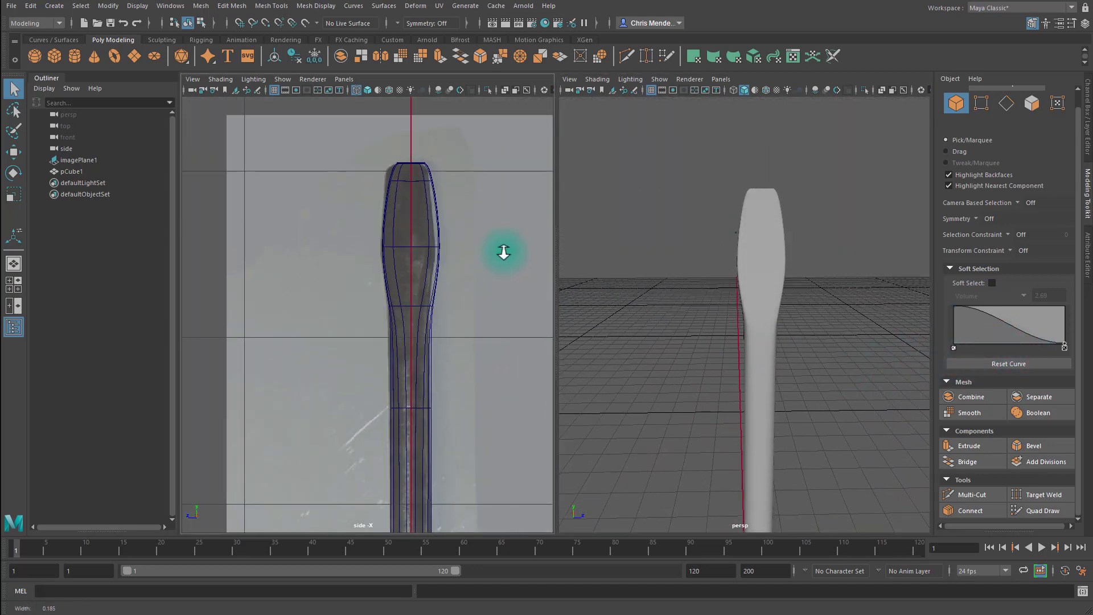
- Compare the tip's smoothed and unsmoothed outlines with the reference image, with its vertices shown
left_click(762, 196)
mouse_move(761, 202)
right_mouse_down()
mouse_move(735, 191)
mouse_move(765, 205)
right_mouse_up()
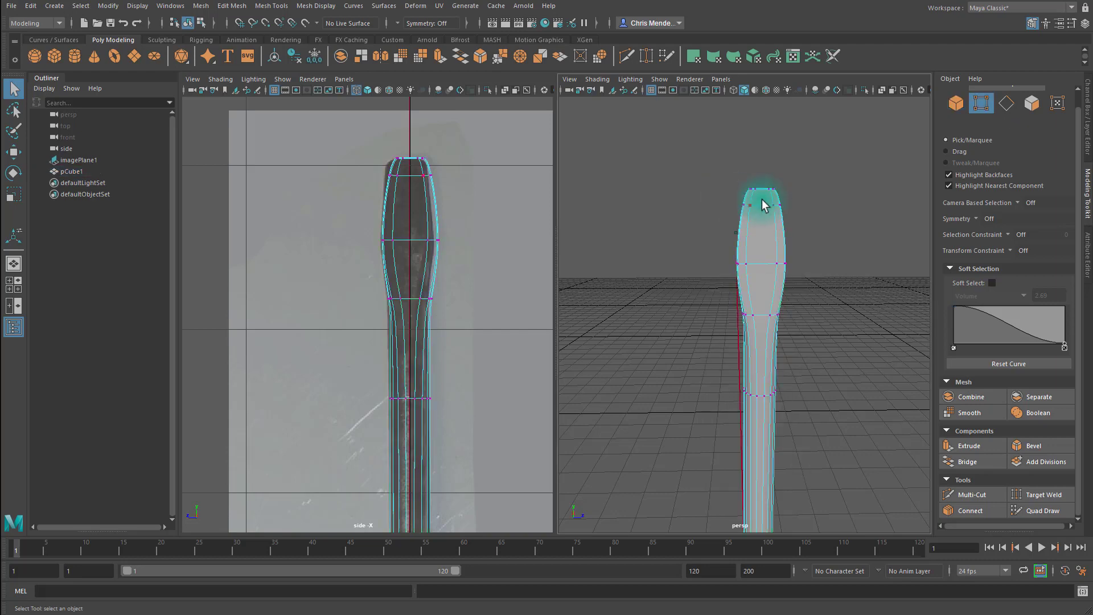
key("1")
middle_click_drag(779, 199, 761, 200, "alt")
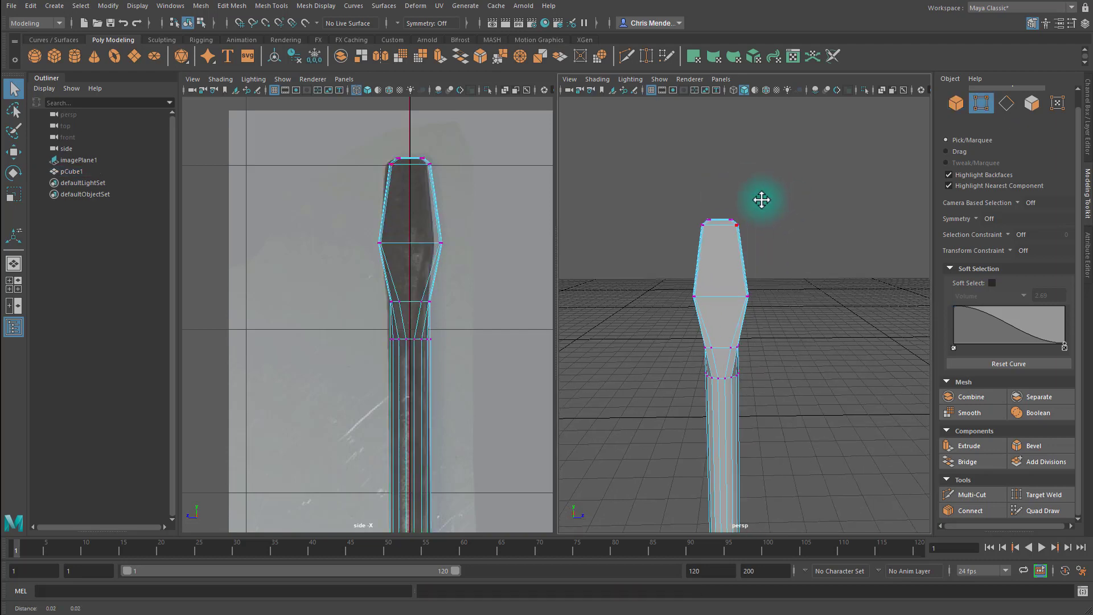
right_click_drag(684, 212, 672, 150, "alt")
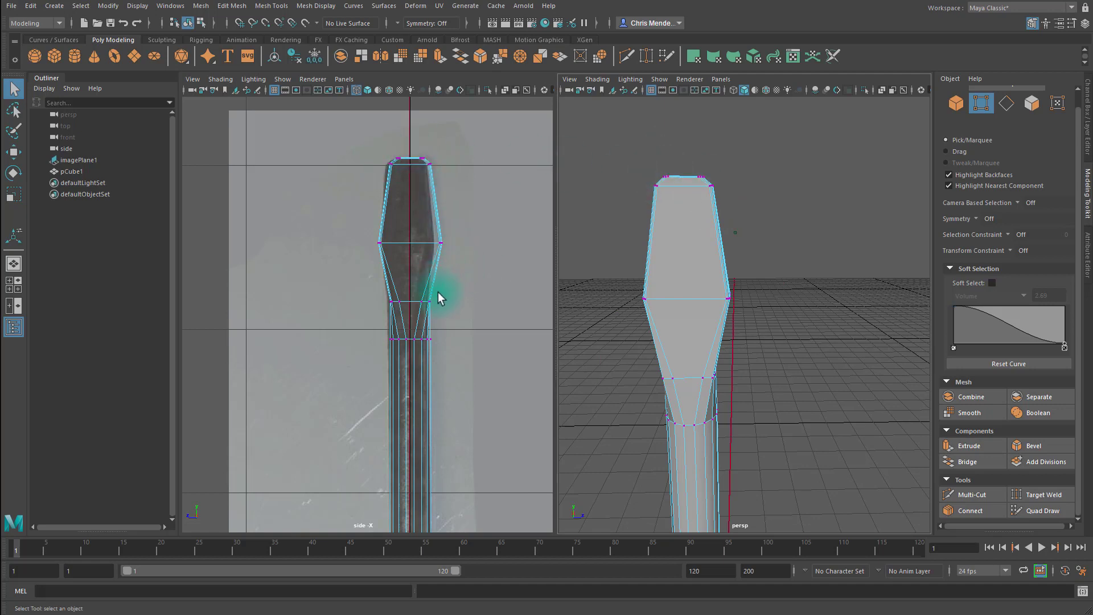
key("3")
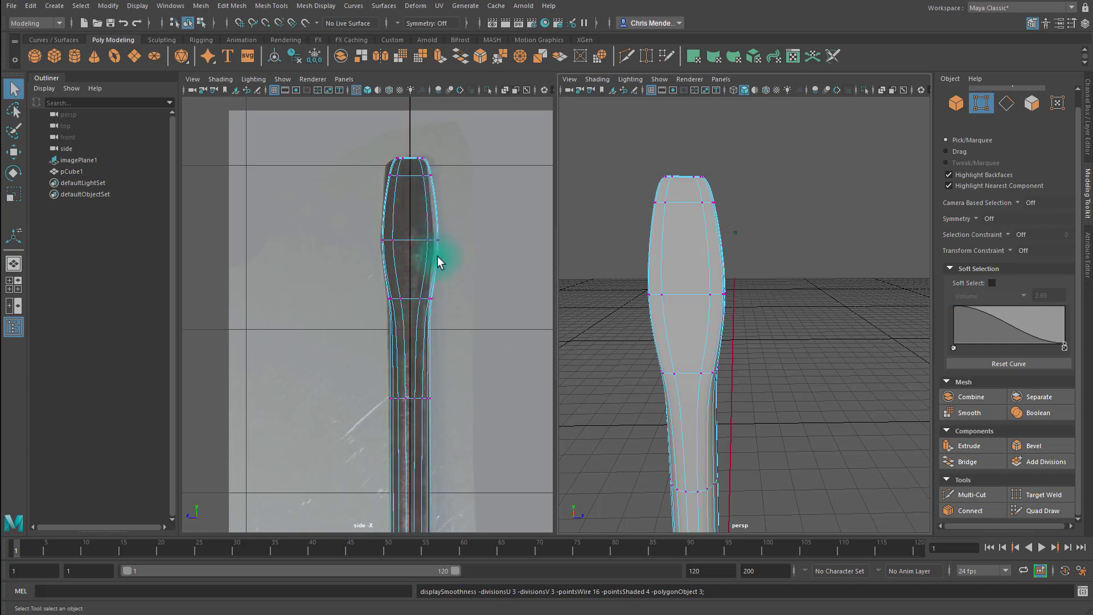
key("1")
- Bevel the edge loop around the tip's widest section with a Fraction of 0.048 and 1 segment
left_click(698, 305)
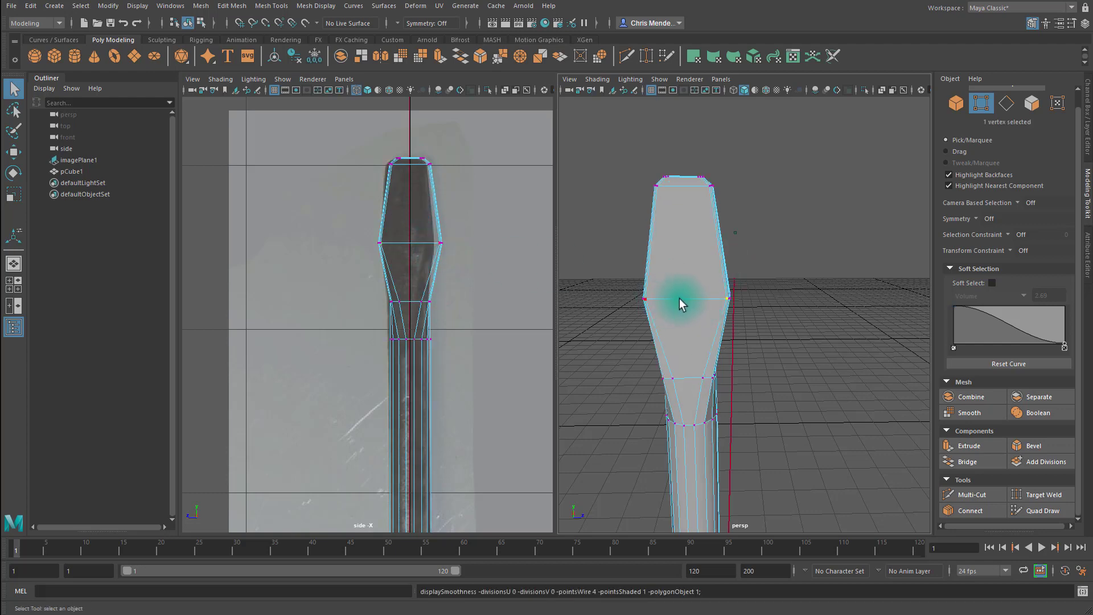
left_click_drag(715, 330, 678, 262, "alt")
key("F10")
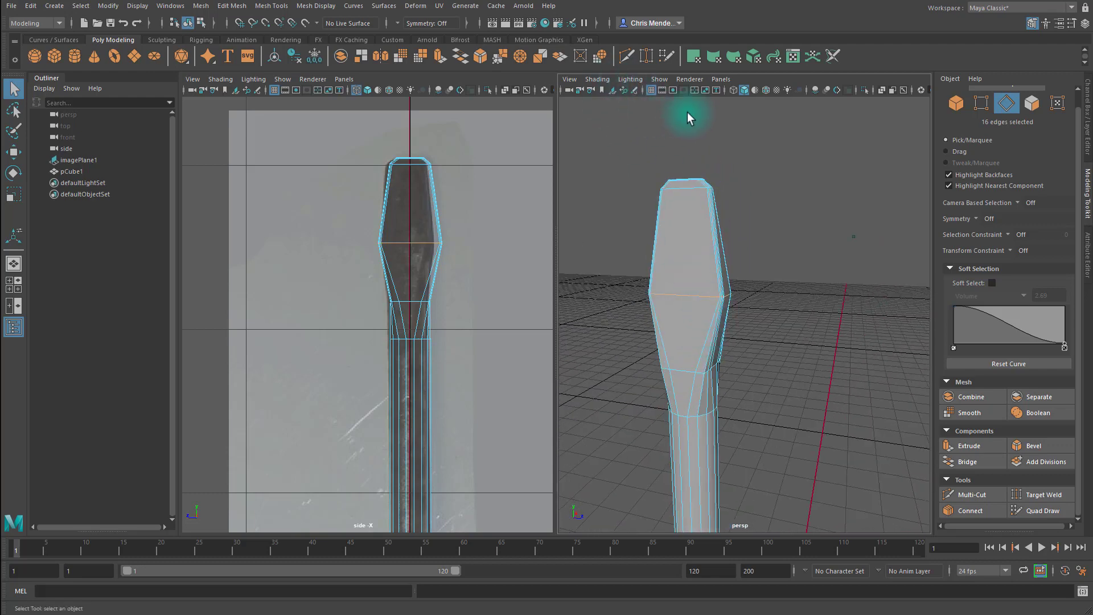
left_click(485, 62)
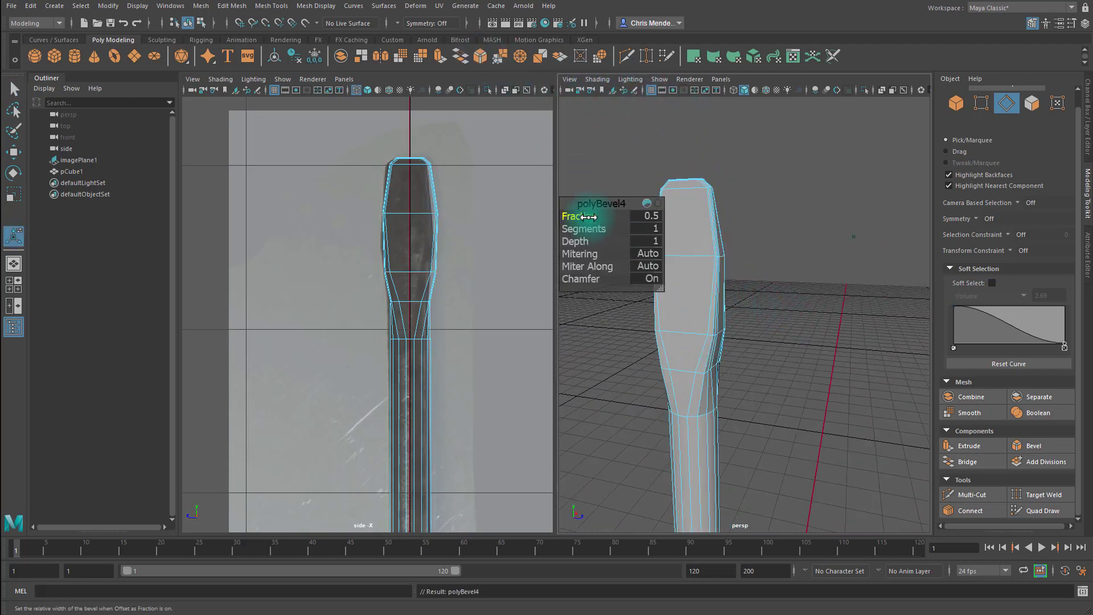
left_click_drag(590, 216, 334, 203)
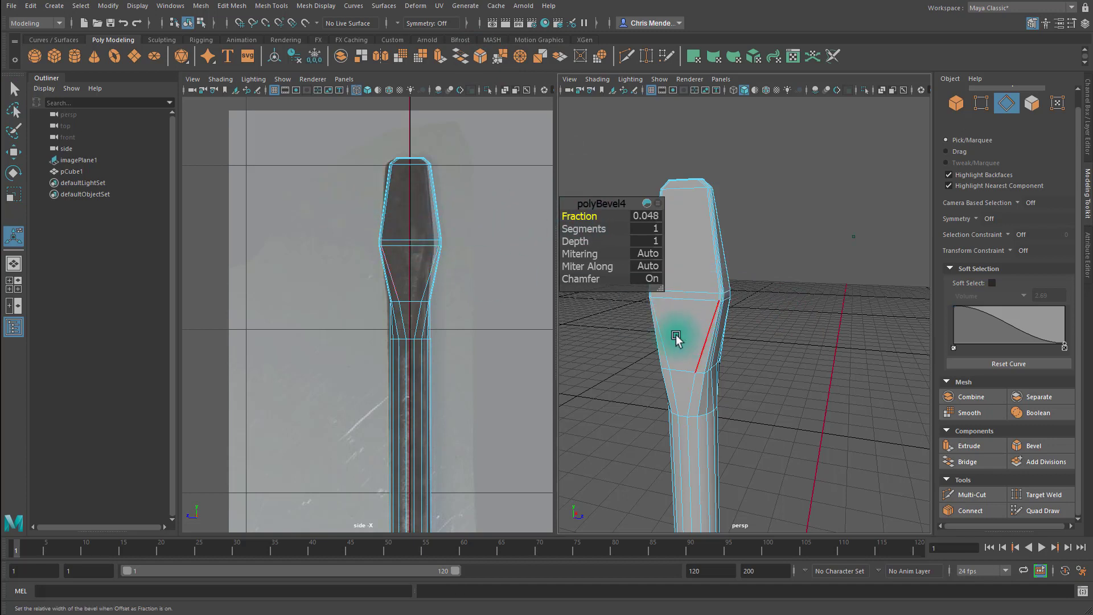
- Preview the bevelled tip smoothed in object mode and check its widest section against the reference image
right_click_drag(671, 334, 780, 308)
key("3")
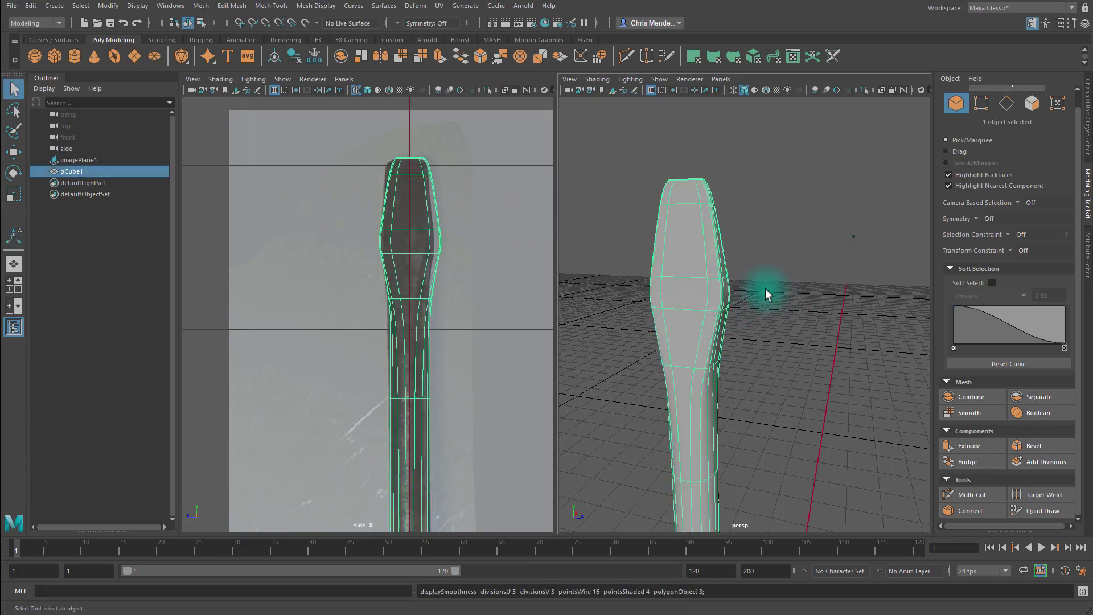
left_click(822, 266)
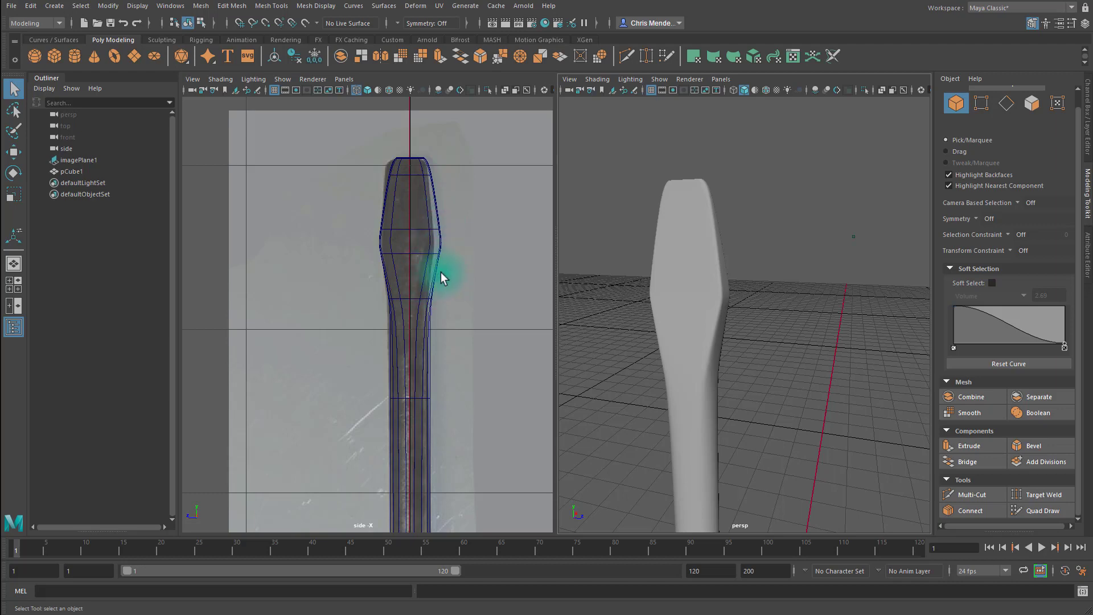
left_click_drag(726, 281, 697, 233, "alt")
left_click(710, 367)
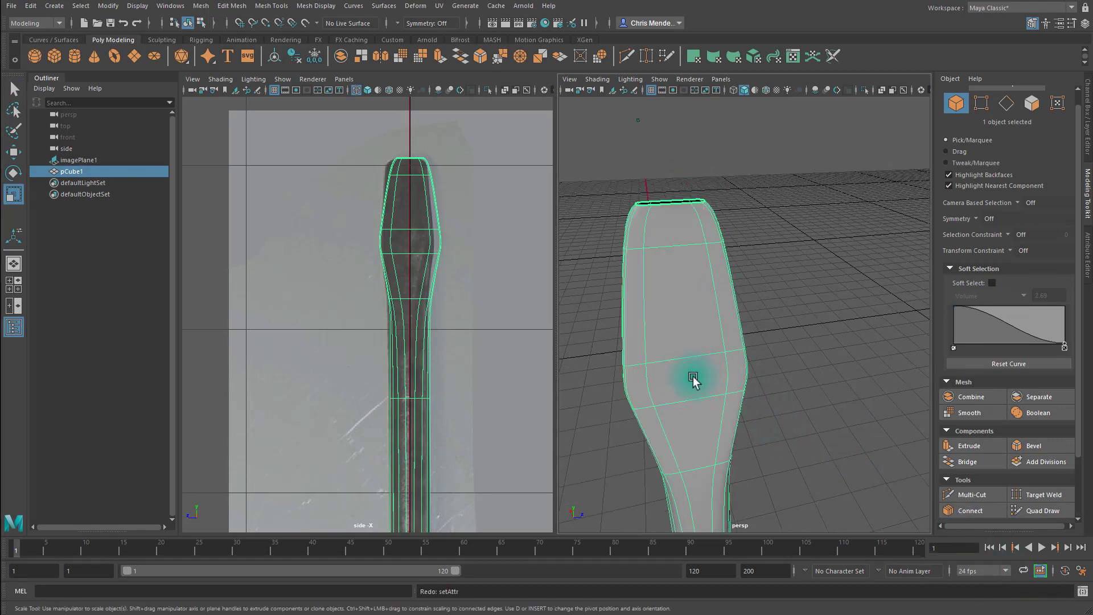
- Switch the tip repeatedly between smoothed and unsmoothed display to examine how its edges hold, ending unsmoothed
key("1")
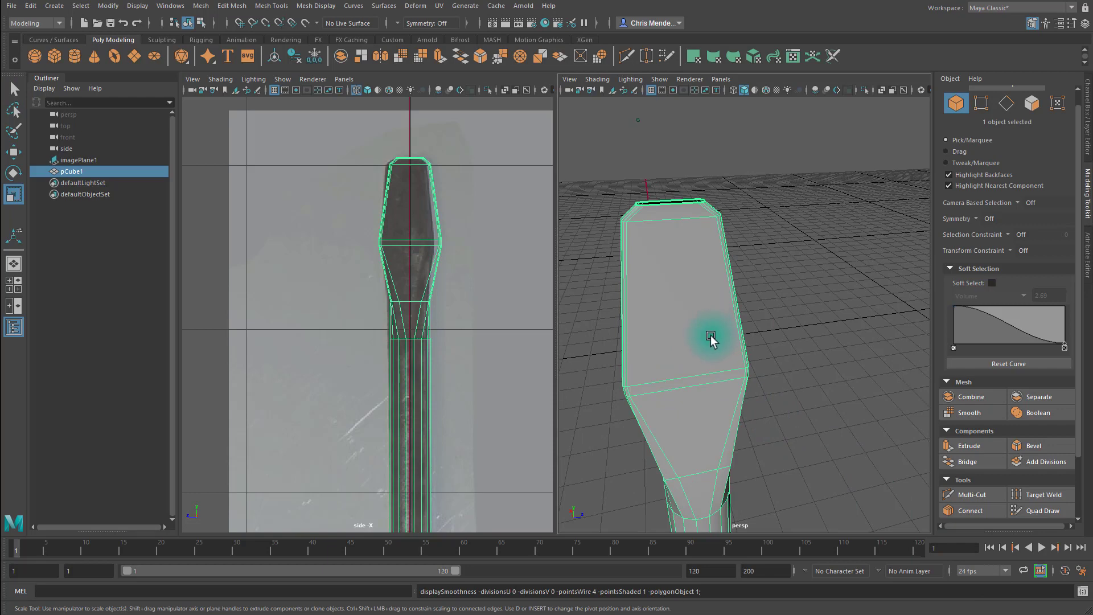
key("3")
key("1")
key("3")
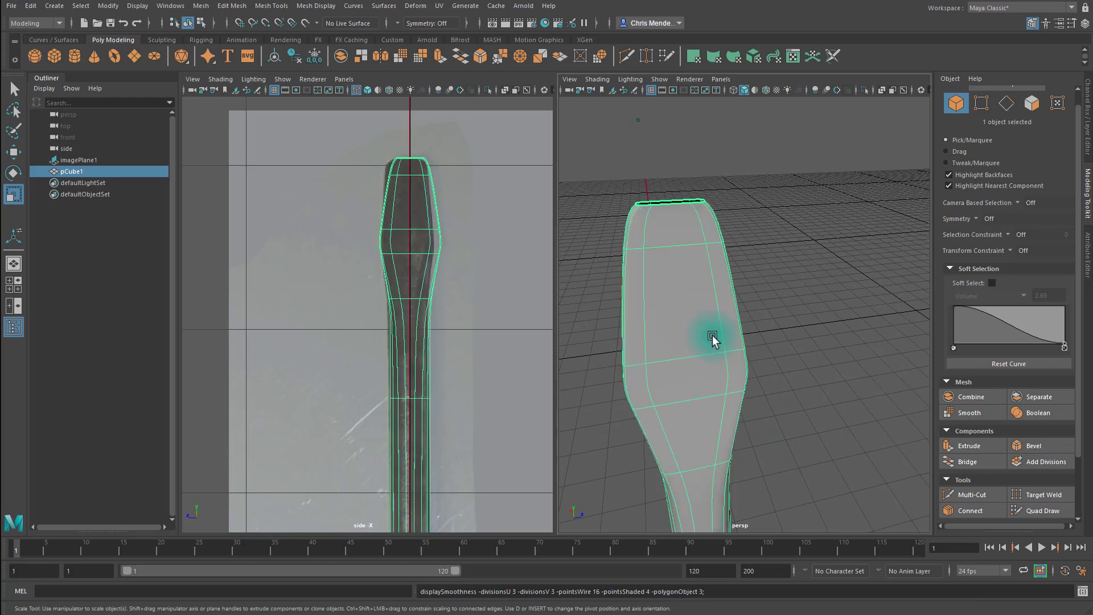
key("1")
key("3")
key("1")
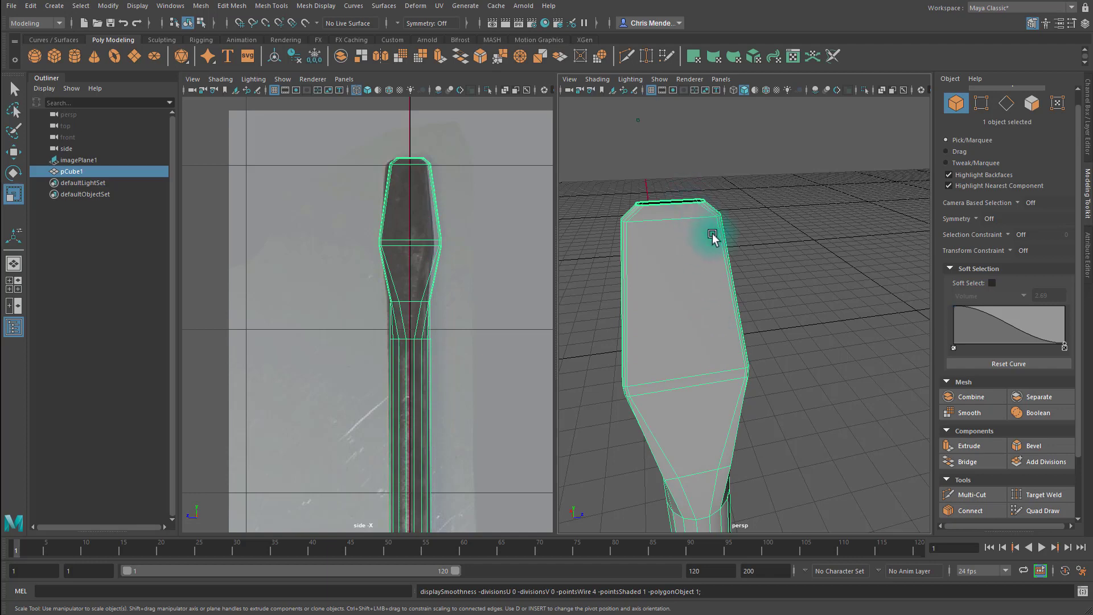
- Widen the open border edge loop at the tip's end, adjust its height, and check its smoothed outline against the reference image
scroll(677, 244, "down", 4)
scroll(728, 237, "up", 8)
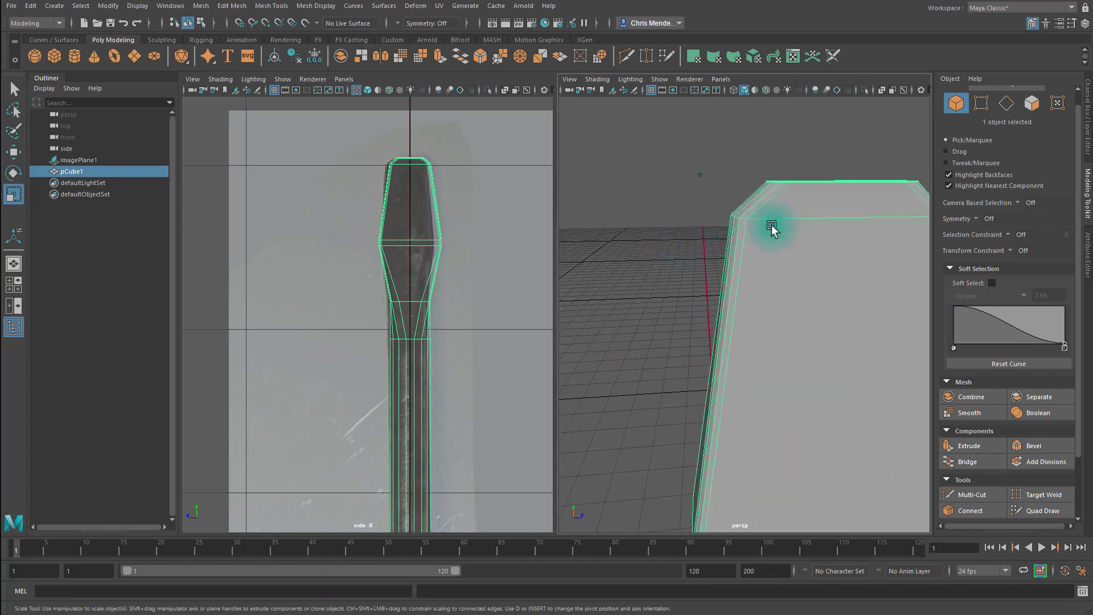
key("F10")
double_click(809, 181)
scroll(820, 267, "down", 5)
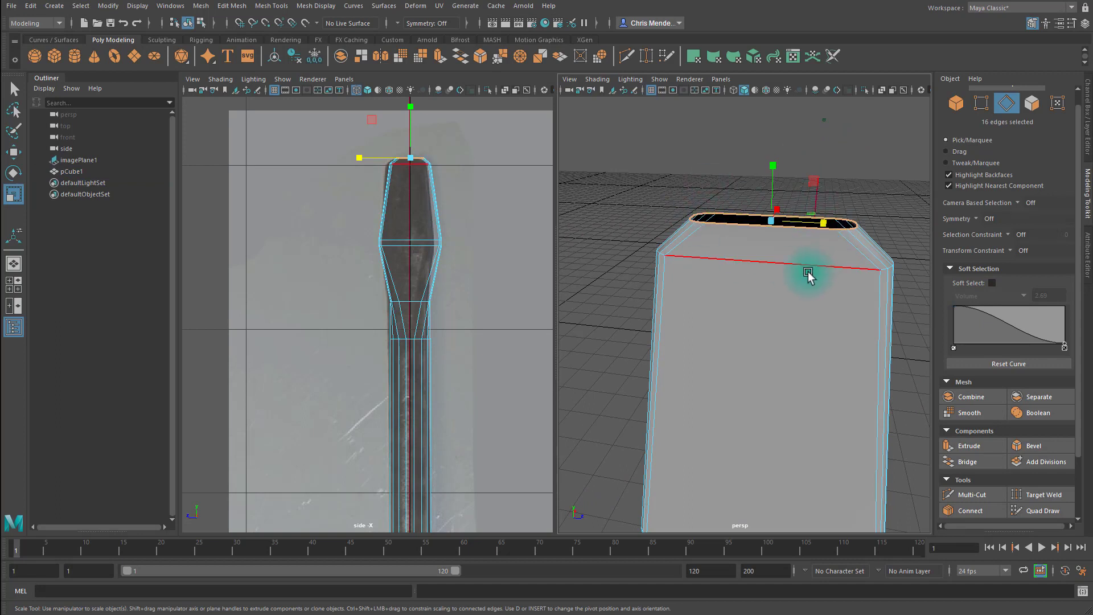
left_click_drag(821, 229, 827, 228)
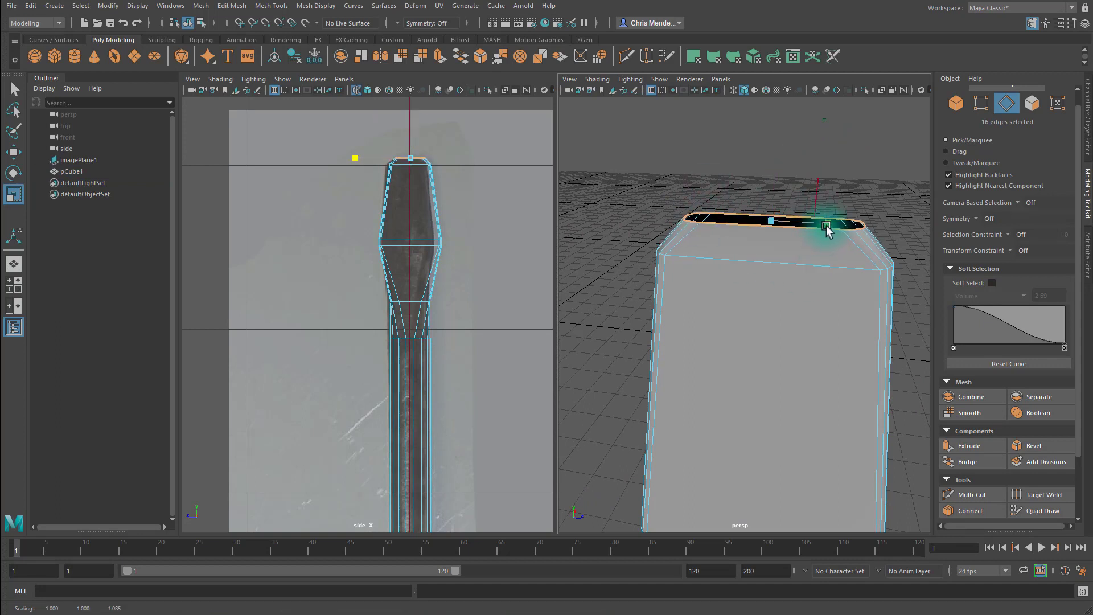
key("w")
left_click_drag(786, 195, 777, 174)
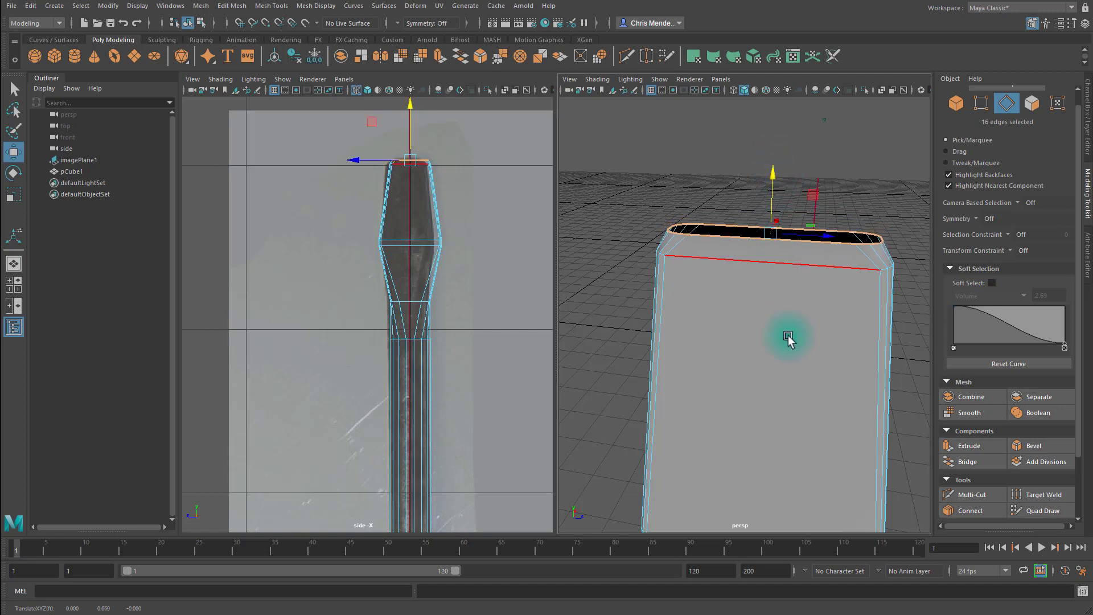
key("3")
right_click_drag(398, 200, 520, 269, "alt")
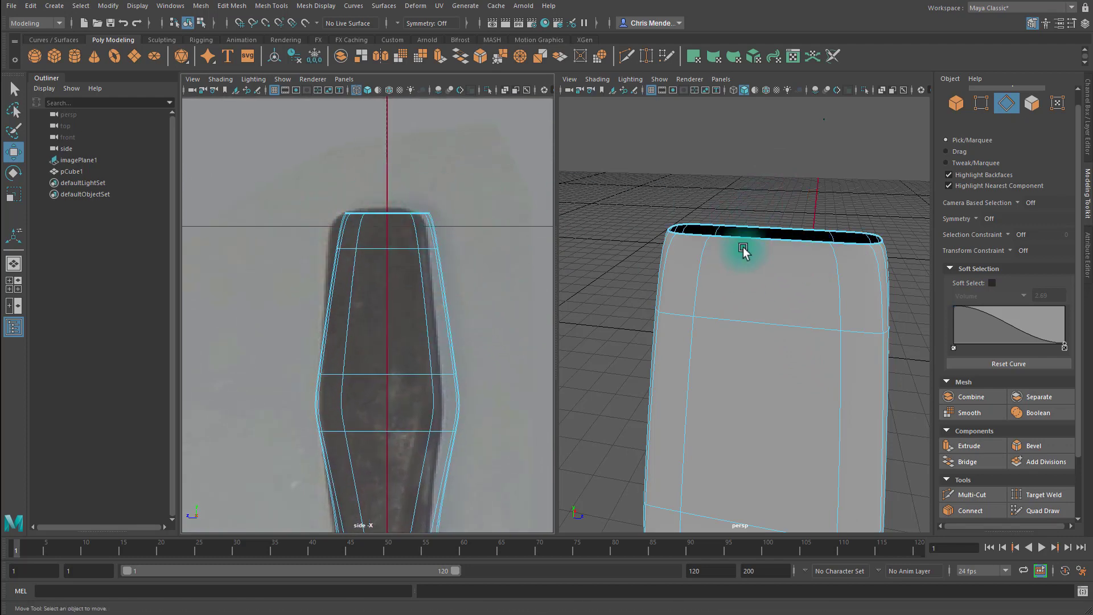
- Bridge the two long opposite border edges across the opening at the tip's end
key("space")
left_click_drag(693, 262, 647, 236, "alt")
scroll(538, 419, "up", 5)
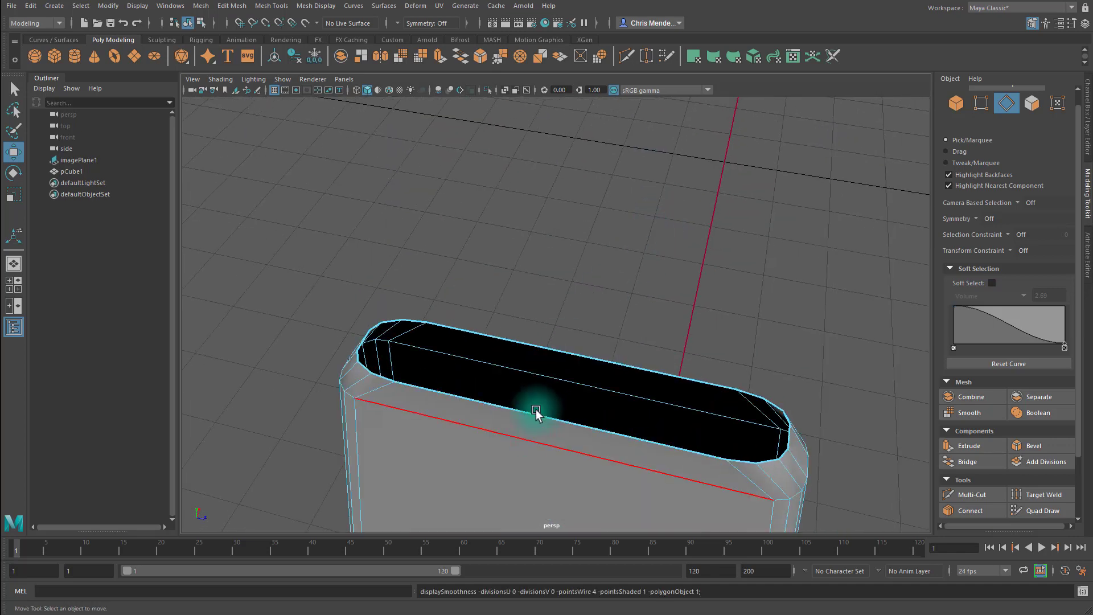
scroll(507, 237, "down", 5)
mouse_move(507, 237)
left_mouse_down("alt")
mouse_move(497, 214)
mouse_move(500, 274)
mouse_move(519, 278)
mouse_move(497, 301)
mouse_move(488, 233)
left_mouse_up("alt")
double_click(498, 264)
left_click(487, 234)
left_click_drag(478, 319, 472, 280, "alt")
left_click(473, 280)
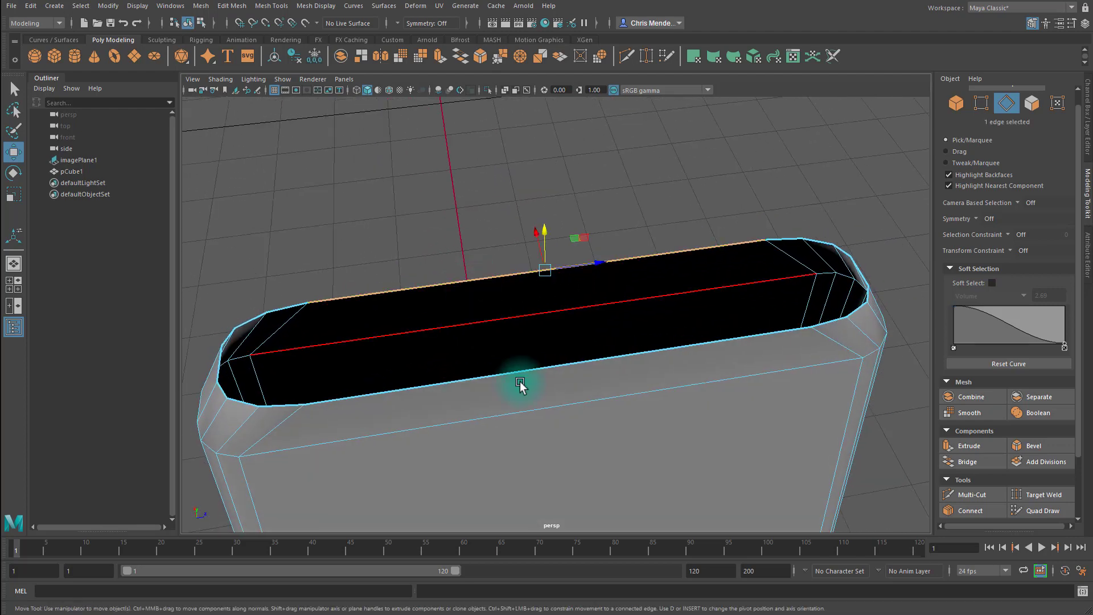
left_click(524, 371, "shift")
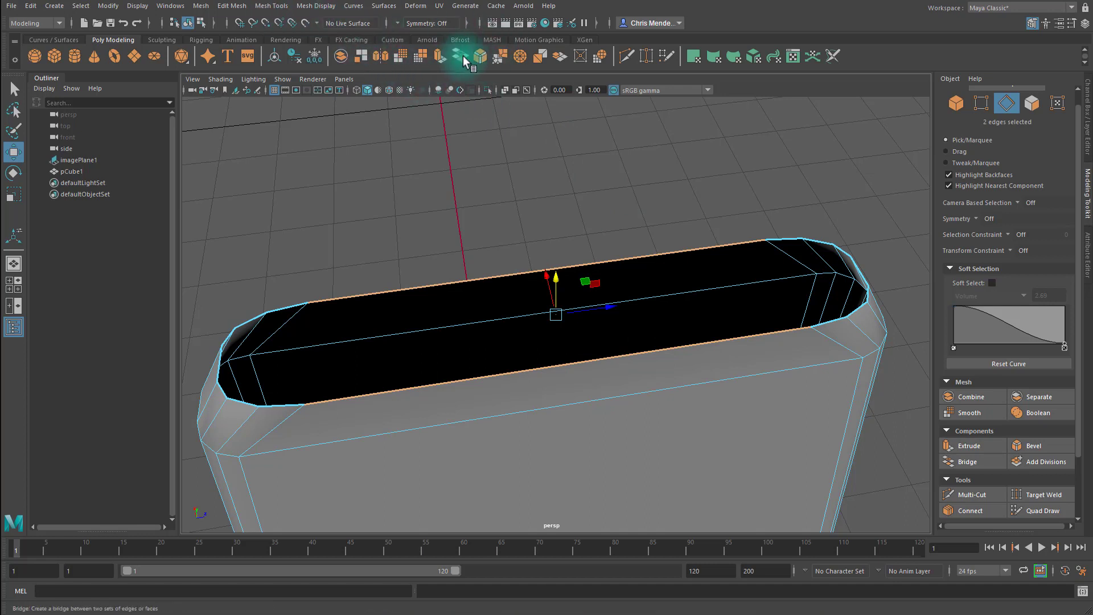
left_click(971, 462)
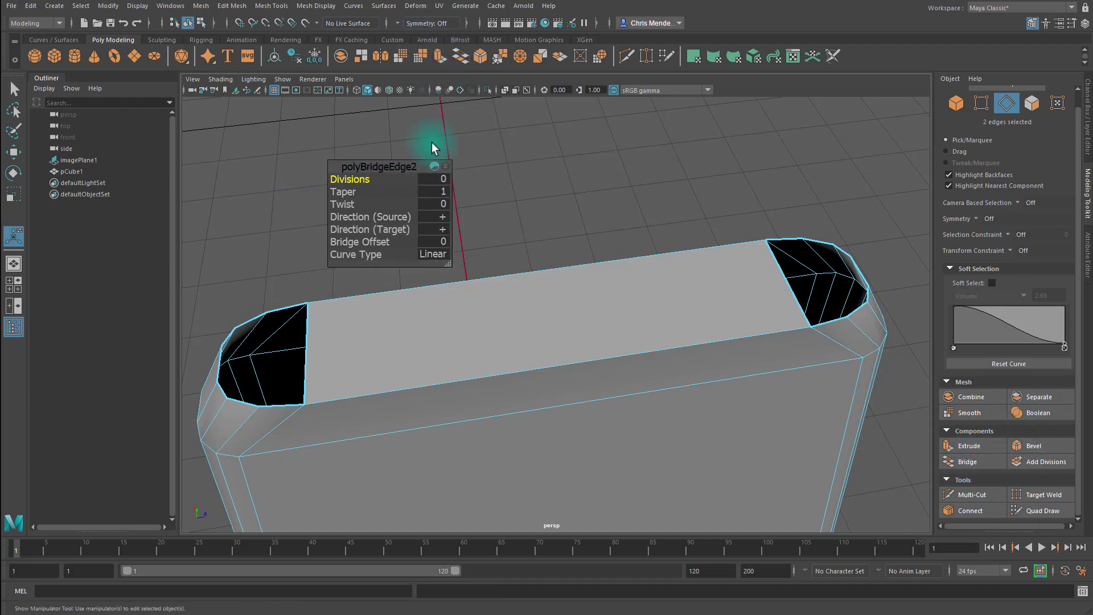
- Close one rounded end of the tip's opening by bridging its facing border edges and filling the remaining hole
left_click_drag(310, 214, 313, 343, "alt")
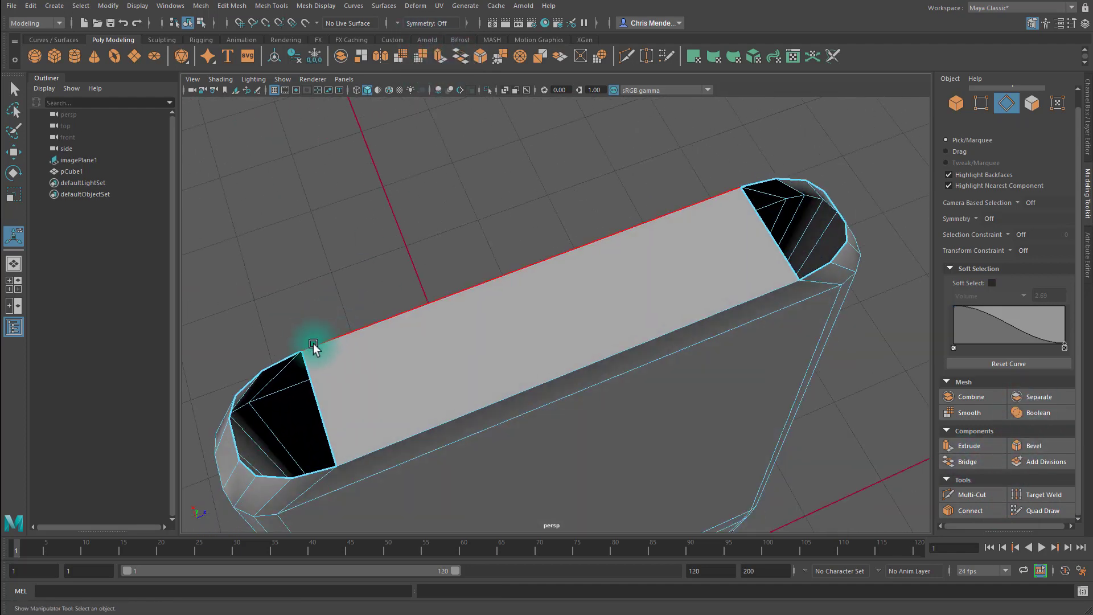
left_click(284, 357)
left_click(313, 474, "shift")
left_click(275, 479, "shift")
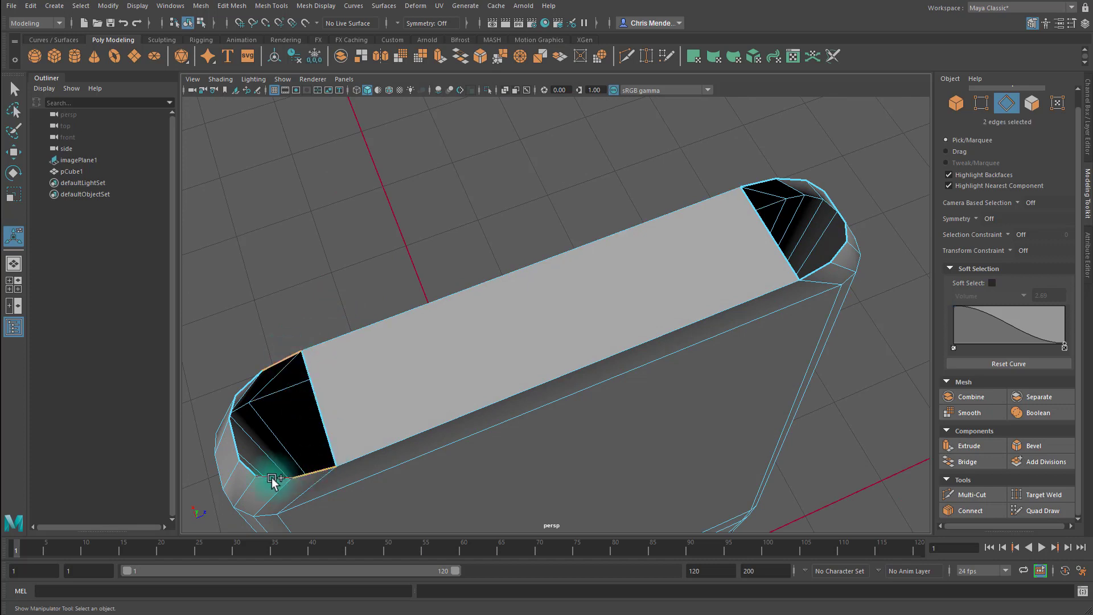
key("g")
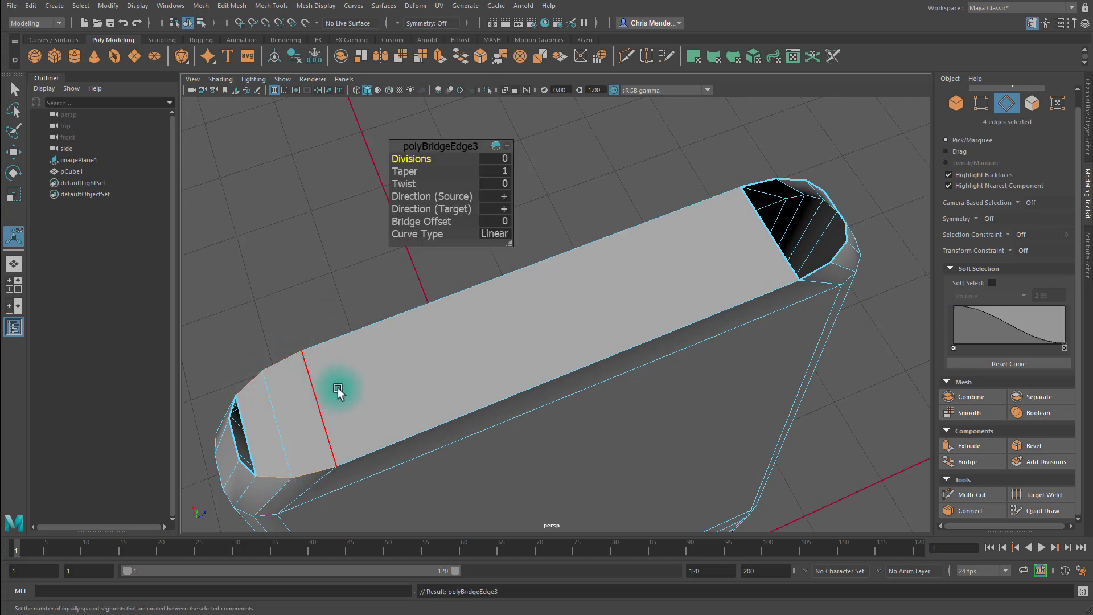
right_click_drag(245, 433, 256, 429, "shift")
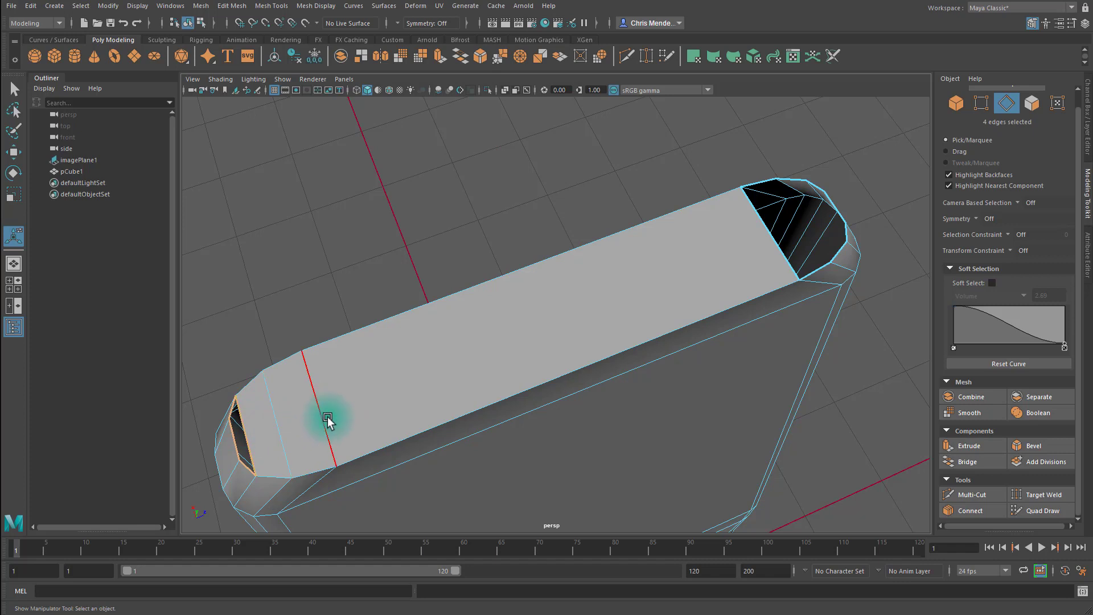
- Close the opposite rounded end of the opening the same way, bridging its facing edges and filling the last gap
left_click(757, 183)
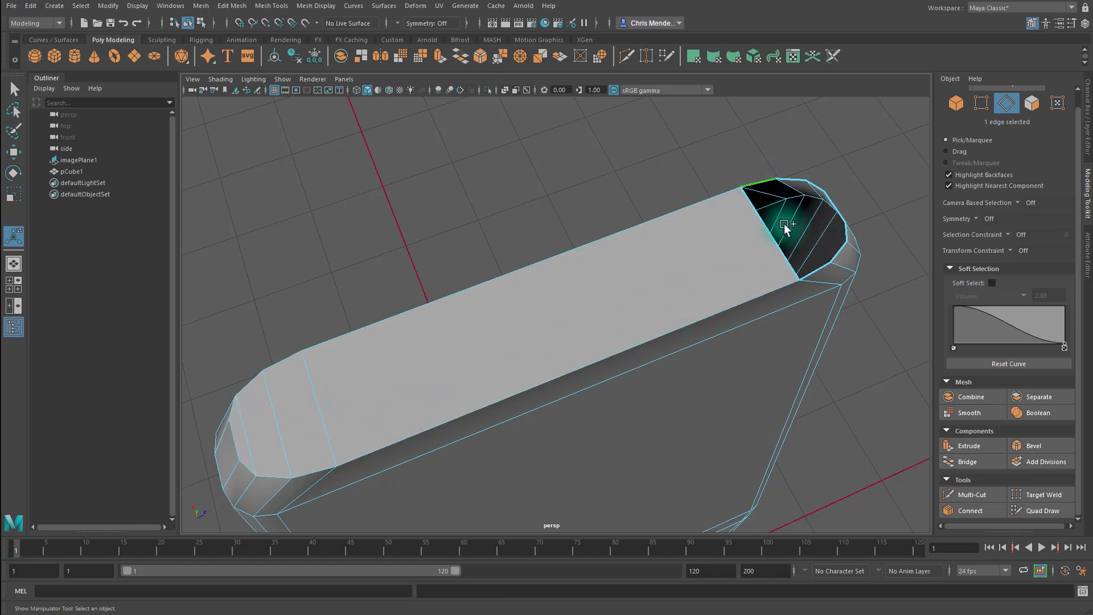
left_click(805, 273, "shift")
right_click_drag(820, 233, 825, 232, "shift")
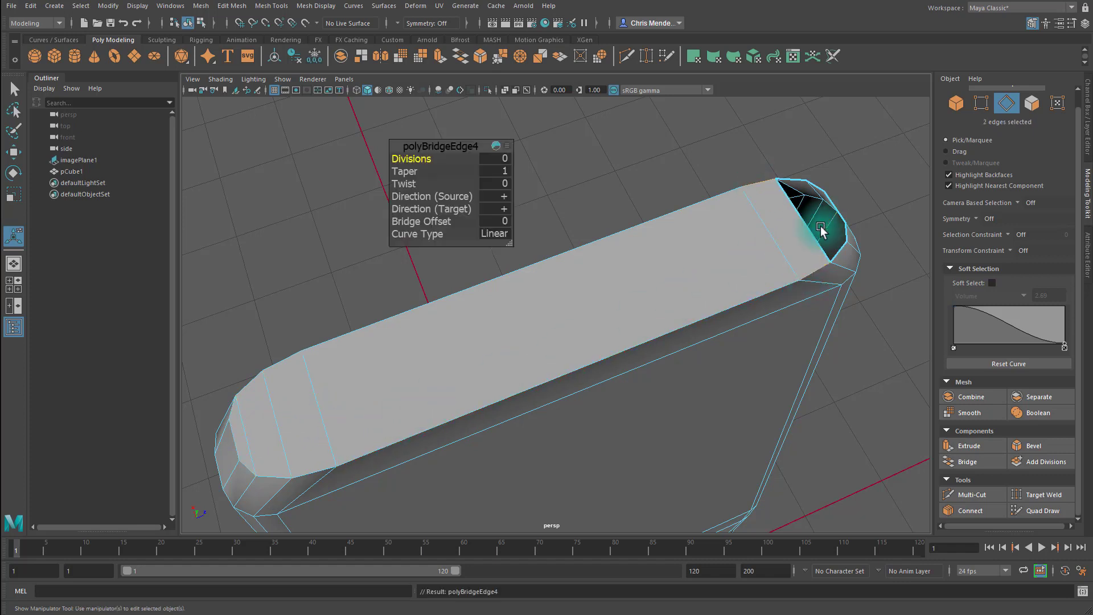
left_click(797, 180)
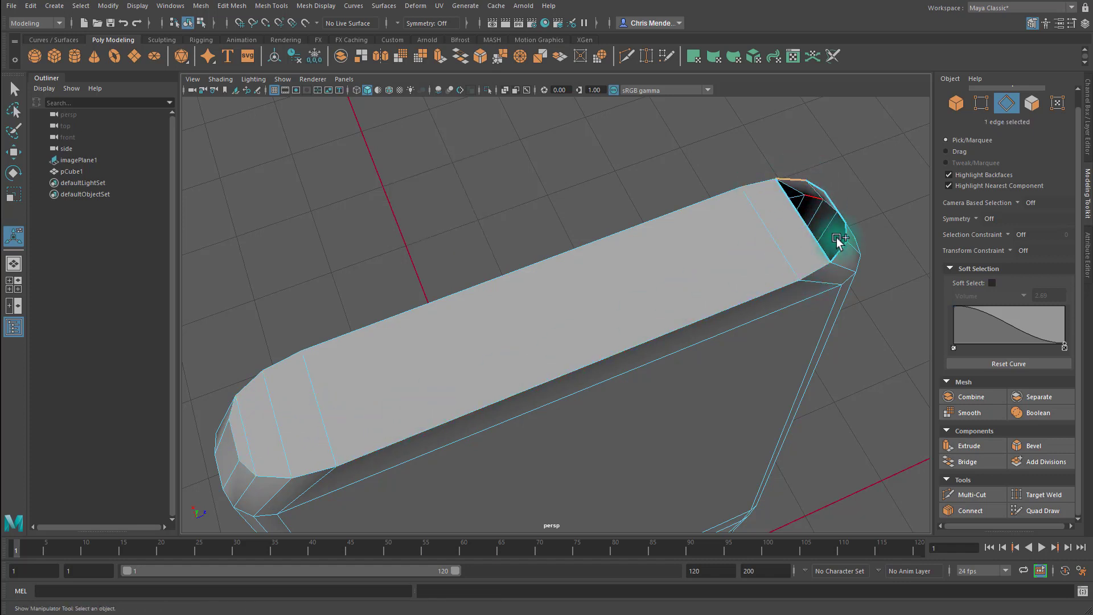
left_click(818, 185)
key("g")
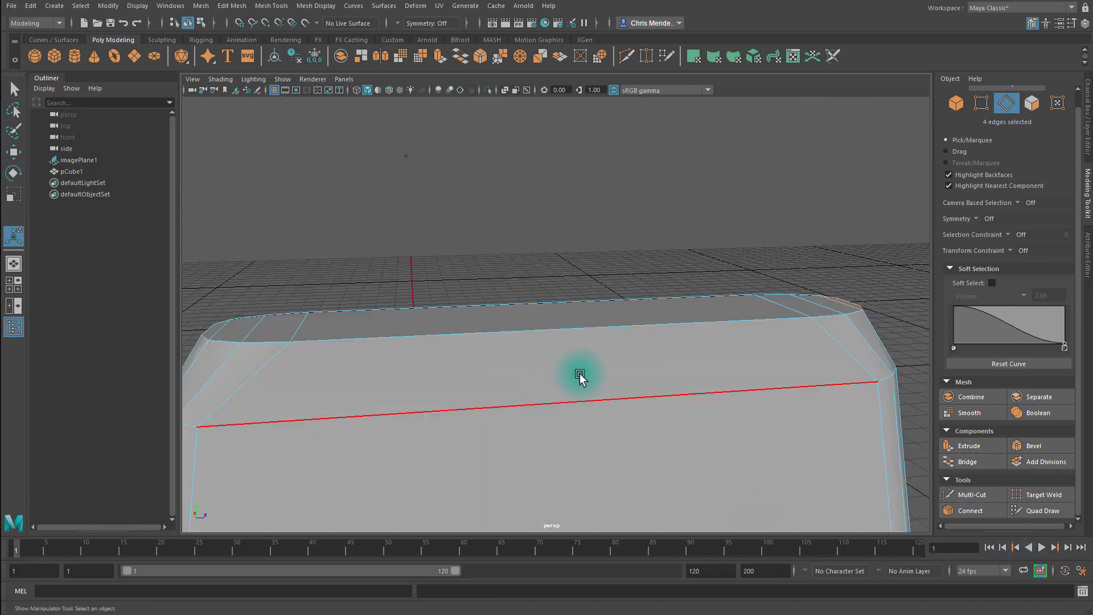
- Preview the capped tip smoothed and compare its end outline with the reference image
key("space")
scroll(467, 381, "down", 3)
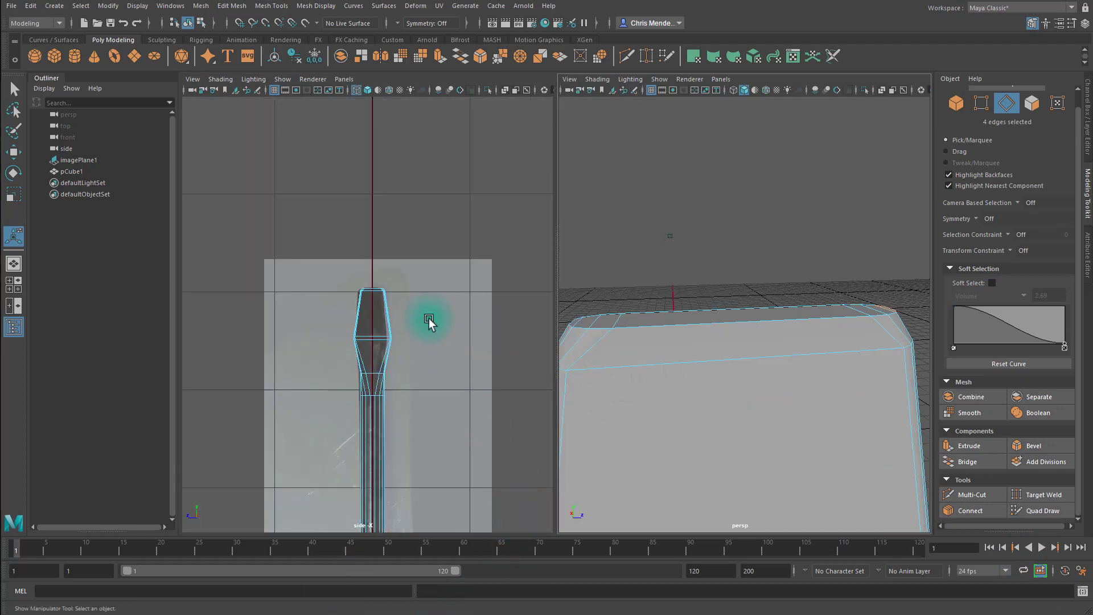
left_click_drag(425, 317, 411, 319, "alt")
left_click_drag(684, 358, 744, 366, "alt")
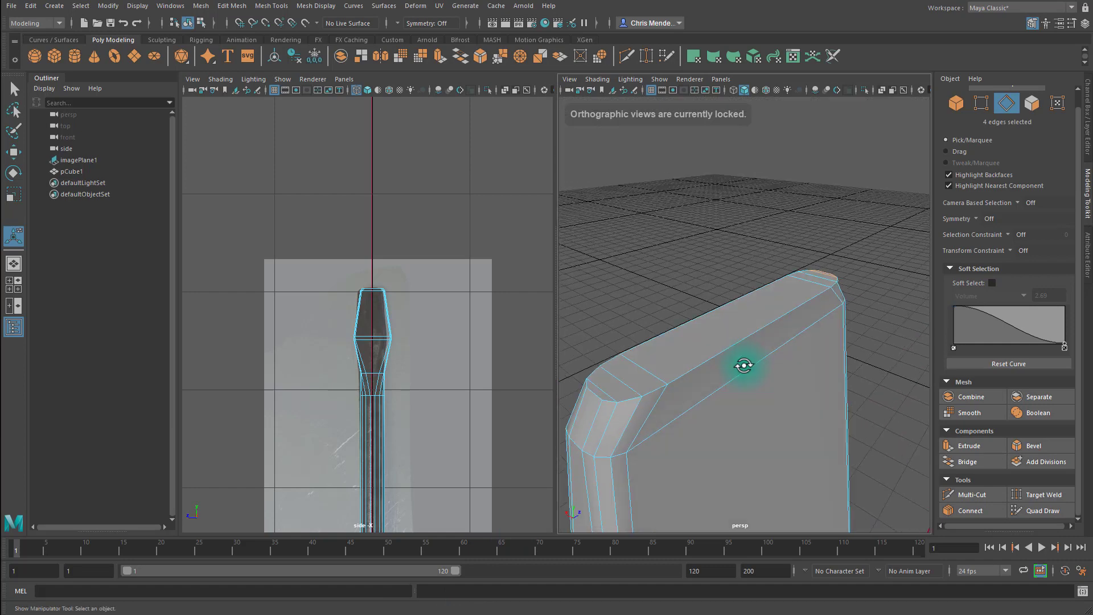
key("3")
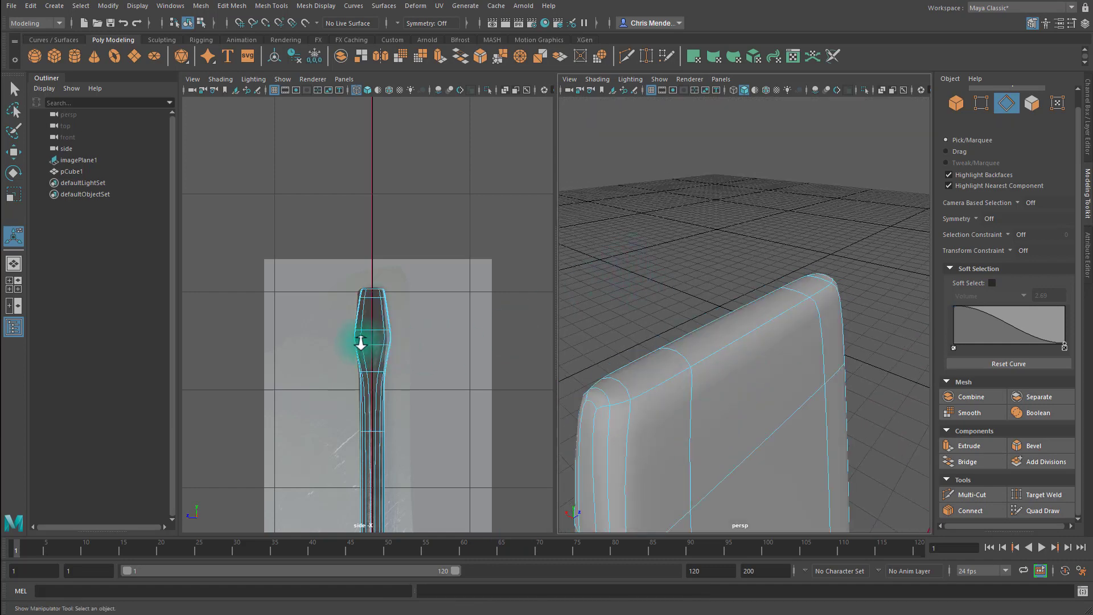
right_click_drag(366, 317, 623, 401, "alt")
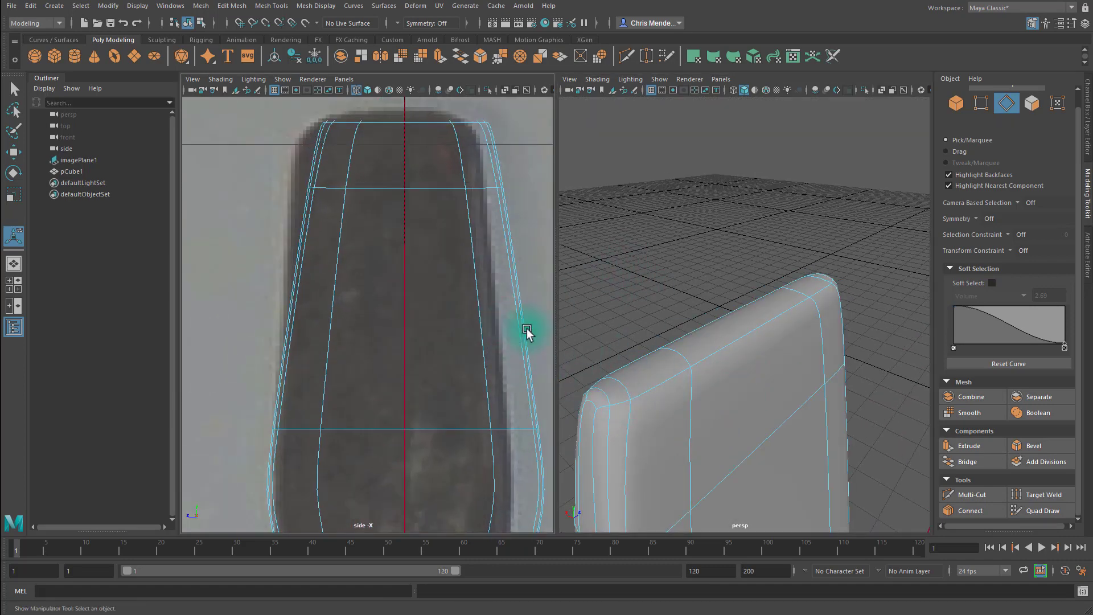
left_click_drag(527, 332, 451, 273, "alt")
middle_click_drag(490, 288, 608, 392, "alt")
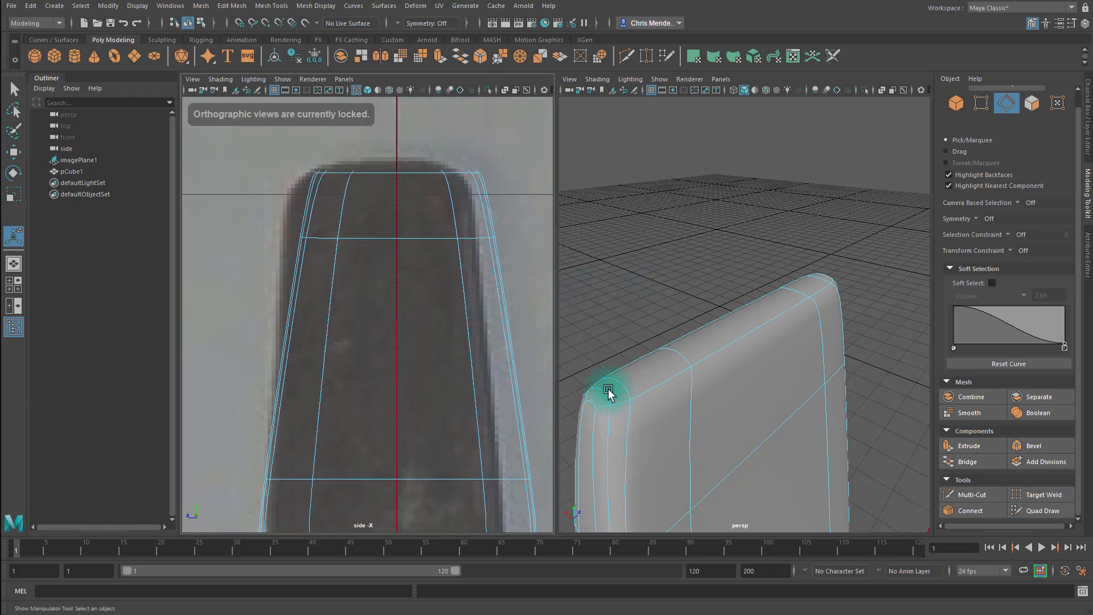
- Select the long central face on the tip's end and examine the smoothed end at eye level
key("q")
right_click_drag(698, 342, 699, 361)
left_click(701, 342)
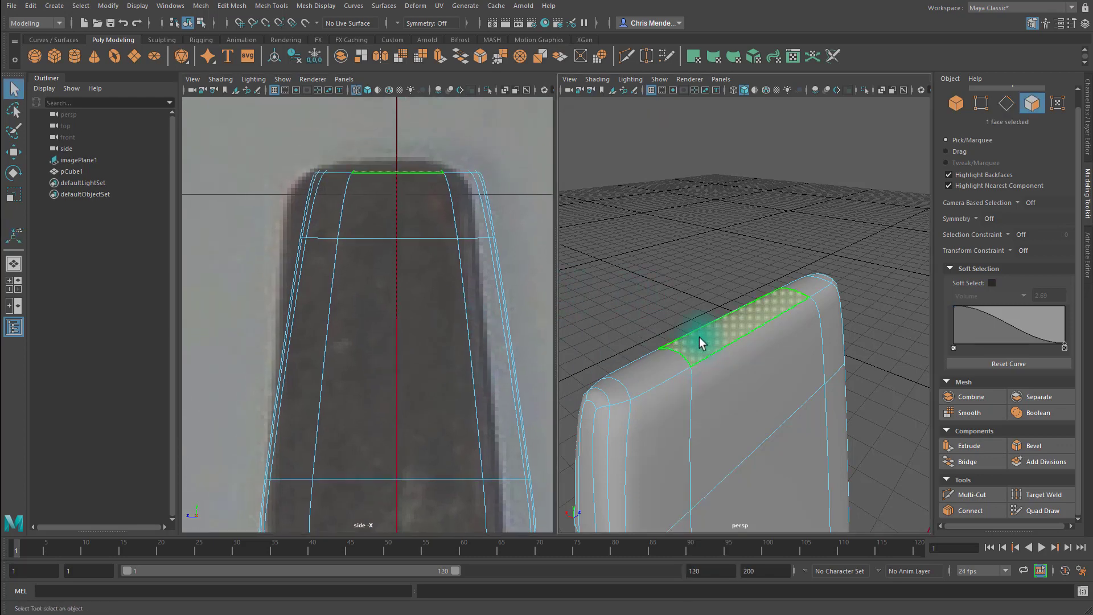
left_click_drag(822, 383, 690, 374, "alt")
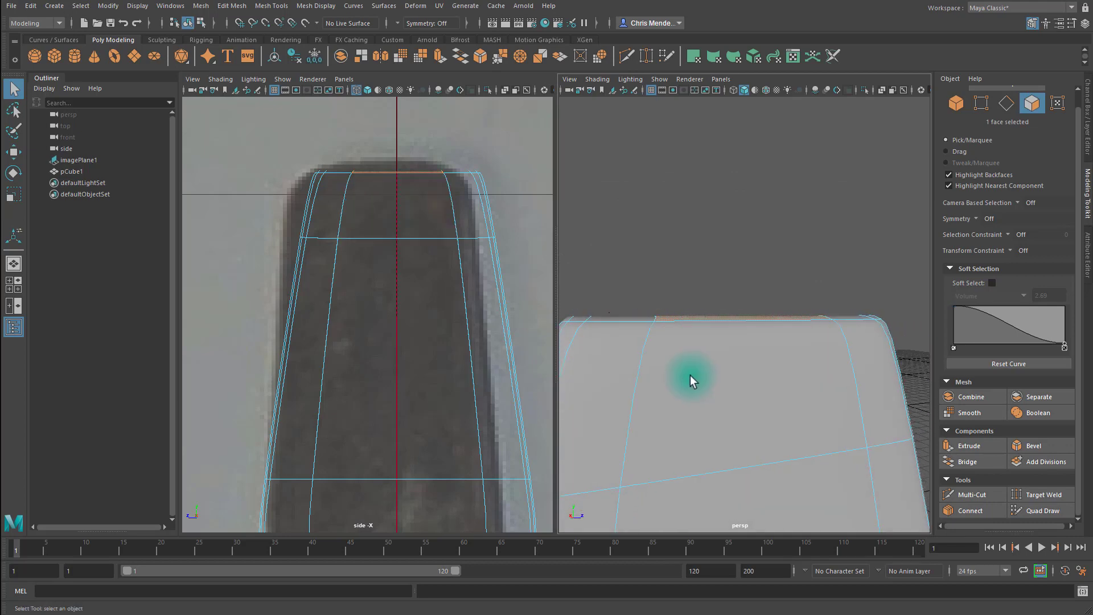
mouse_move(690, 375)
middle_mouse_down("alt")
mouse_move(725, 368)
mouse_move(699, 374)
middle_mouse_up("alt")
key("f")
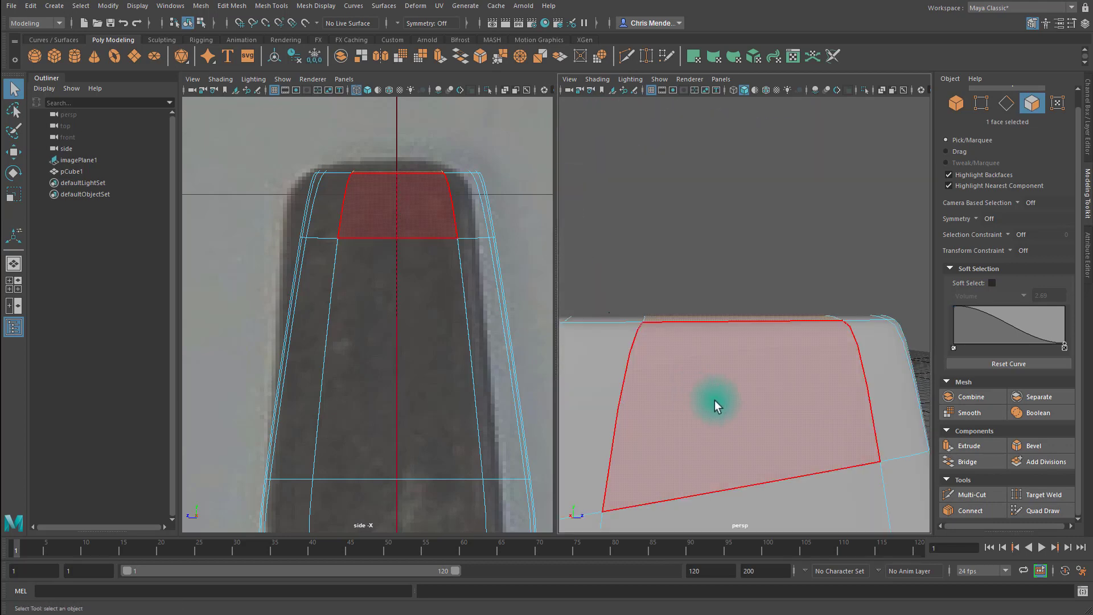
right_click_drag(715, 400, 727, 410, "alt")
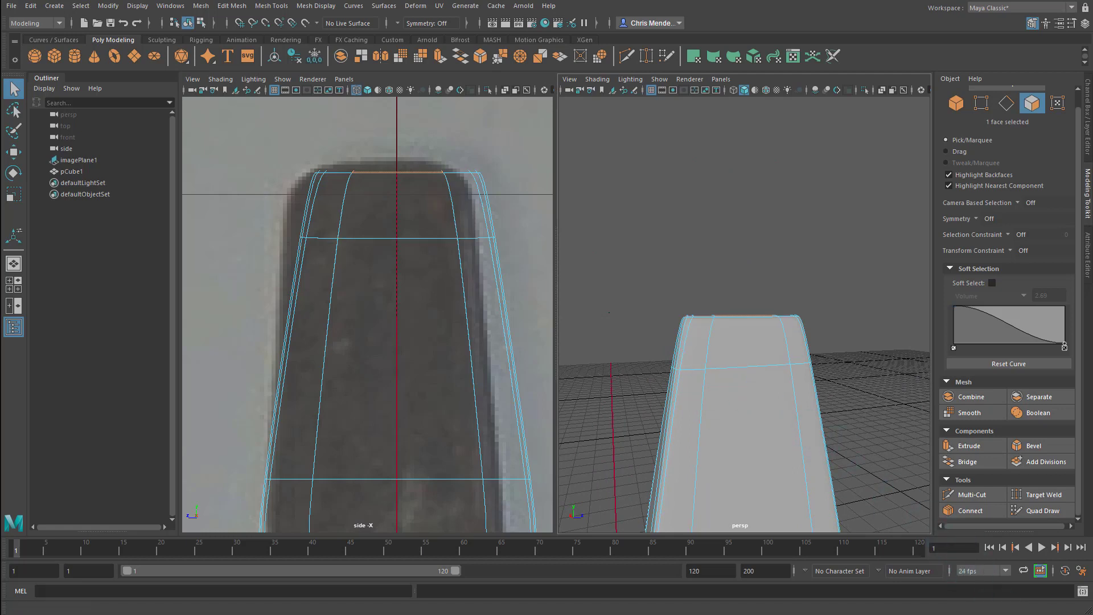
- Return to the unsmoothed display and raise the edge loop just below the tip's end closer to the cap
key("1")
key("F10")
key("w")
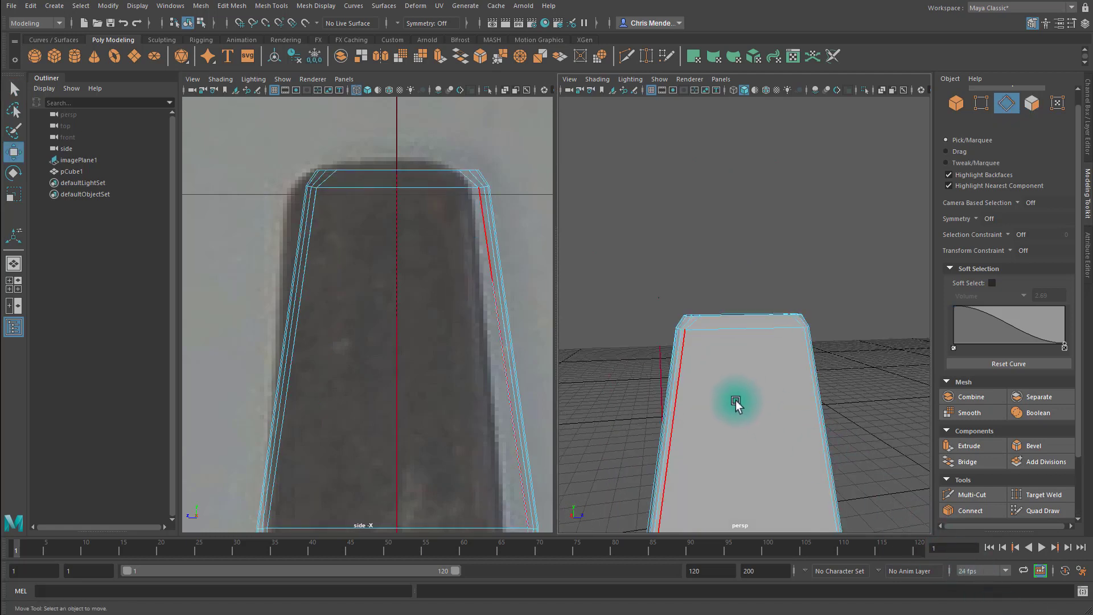
double_click(725, 334)
left_click_drag(744, 272, 741, 267)
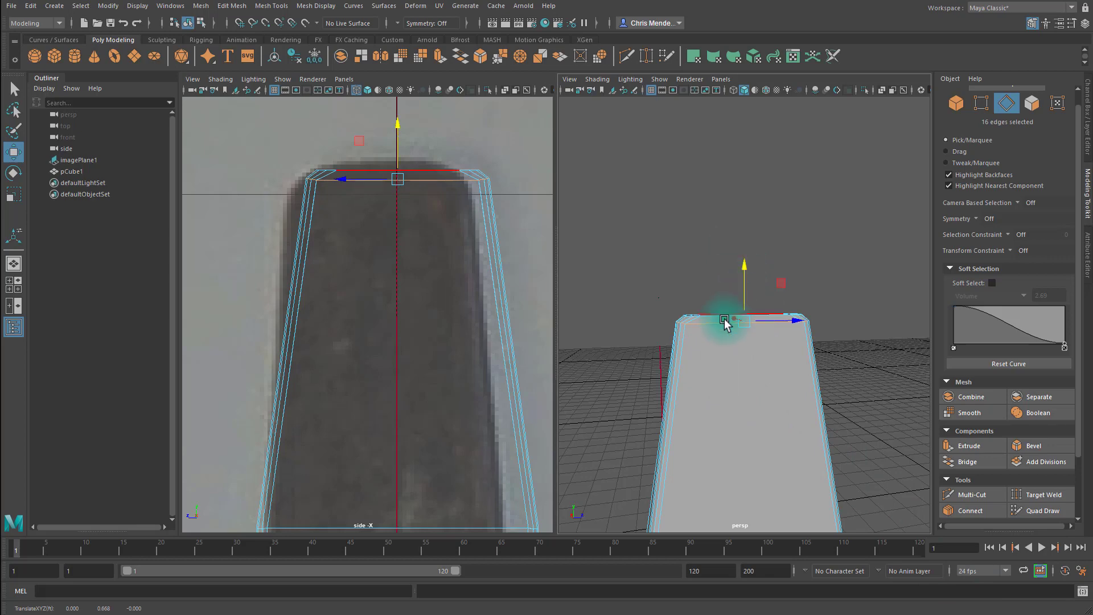
right_click_drag(722, 319, 687, 341, "alt")
left_click_drag(687, 341, 727, 431, "alt")
key("ctrl+shift+x")
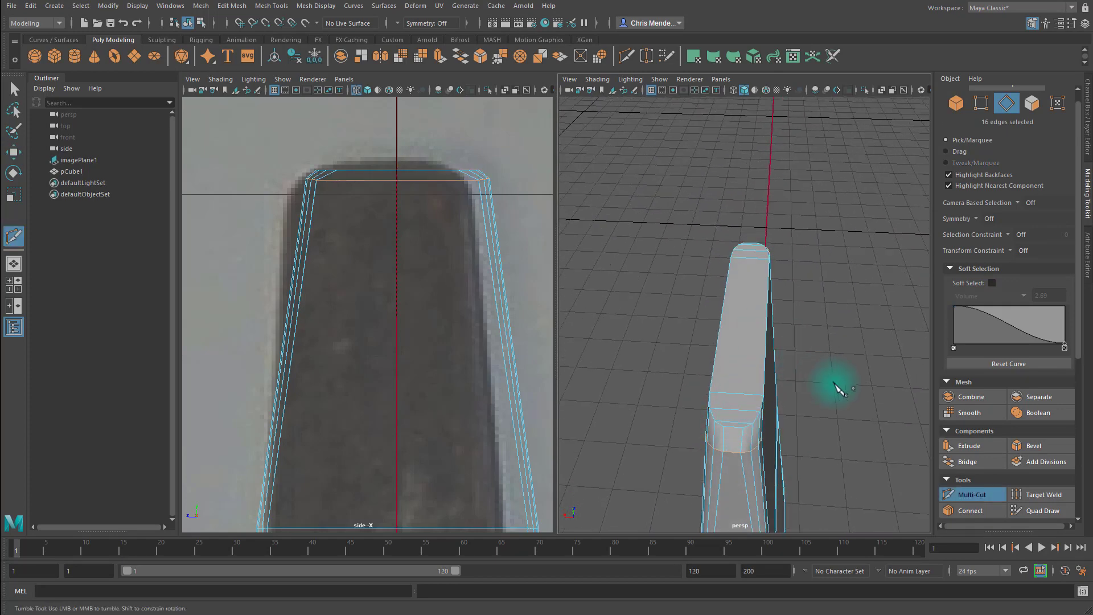
left_click_drag(830, 451, 684, 375, "alt")
left_click(648, 372)
key("Return")
- Raise the selected edge loop slightly towards the cap again and preview the tip smoothed in object mode
key("w")
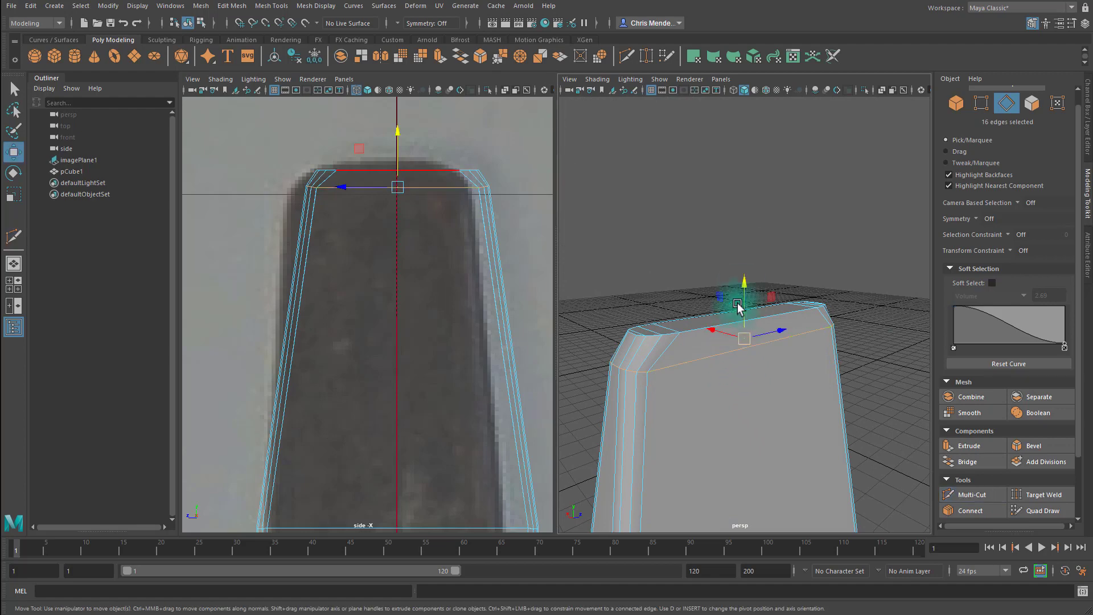
left_click_drag(748, 279, 748, 272)
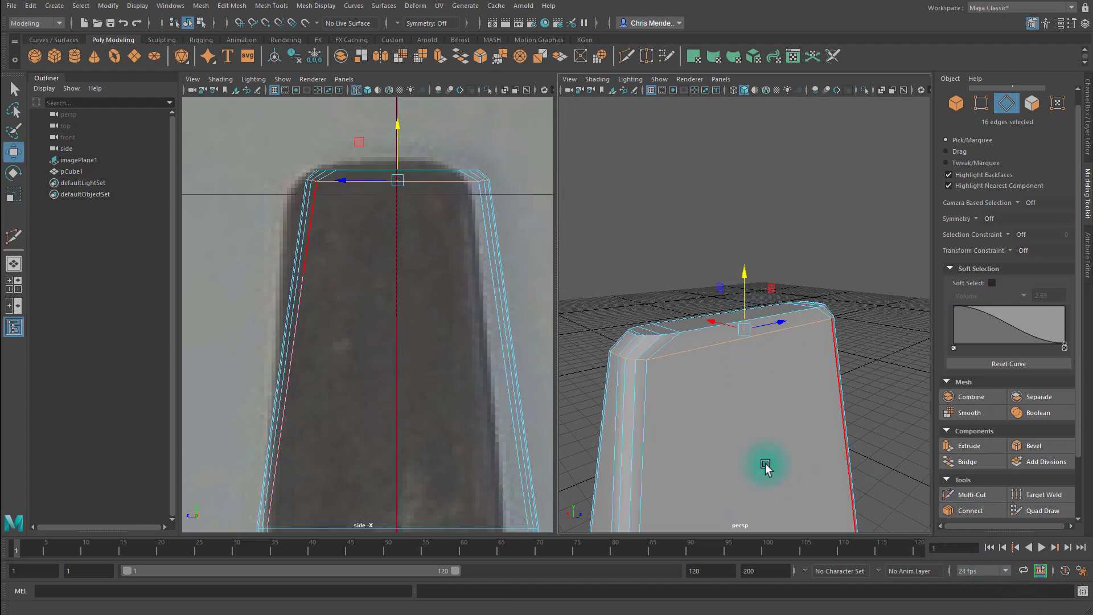
key("3")
key("F8")
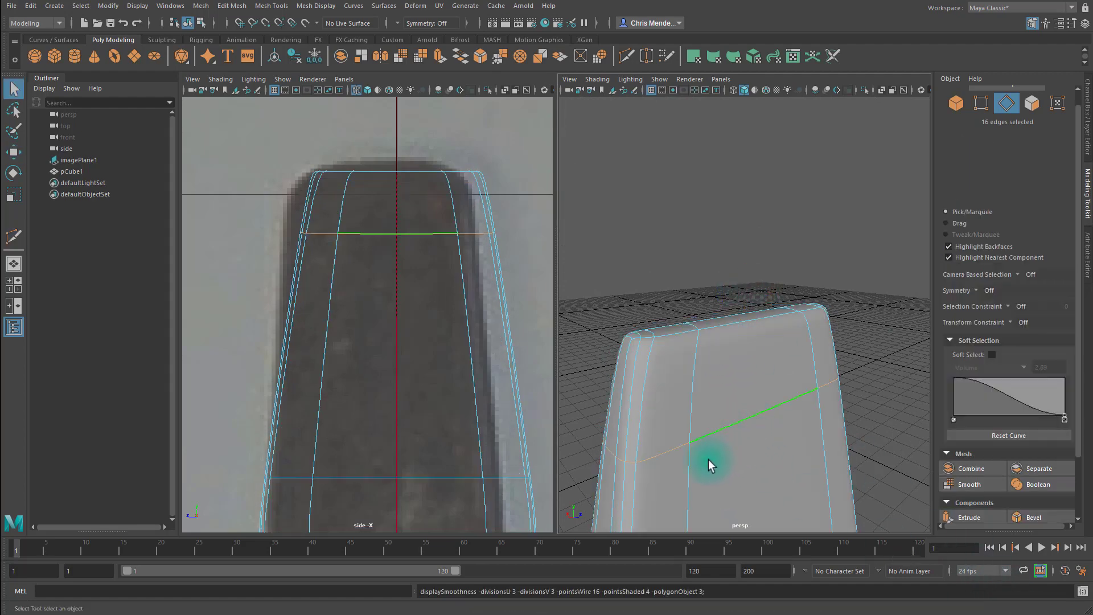
- Deselect the mesh and examine the whole tip's shape against the reference image
key("q")
left_click(832, 260)
scroll(809, 319, "down", 5)
left_click_drag(786, 344, 593, 329, "alt")
right_click_drag(524, 316, 427, 300, "alt")
right_click_drag(753, 359, 789, 367, "alt")
- Select the central face capping the tip's end and turn on soft selection with a falloff radius of 0.33
left_click(742, 360)
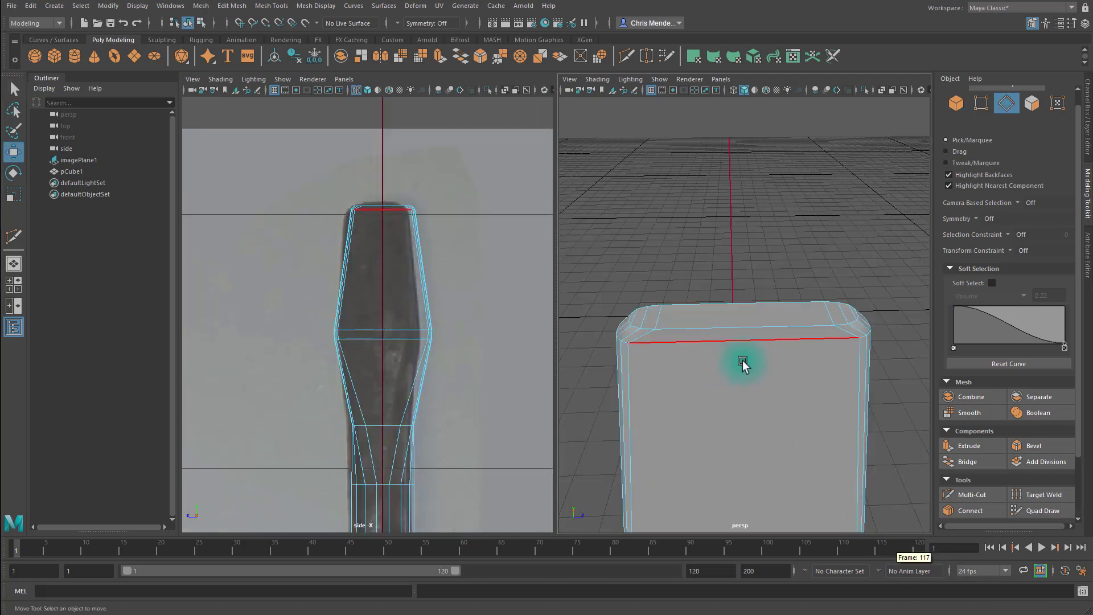
key("F11")
left_click(726, 314)
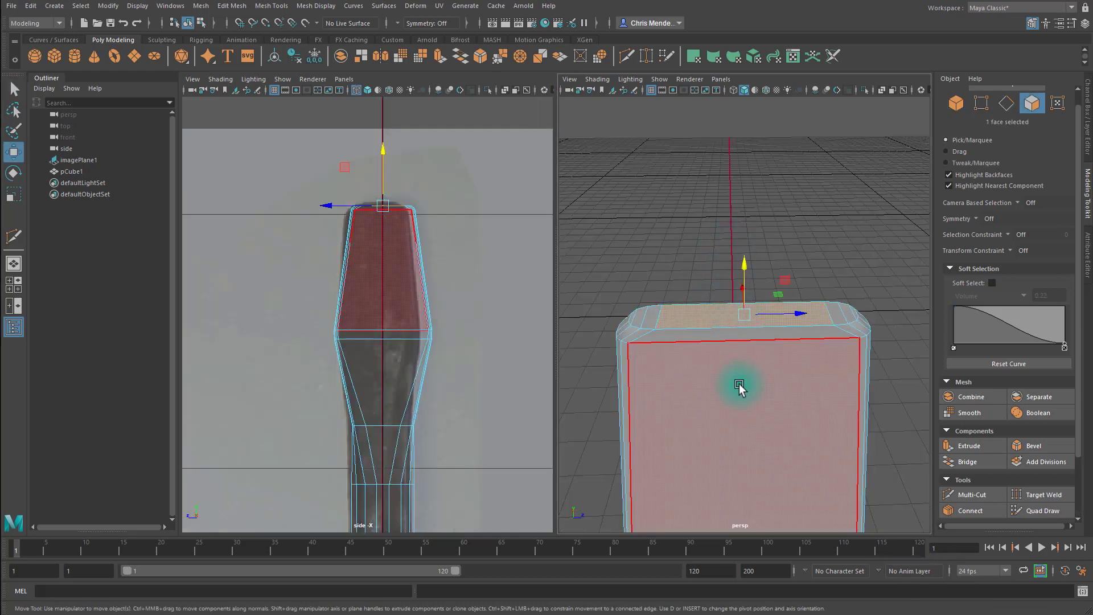
key("b")
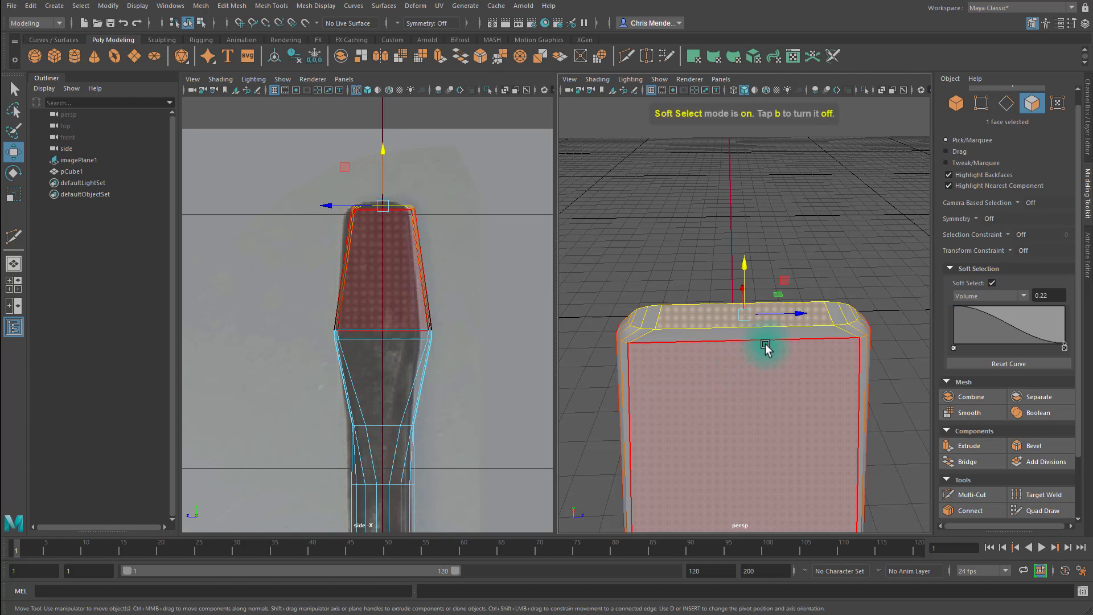
mouse_move(795, 370)
left_mouse_down()
mouse_move(776, 351)
mouse_move(736, 349)
mouse_move(774, 344)
mouse_move(793, 354)
mouse_move(701, 336)
mouse_move(796, 336)
mouse_move(720, 336)
mouse_move(764, 336)
left_mouse_up()
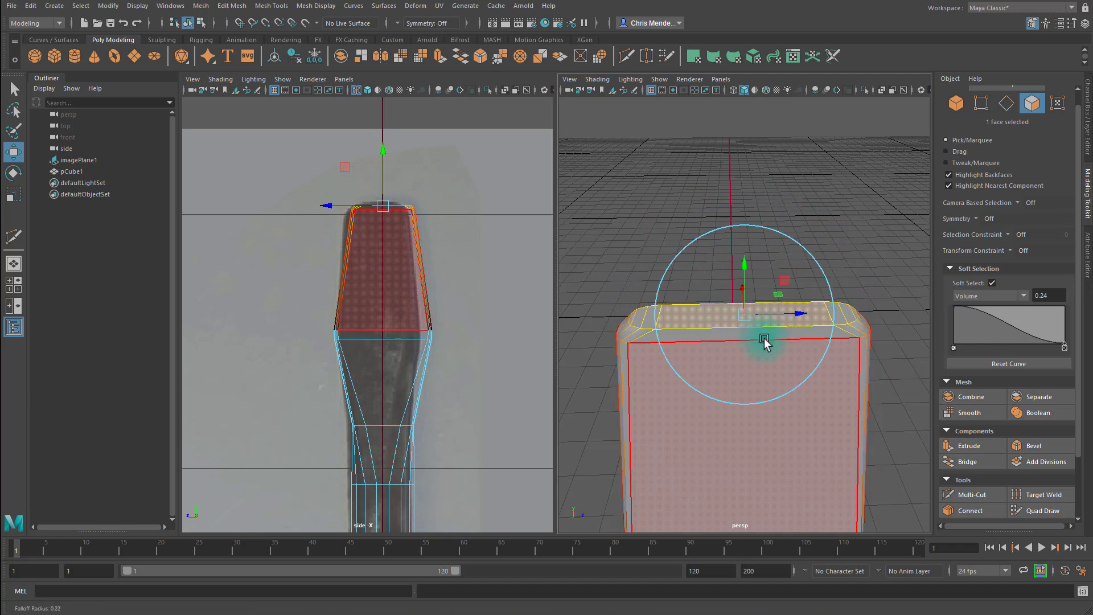
left_click(1053, 298)
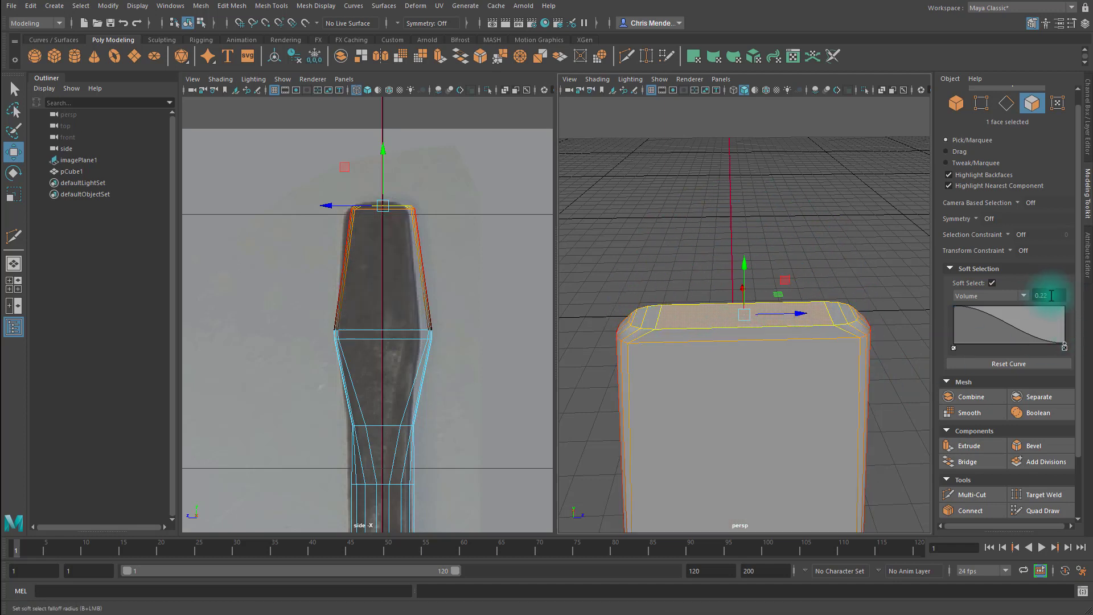
left_click_drag(729, 364, 759, 354)
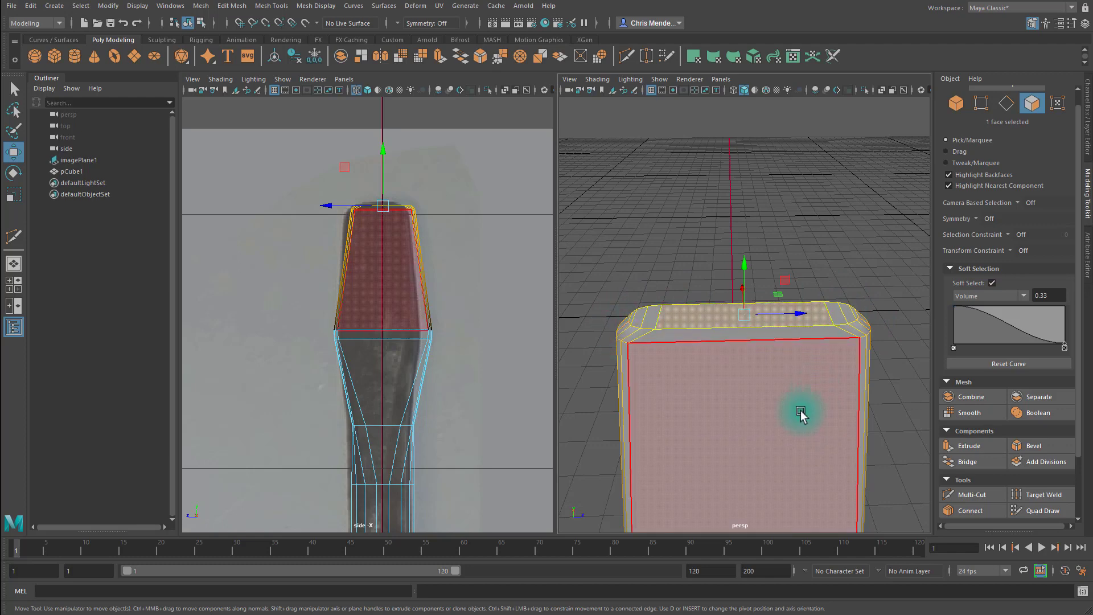
- Preview the tip smoothed and try to raise the selected cap face against the reference in the side view
scroll(794, 413, "down", 5)
scroll(766, 388, "up", 6)
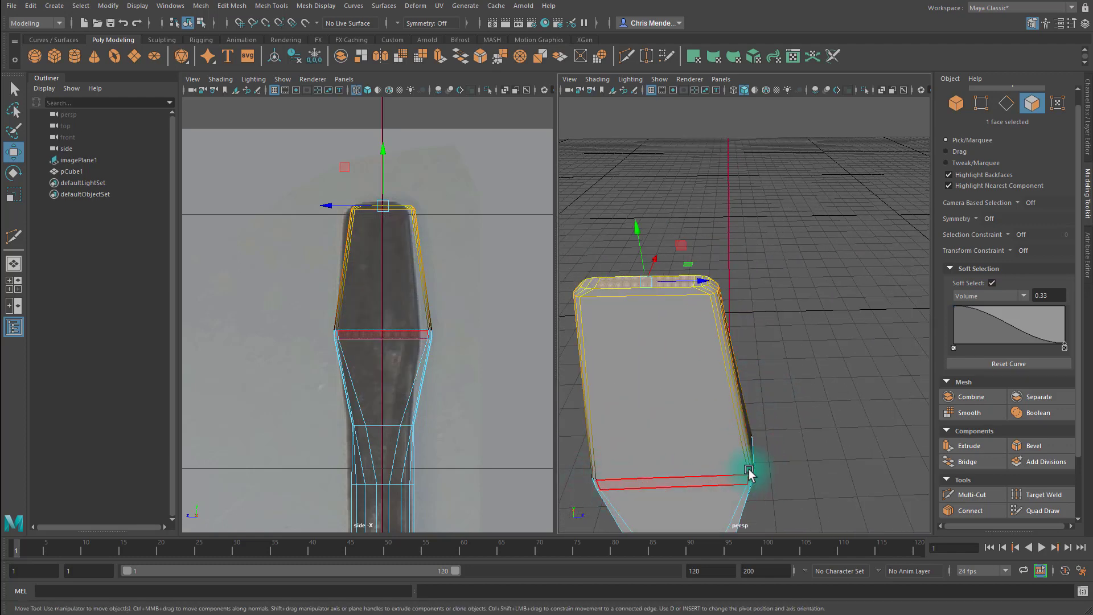
scroll(712, 415, "up", 4)
scroll(721, 416, "down", 2)
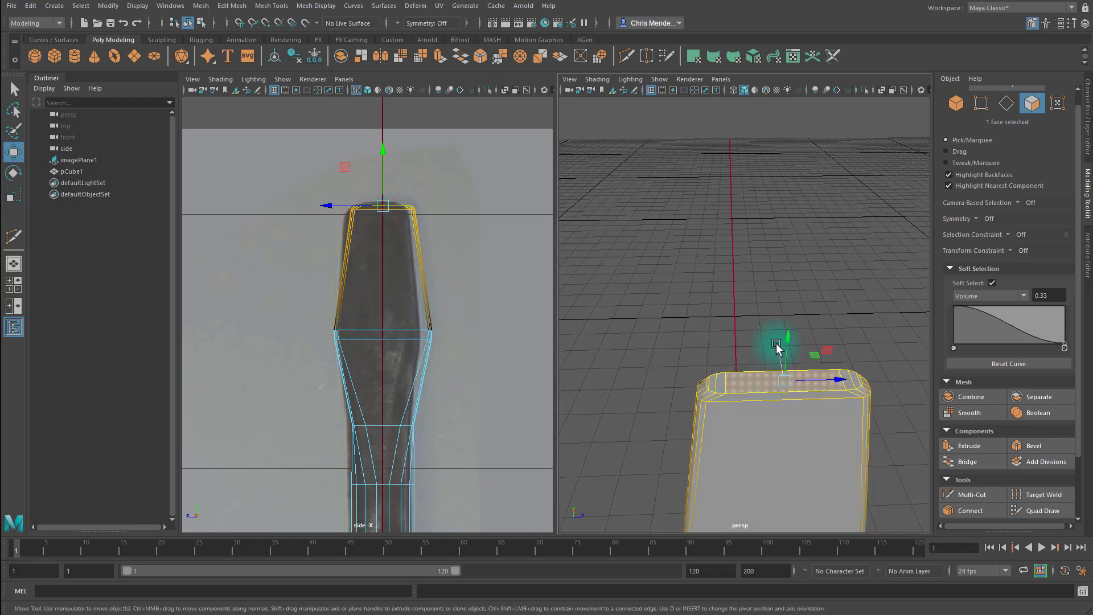
key("3")
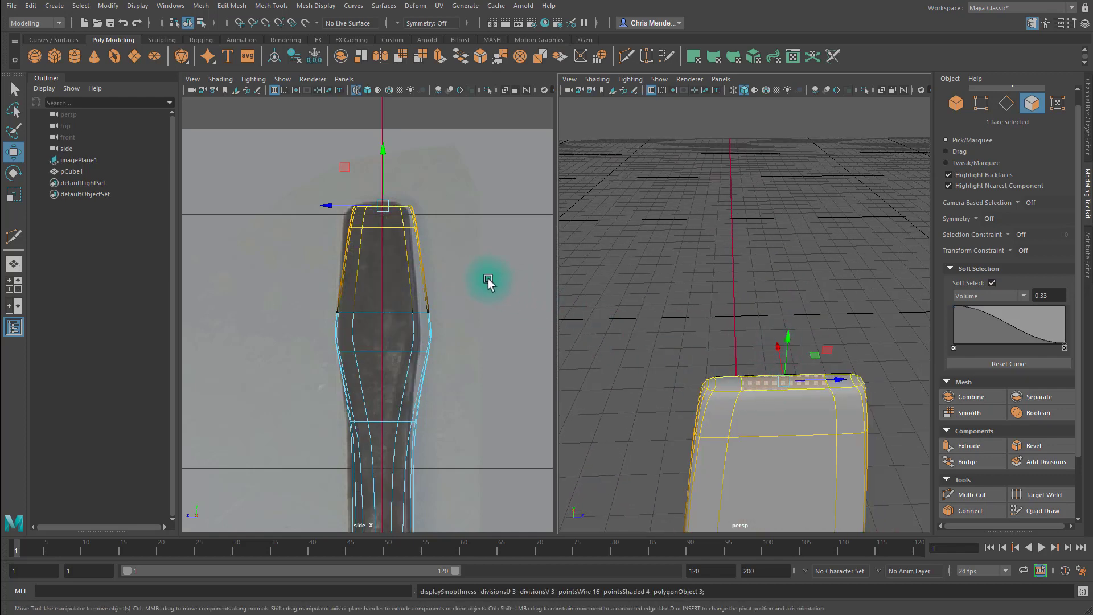
key("space")
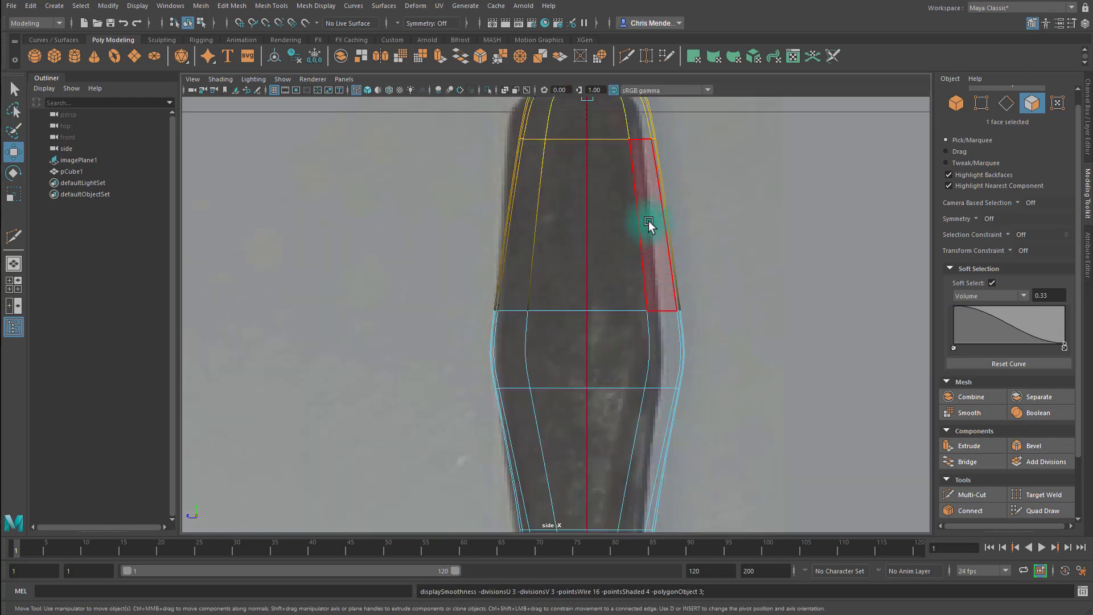
middle_click_drag(650, 225, 662, 391, "alt")
mouse_move(597, 201)
left_mouse_down()
mouse_move(597, 191)
mouse_move(597, 200)
left_mouse_up()
- Reduce the soft selection falloff radius to 0.11 and raise the cap face slightly to round the tip's end
key("b")
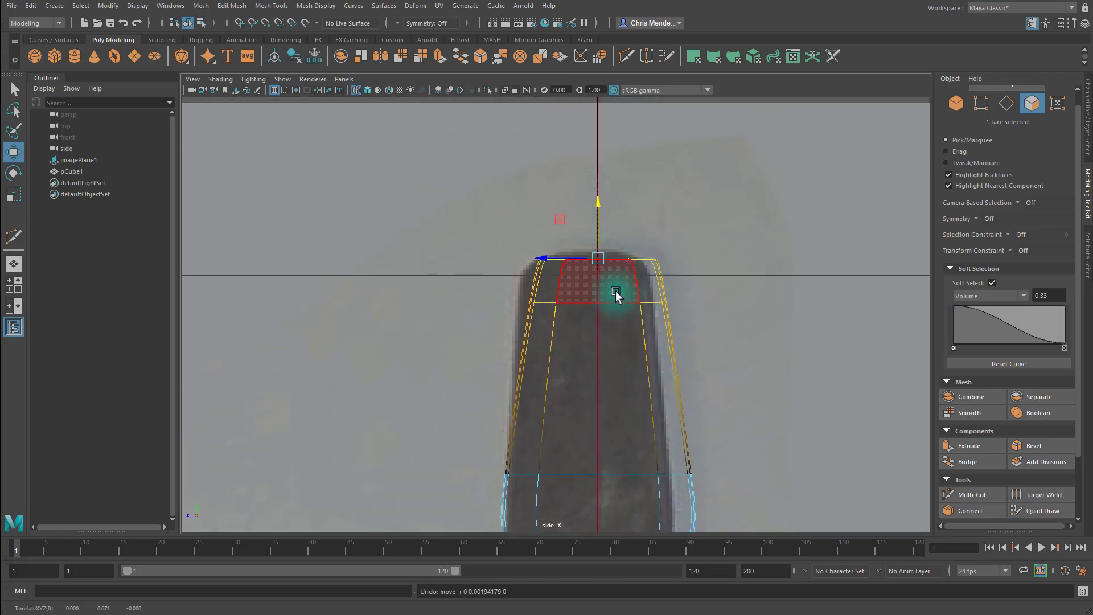
left_click_drag(617, 298, 582, 278)
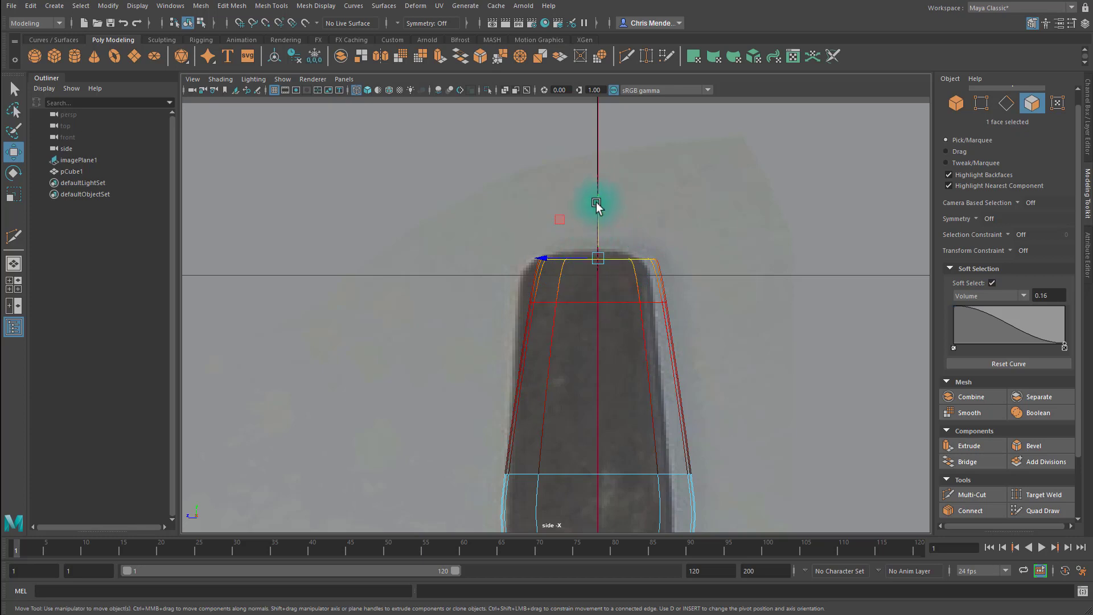
left_click_drag(597, 202, 599, 192)
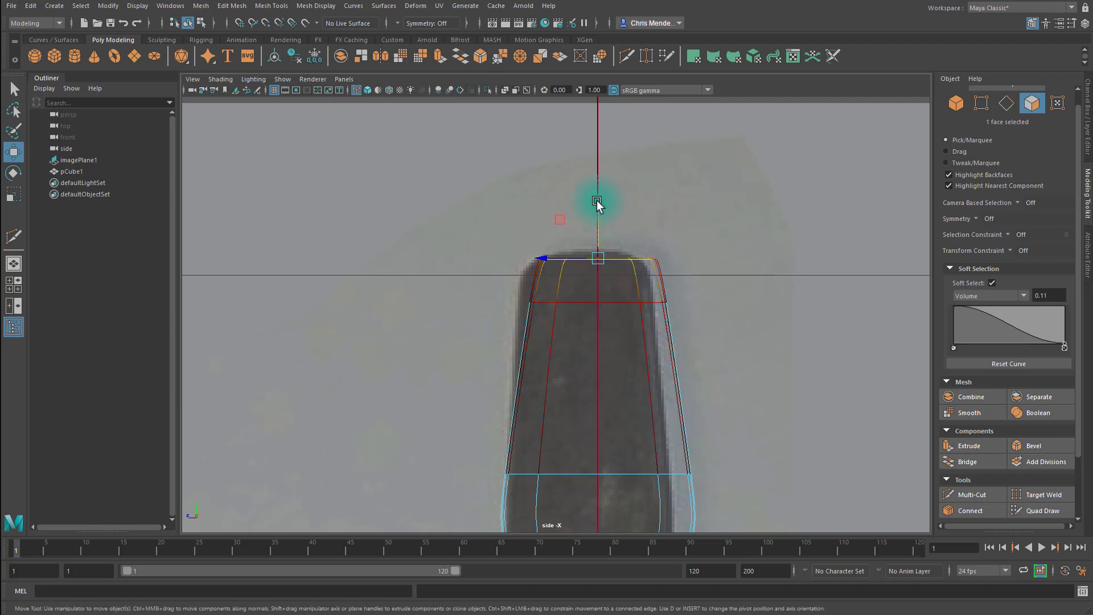
left_click_drag(598, 201, 593, 188)
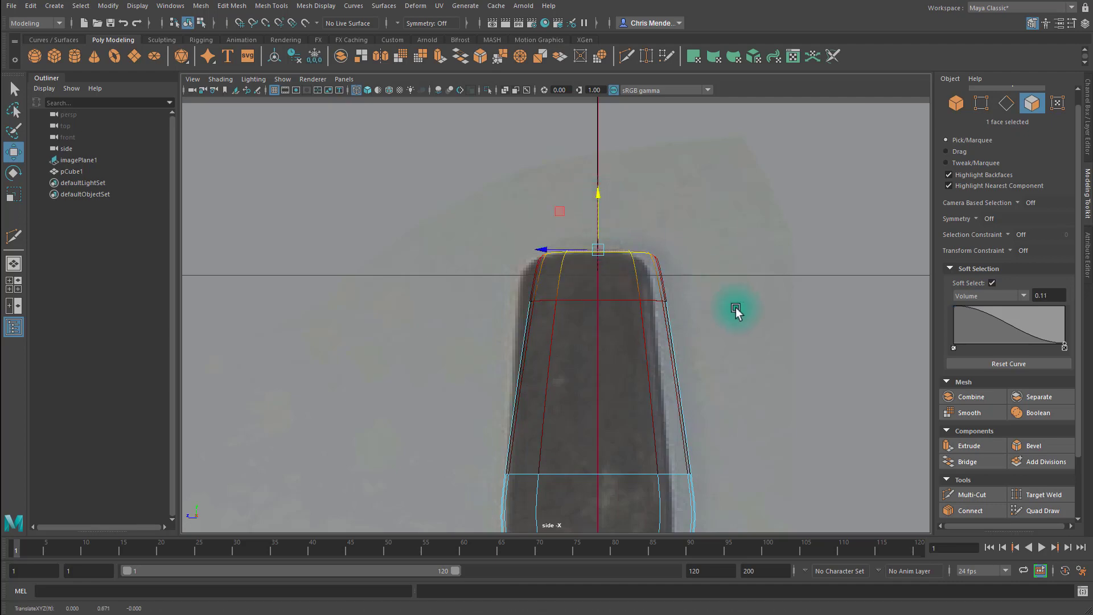
key("space")
mouse_move(847, 409)
left_mouse_down("alt")
mouse_move(811, 408)
mouse_move(800, 373)
mouse_move(847, 390)
left_mouse_up("alt")
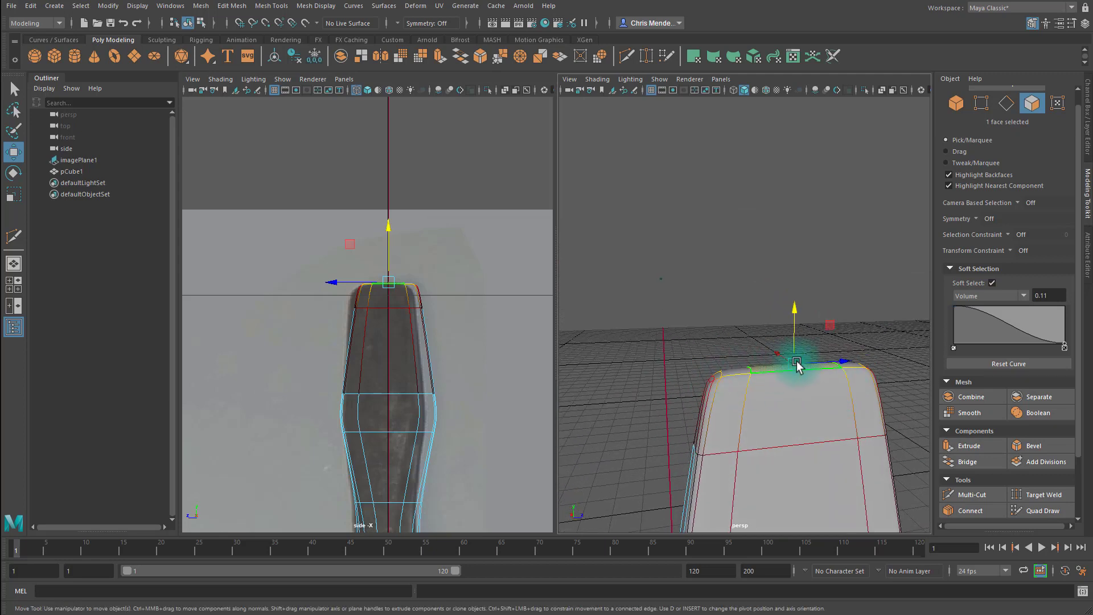
left_click_drag(791, 318, 795, 307)
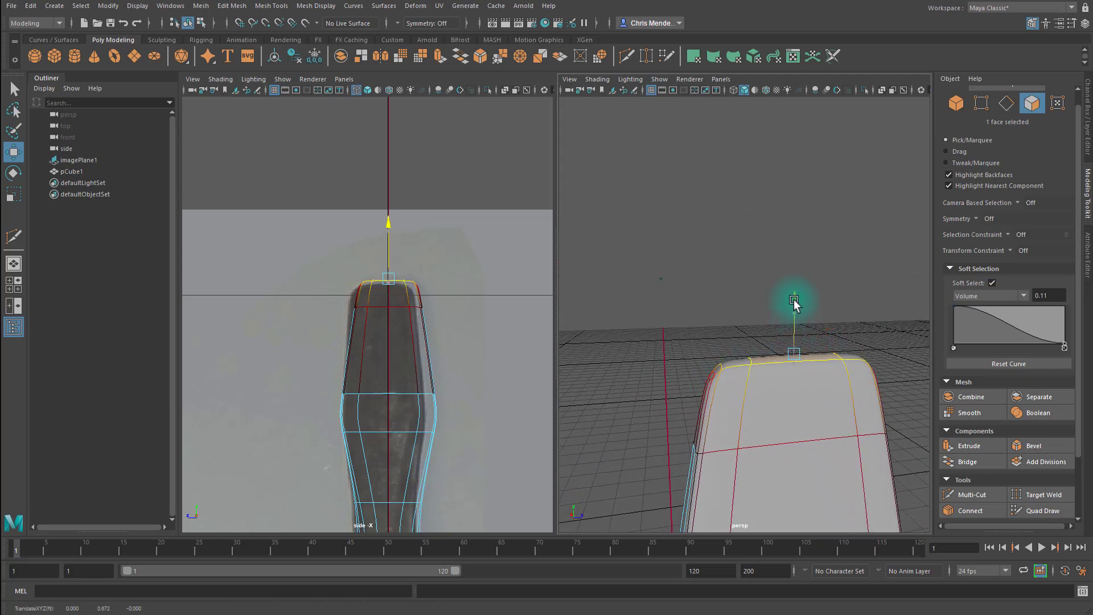
- Select the 32 vertices around the tip's end and lower them slightly with soft selection turned off
left_click_drag(660, 305, 871, 459)
right_click(840, 443)
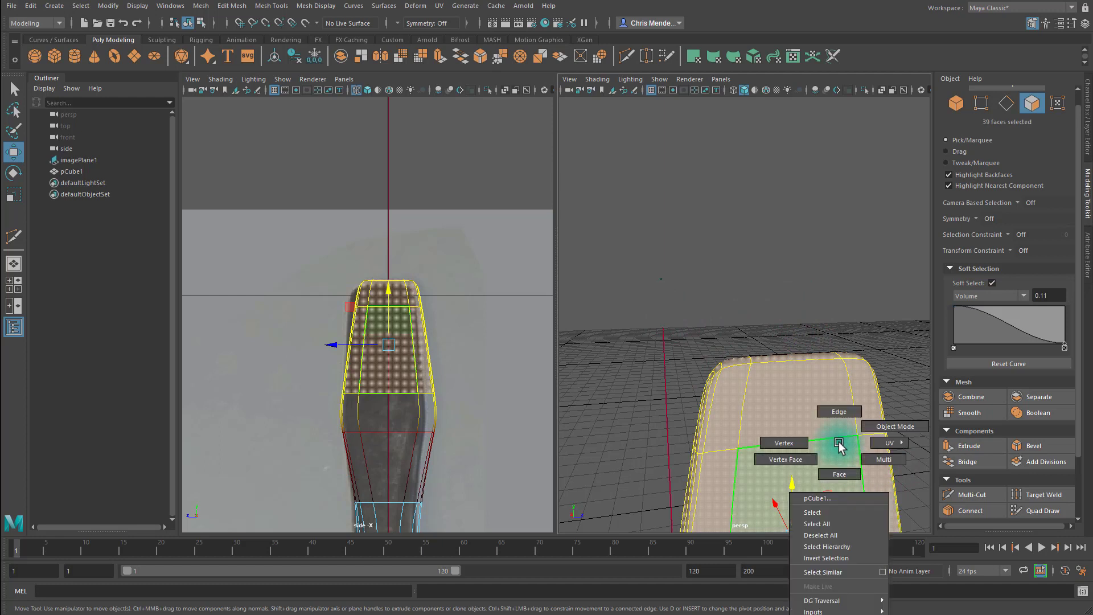
left_click(803, 442)
left_click_drag(655, 317, 899, 468)
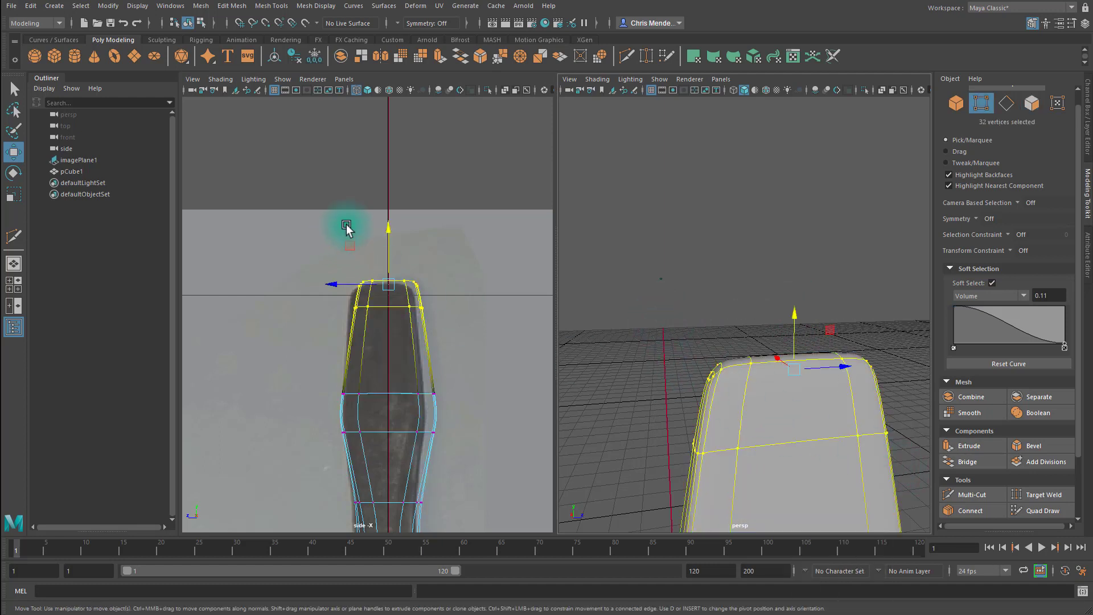
left_click_drag(391, 226, 389, 233)
key("ctrl+z")
key("b")
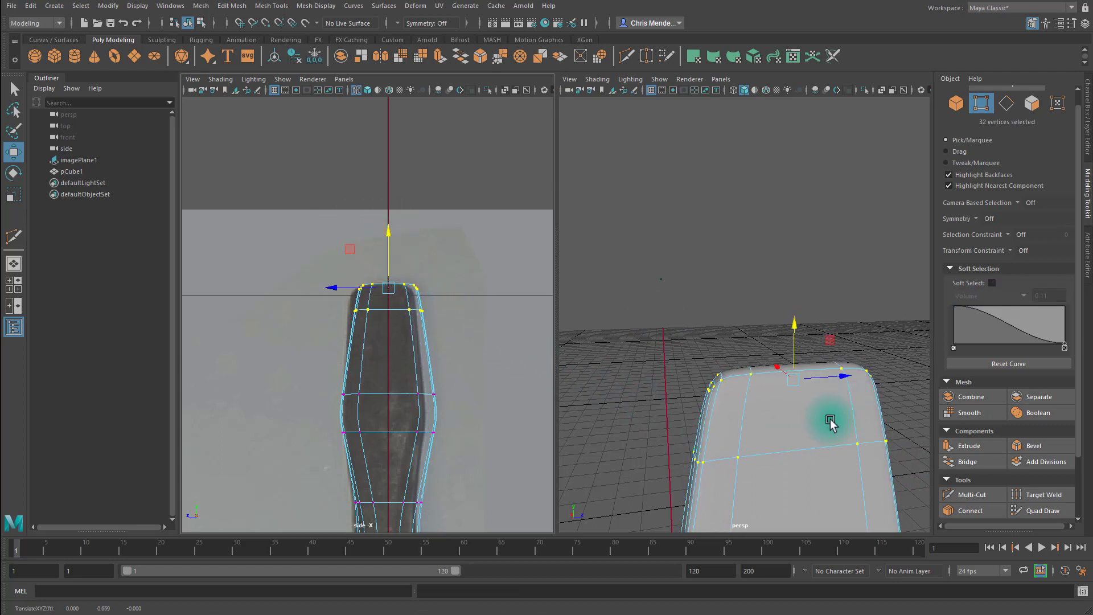
scroll(830, 421, "up", 3)
scroll(830, 410, "down", 6)
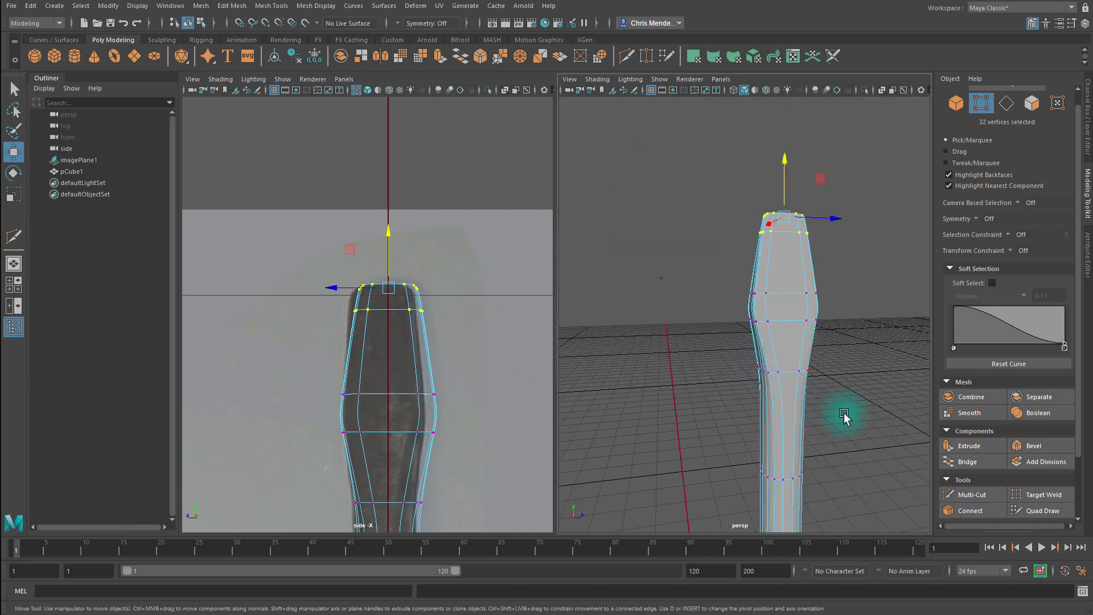
- Return to object mode with the unsmoothed display and examine the transition between the flat tip and the round shaft
key("F8")
key("space")
key("r")
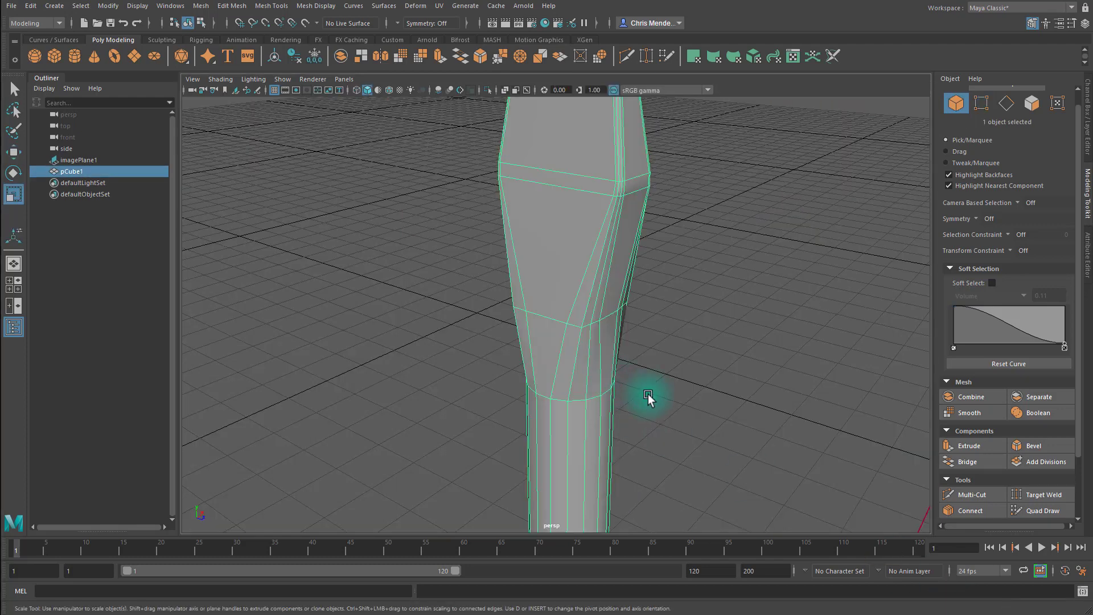
key("space")
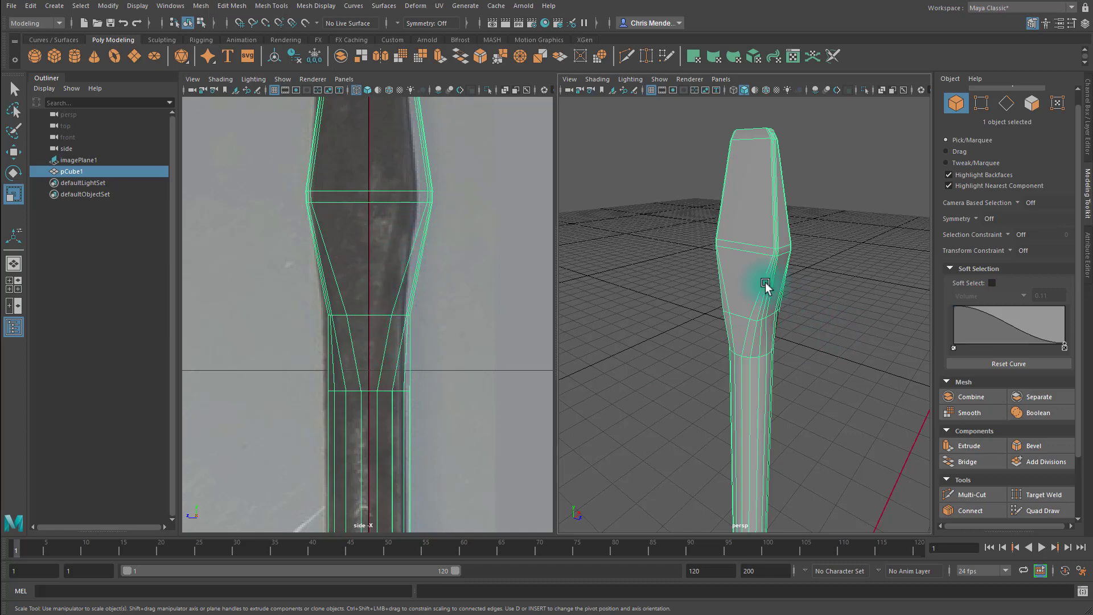
left_click_drag(778, 390, 825, 373, "alt")
scroll(747, 349, "up", 5)
scroll(740, 345, "down", 1)
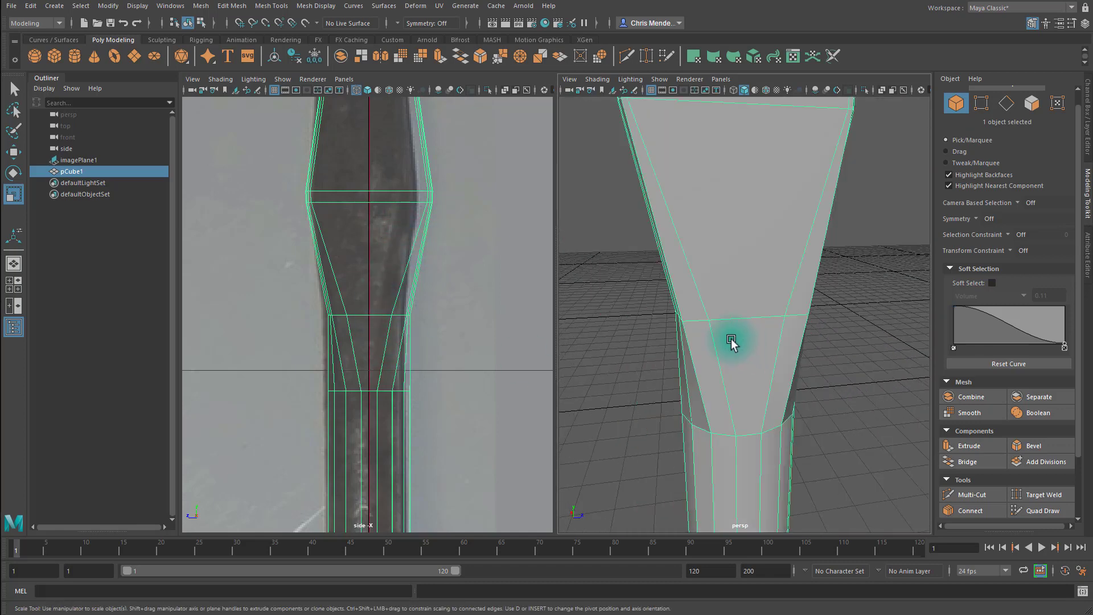
- Select the four outer corner vertices on the transition loop below the flat tip and scale them inward across the width
right_click_drag(732, 341, 710, 327)
left_click(696, 325)
left_click(807, 316, "shift")
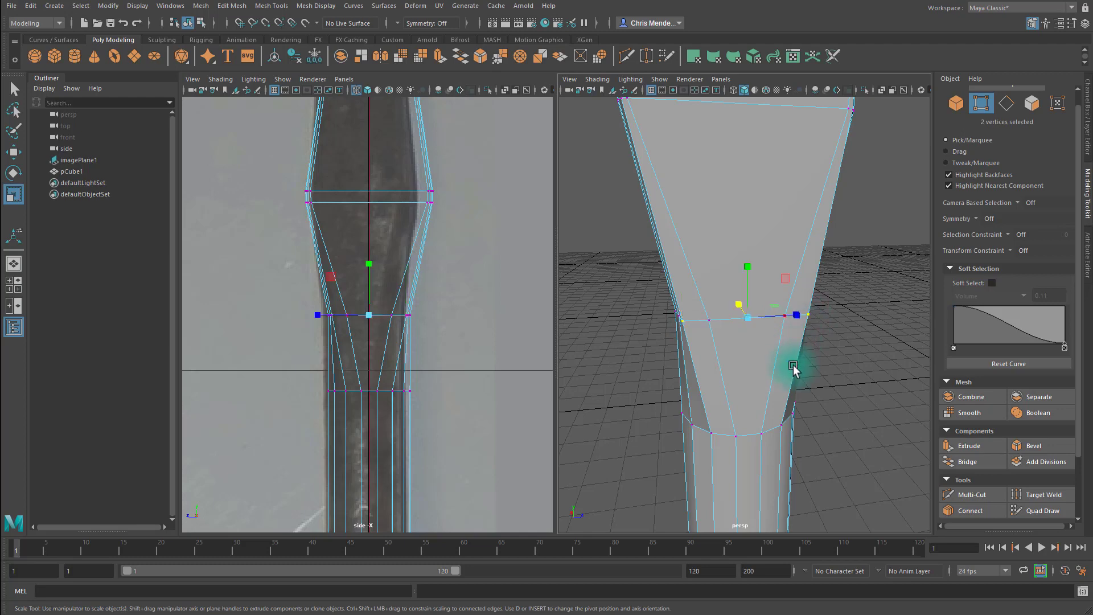
left_click_drag(799, 326, 676, 356)
key("ctrl+z")
left_click(811, 335, "shift")
left_click(696, 351, "shift")
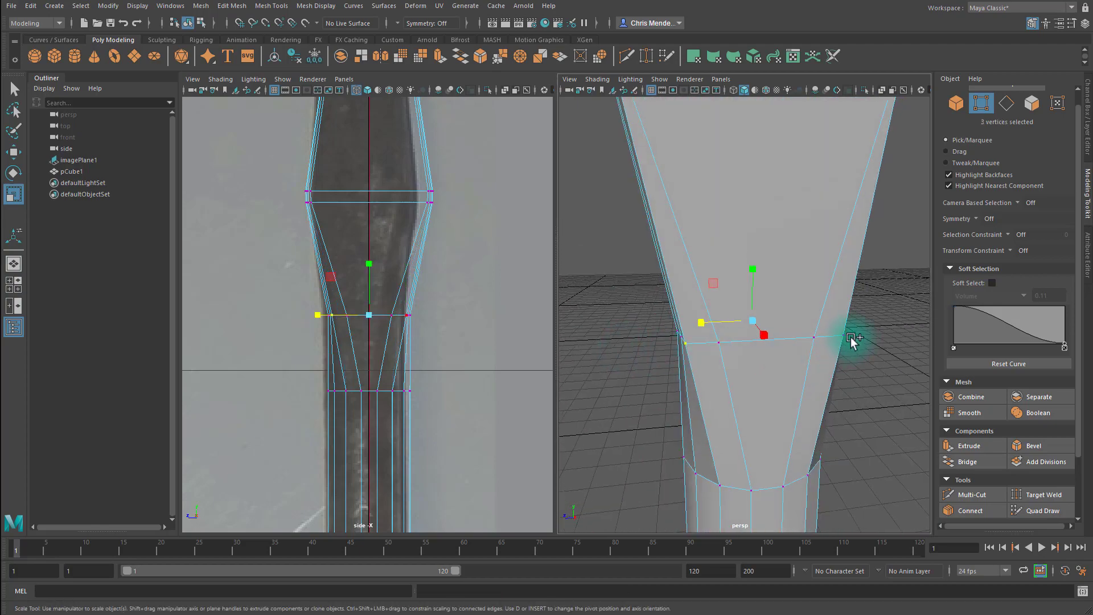
mouse_move(701, 322)
left_mouse_down()
mouse_move(685, 331)
mouse_move(708, 324)
left_mouse_up()
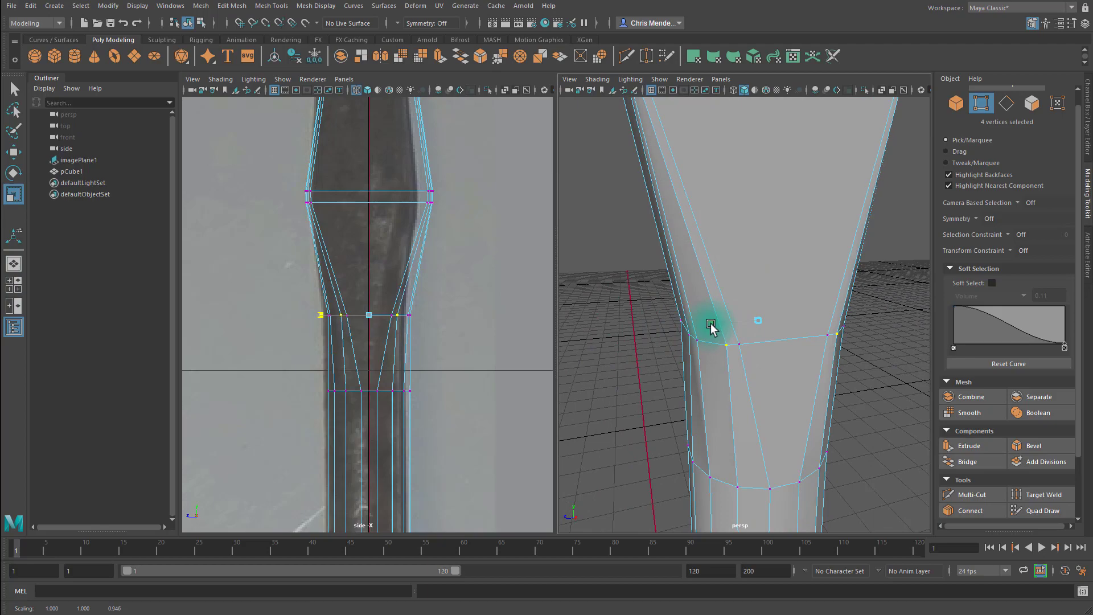
- Select the four vertices on the narrow sides of the transition loop and scale them outward across the width
left_click_drag(702, 329, 903, 353, "alt")
left_click(778, 343)
key("q")
left_click(827, 343, "shift")
left_click(691, 334, "shift")
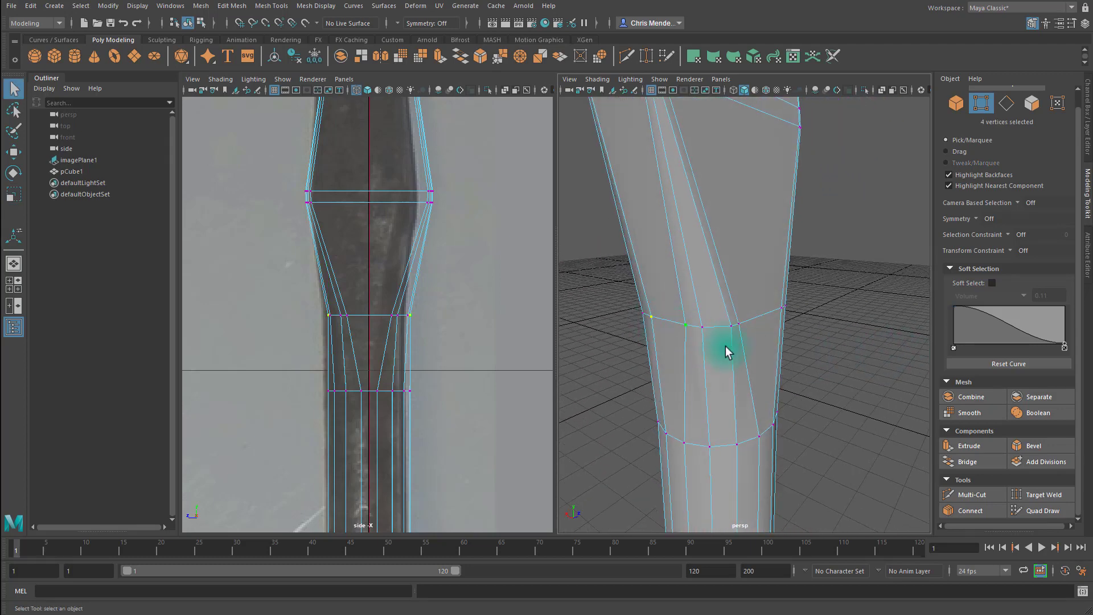
left_click_drag(725, 346, 754, 357, "alt")
key("r")
left_click_drag(763, 306, 770, 296)
- Scale the inner vertices on the transition loop's flat faces closer together and preview the whole tip smoothed in object mode
left_click_drag(771, 296, 706, 320, "alt")
left_click(705, 315)
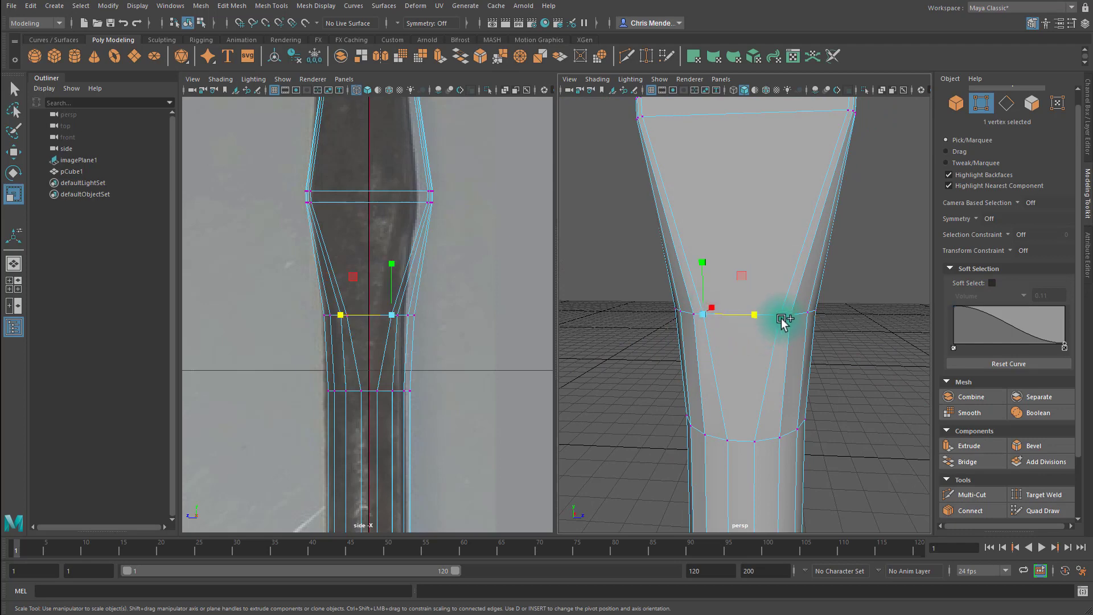
left_click(777, 313, "shift")
left_click_drag(844, 341, 770, 348, "alt")
left_click(808, 333, "shift")
key("F8")
scroll(814, 376, "down", 5)
left_click(805, 381)
scroll(734, 356, "up", 5)
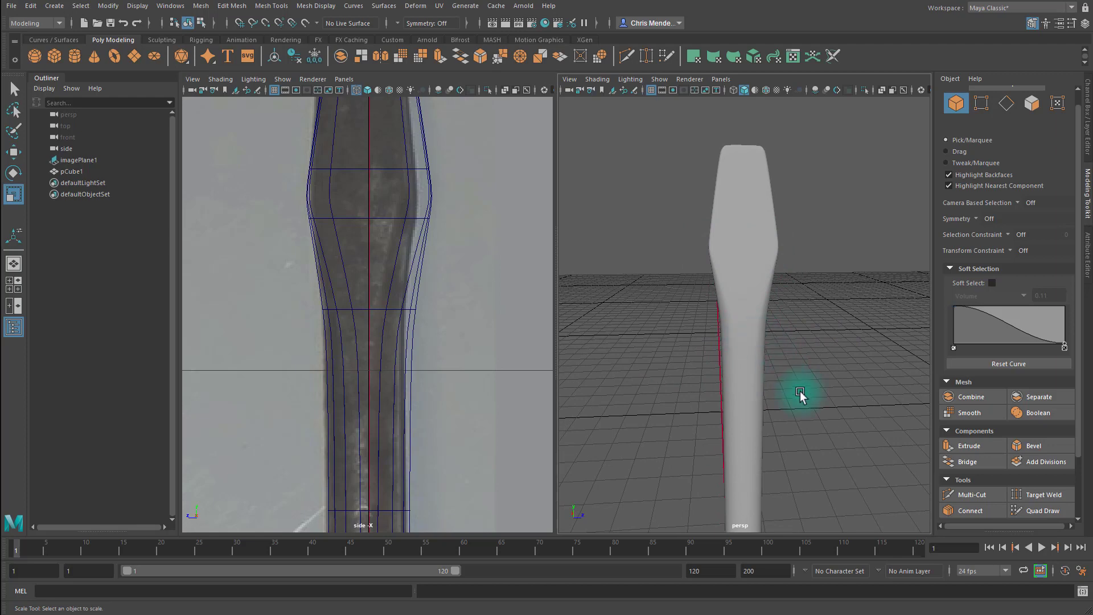
- In the unsmoothed display, select the four short edges bordering the flat faces at the tip's widest band and scale them inward
left_click(749, 305)
key("1")
left_click_drag(752, 313, 736, 298, "alt")
scroll(737, 298, "up", 5)
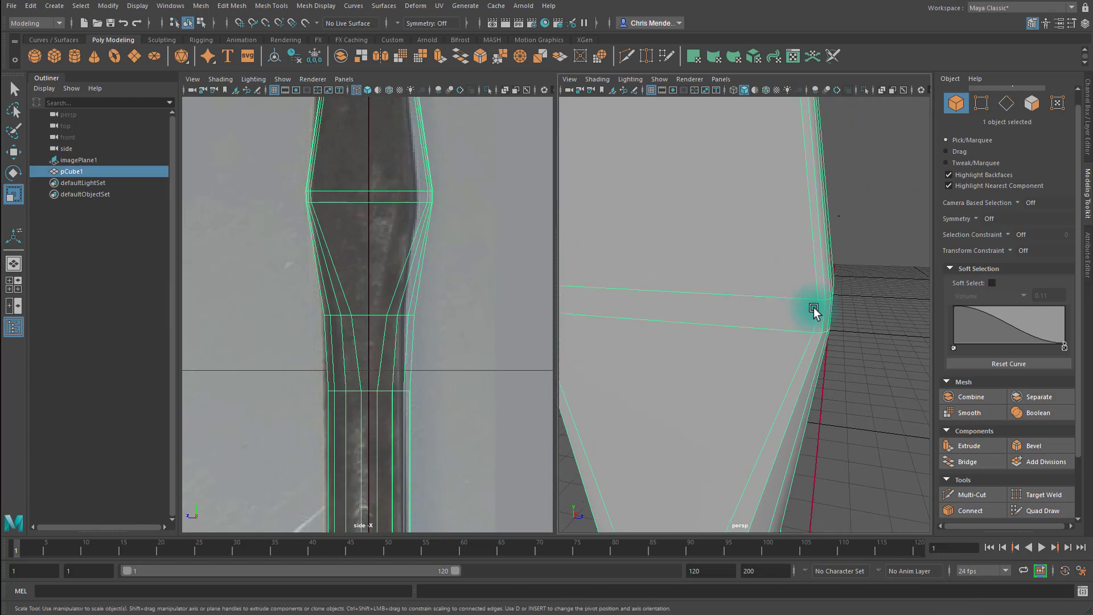
right_click_drag(811, 311, 808, 288)
left_click(786, 322)
left_click_drag(786, 321, 652, 325, "alt")
left_click(649, 325, "shift")
left_click_drag(598, 349, 762, 346, "alt")
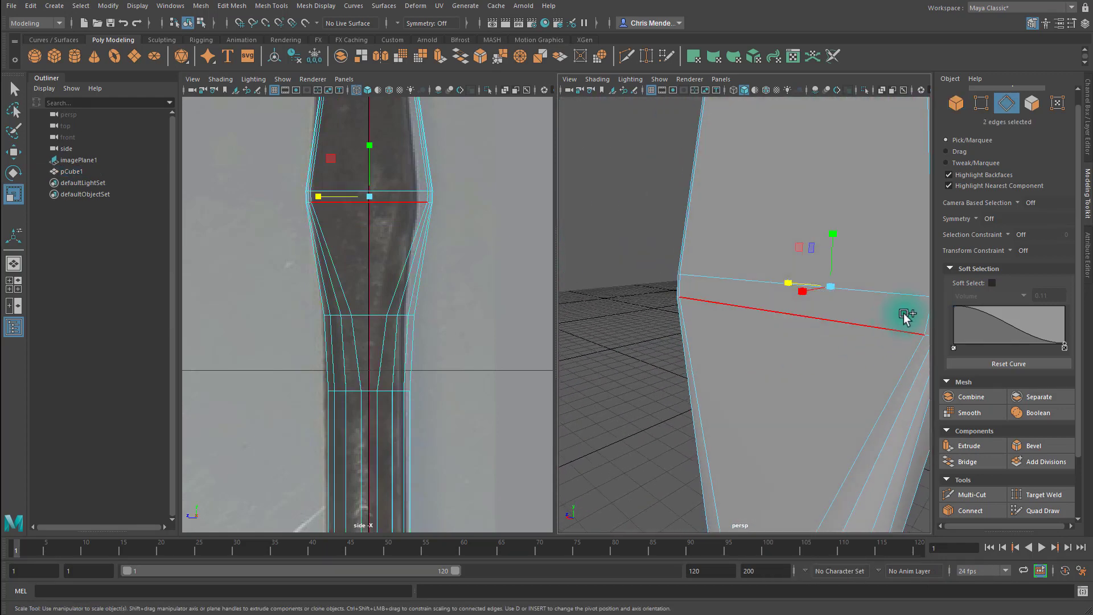
left_click(919, 322, "shift")
left_click_drag(919, 322, 764, 336, "alt")
left_click(678, 300, "shift")
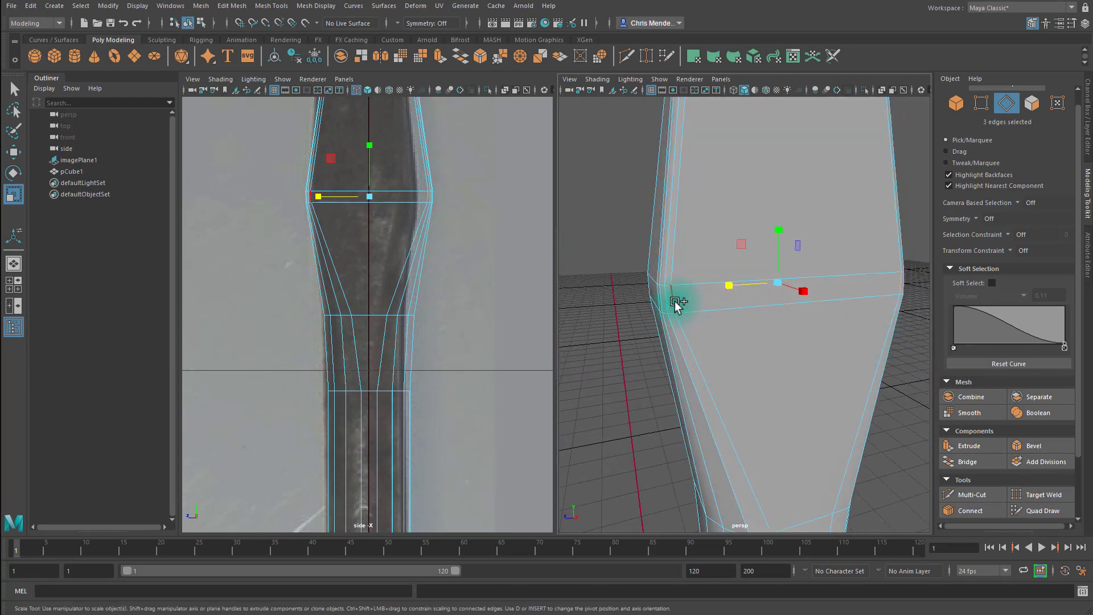
mouse_move(735, 300)
left_mouse_down()
mouse_move(730, 289)
mouse_move(747, 291)
mouse_move(725, 325)
mouse_move(776, 322)
mouse_move(759, 317)
left_mouse_up()
- Select the four neighbouring corner edges at the tip's widest band and scale them inward to about 0.77 across the width
left_click(676, 300)
left_click(759, 317, "shift")
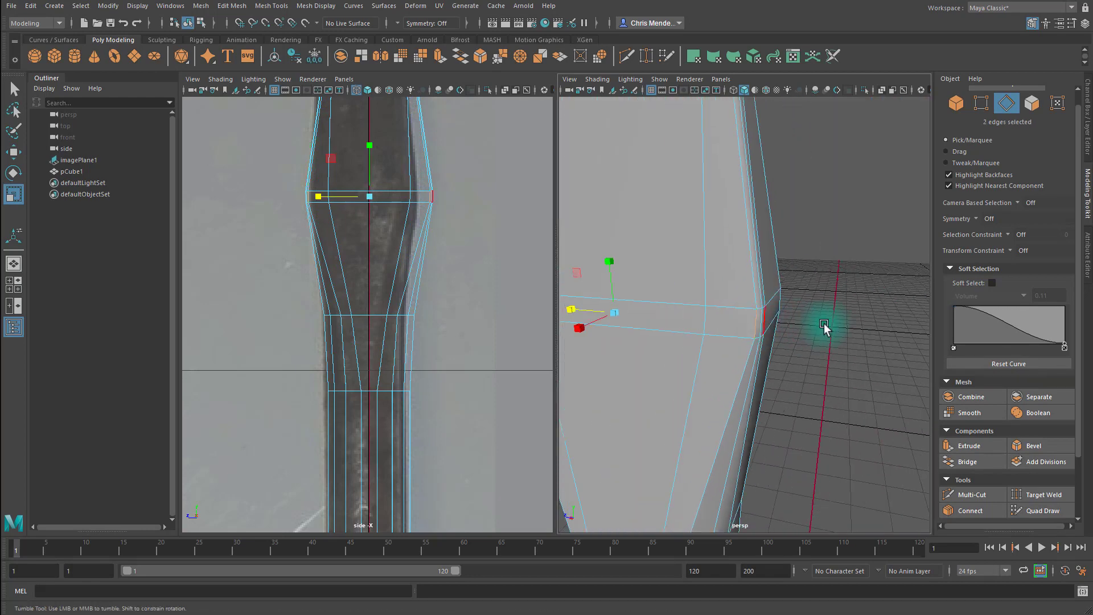
left_click_drag(827, 320, 711, 329, "alt")
left_click(738, 312, "shift")
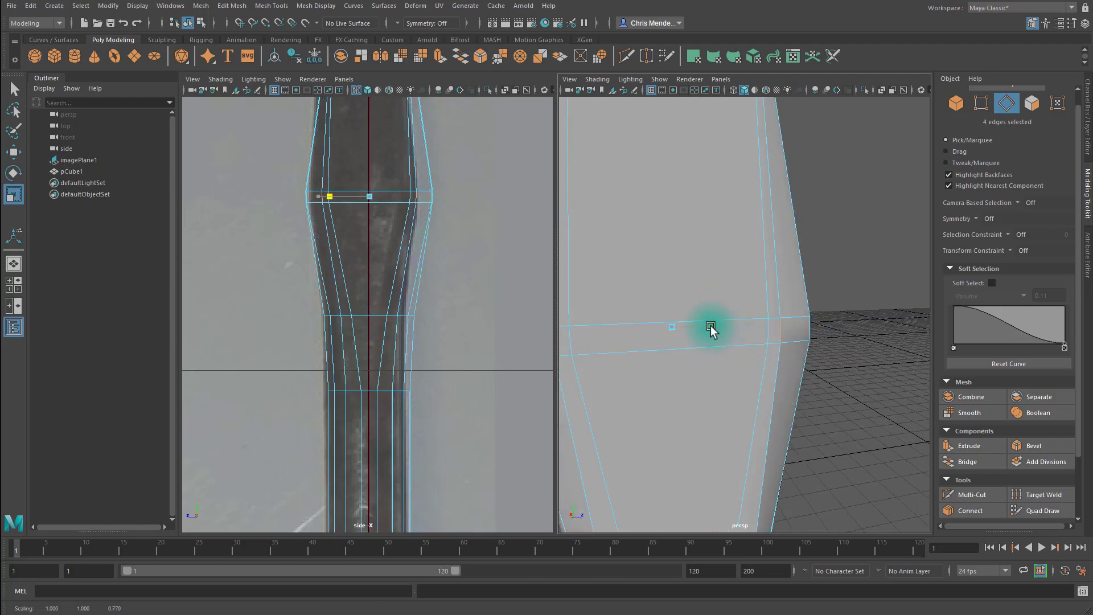
scroll(754, 366, "down", 5)
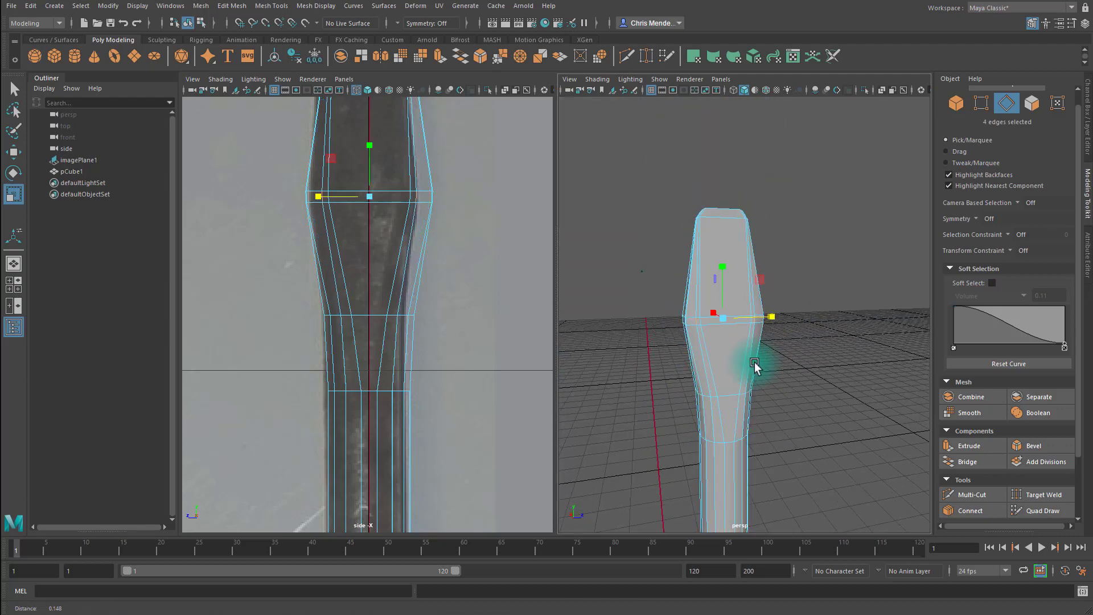
- Preview the tip smoothed in object mode without a selection, and return the mesh to the unsmoothed display
right_click_drag(734, 361, 846, 273)
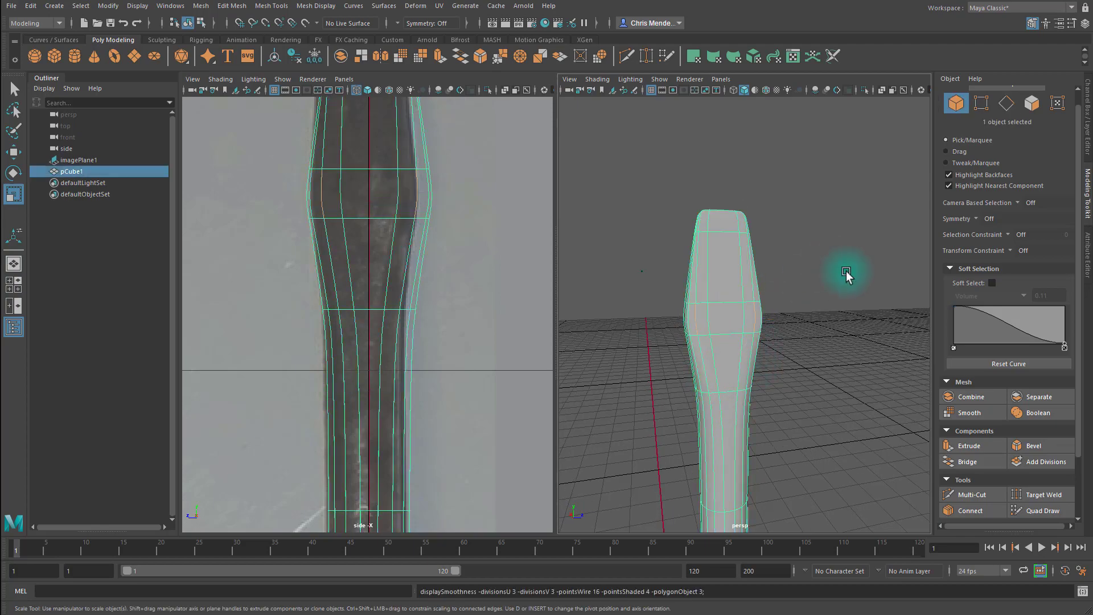
left_click(847, 274)
left_click_drag(847, 273, 735, 339, "alt")
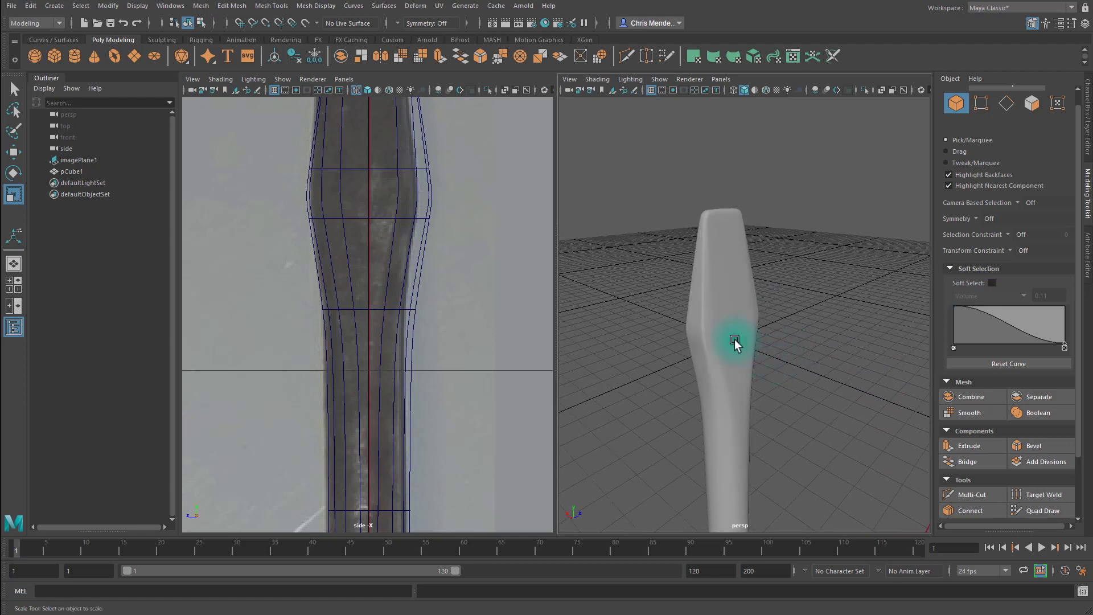
left_click(735, 339)
key("1")
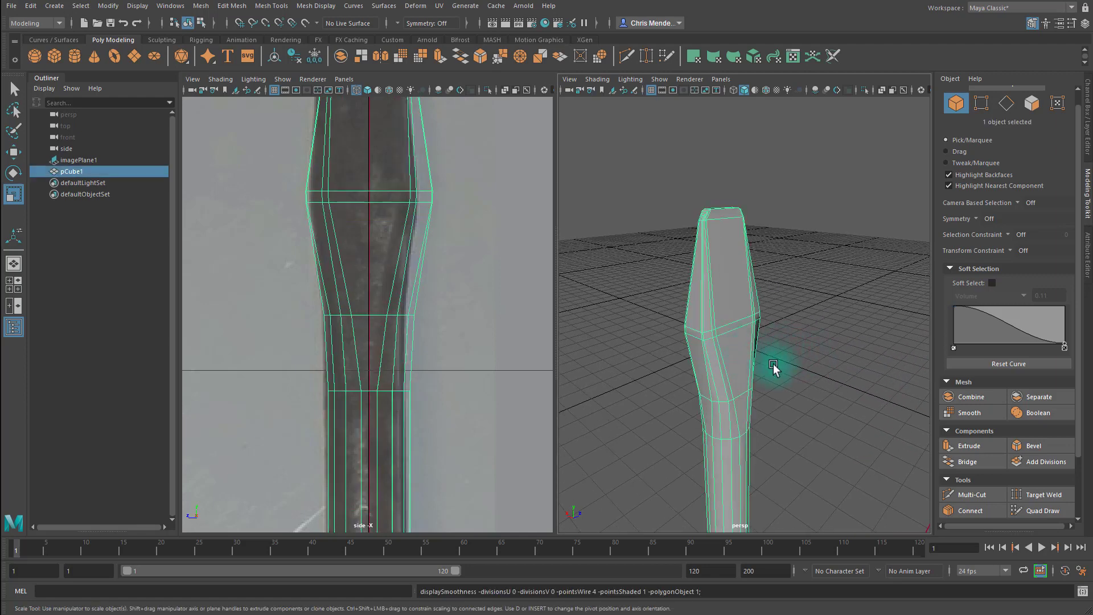
- Select the eight short edges at the corners of the tip's widest band and scale them outward to about 1.15 across the width
scroll(712, 353, "up", 5)
scroll(709, 353, "down", 3)
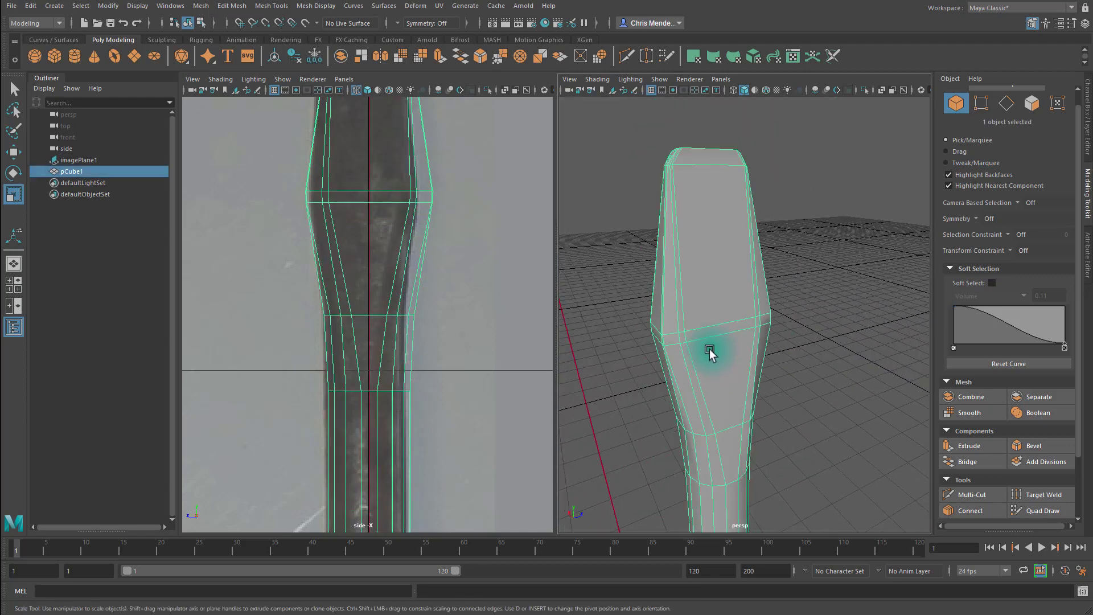
key("F10")
left_click(677, 335)
left_click(682, 340)
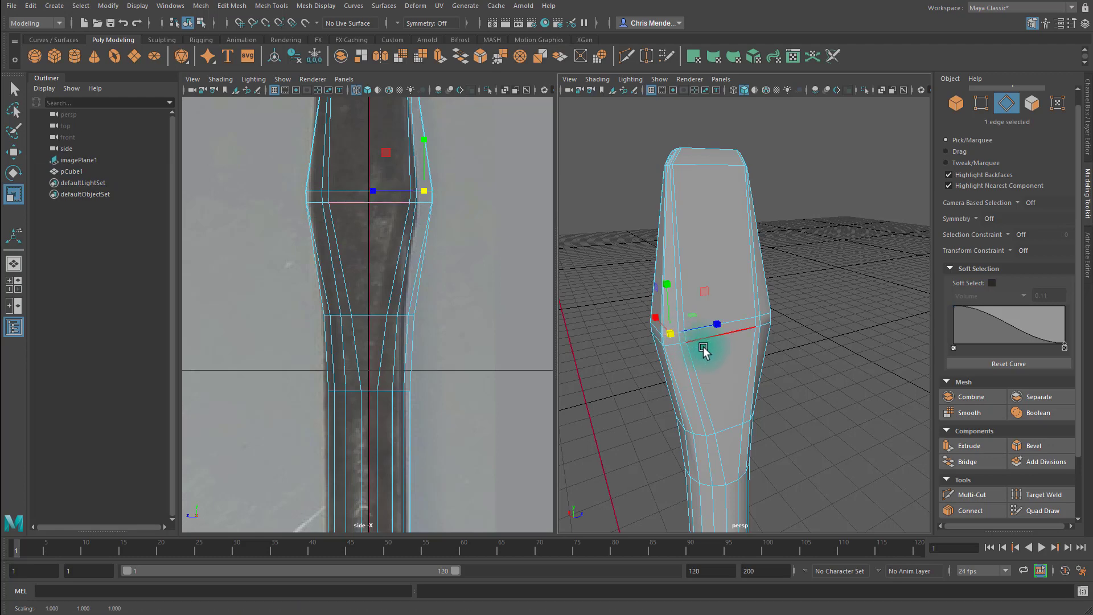
left_click(747, 337, "shift")
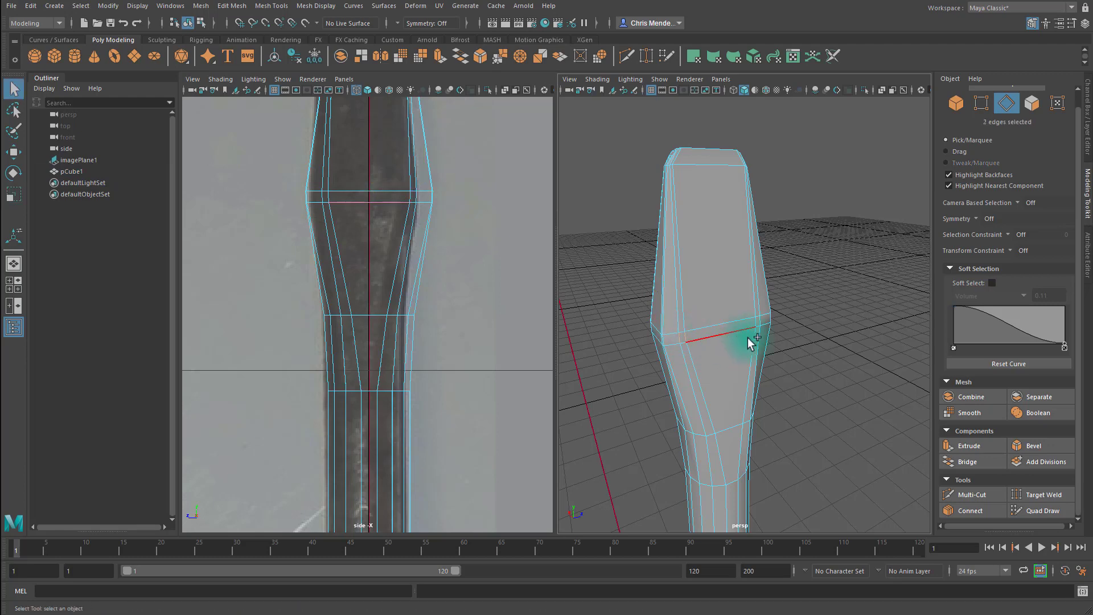
left_click(752, 328, "shift")
left_click_drag(752, 329, 835, 339, "alt")
left_click(824, 331, "shift")
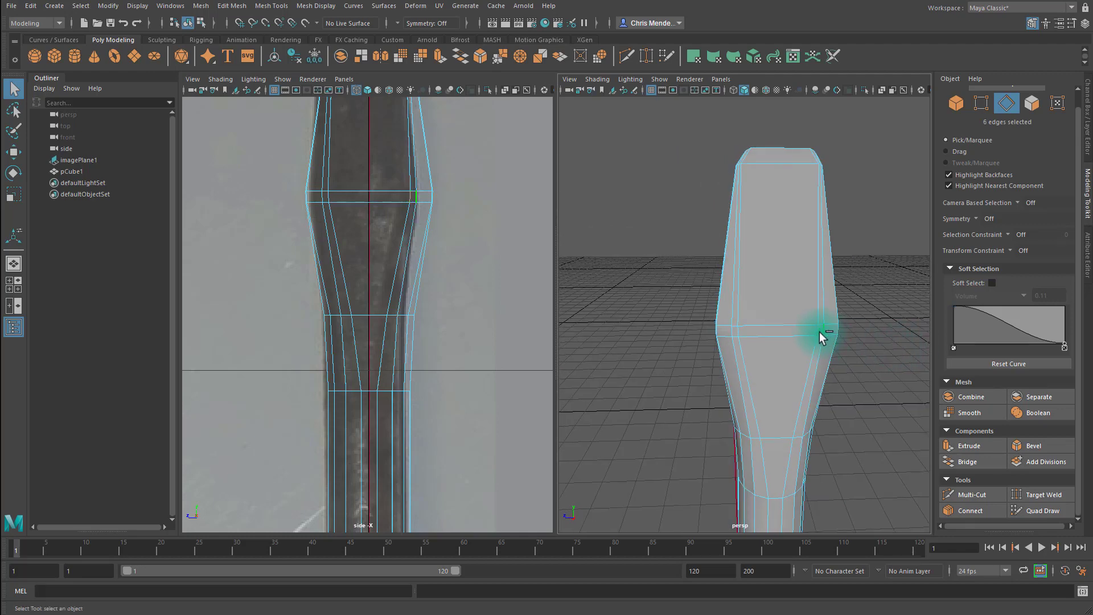
left_click(737, 328, "shift")
key("r")
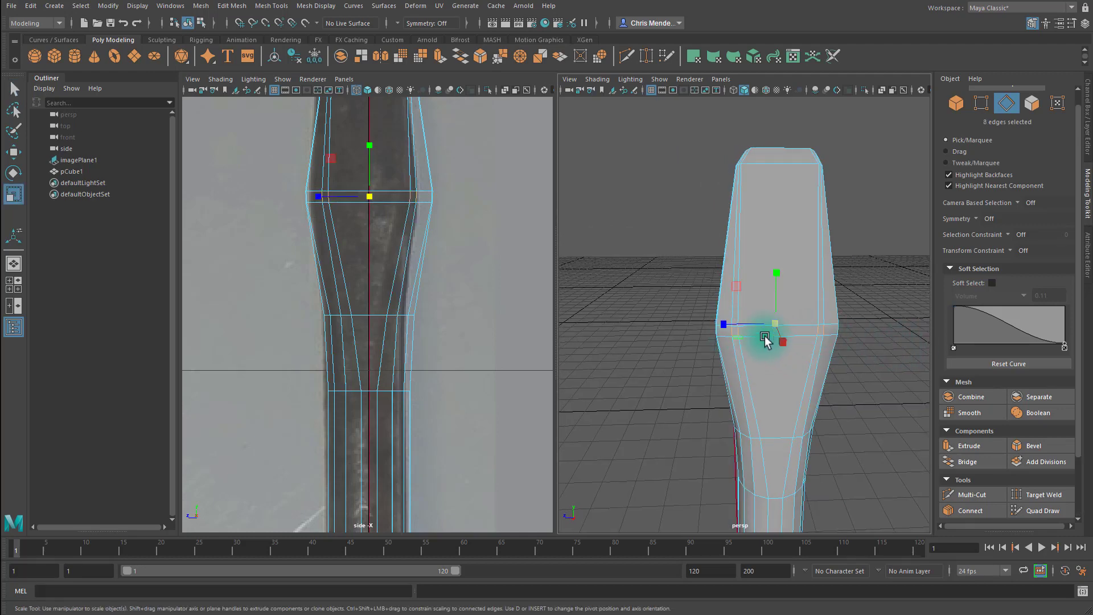
left_click(723, 326)
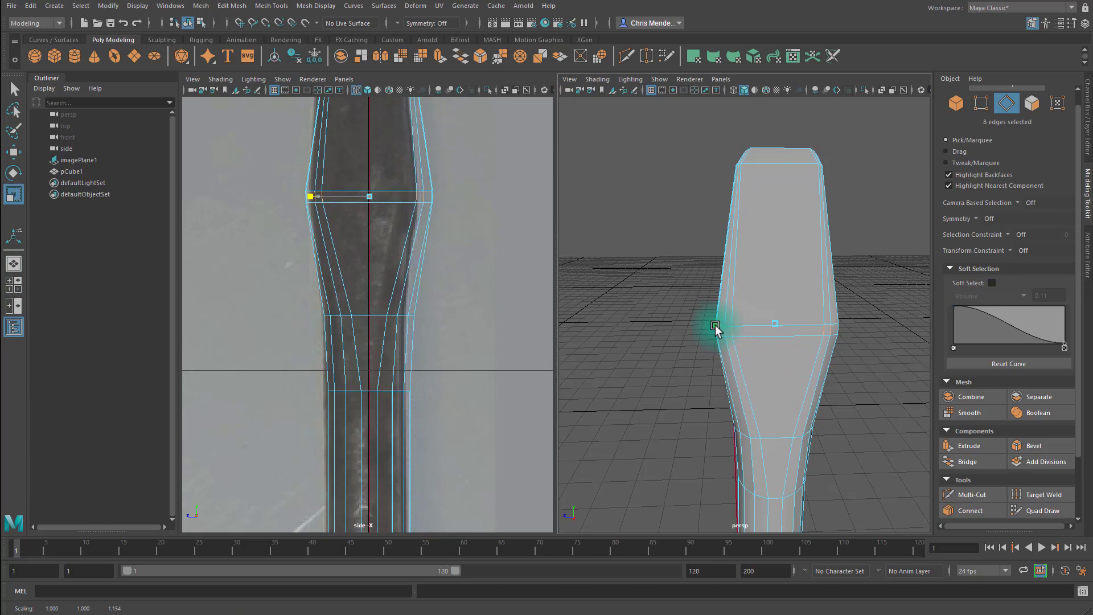
- Select the four outermost short edges on the narrow sides of the widest band and scale them slightly outward across the width
left_click_drag(753, 397, 729, 342, "alt")
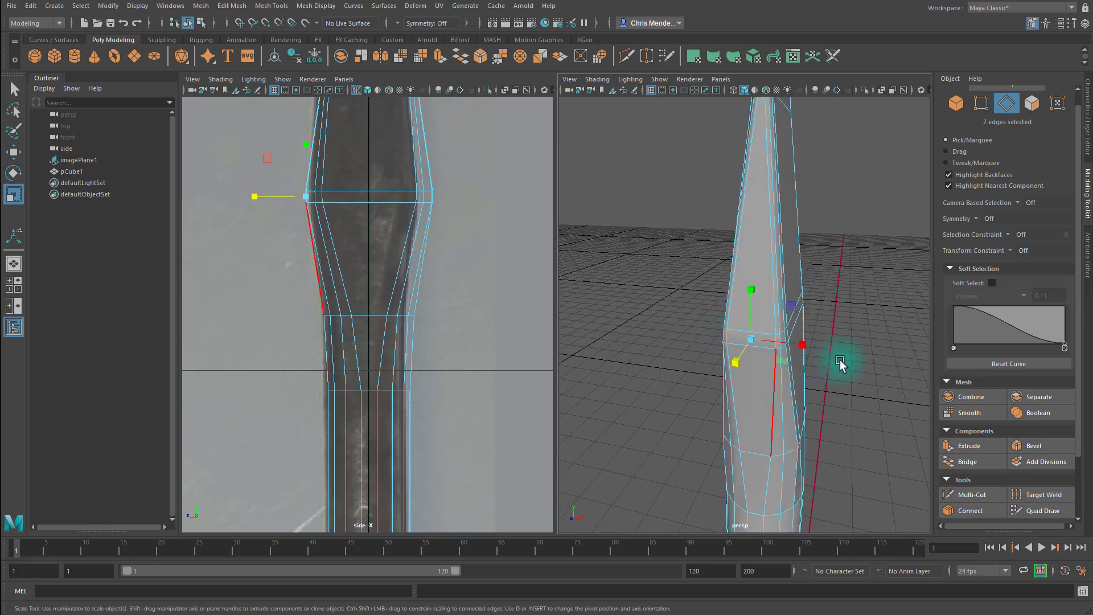
left_click_drag(844, 361, 715, 340, "alt")
left_click(740, 352, "shift")
left_click(691, 332, "shift")
right_click_drag(715, 340, 795, 371, "alt")
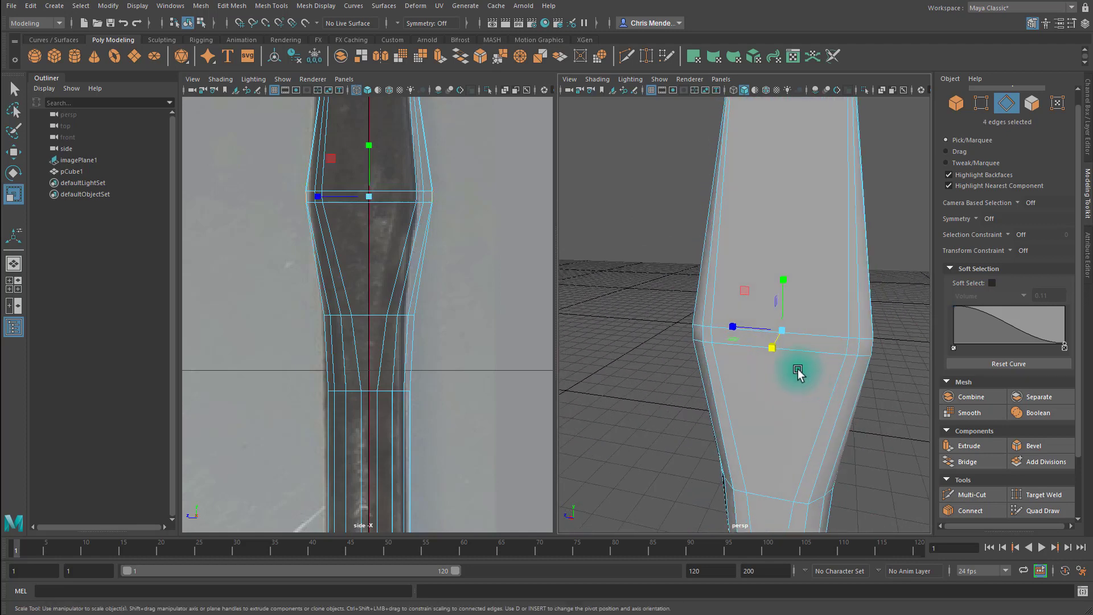
left_click_drag(730, 329, 839, 344, "alt")
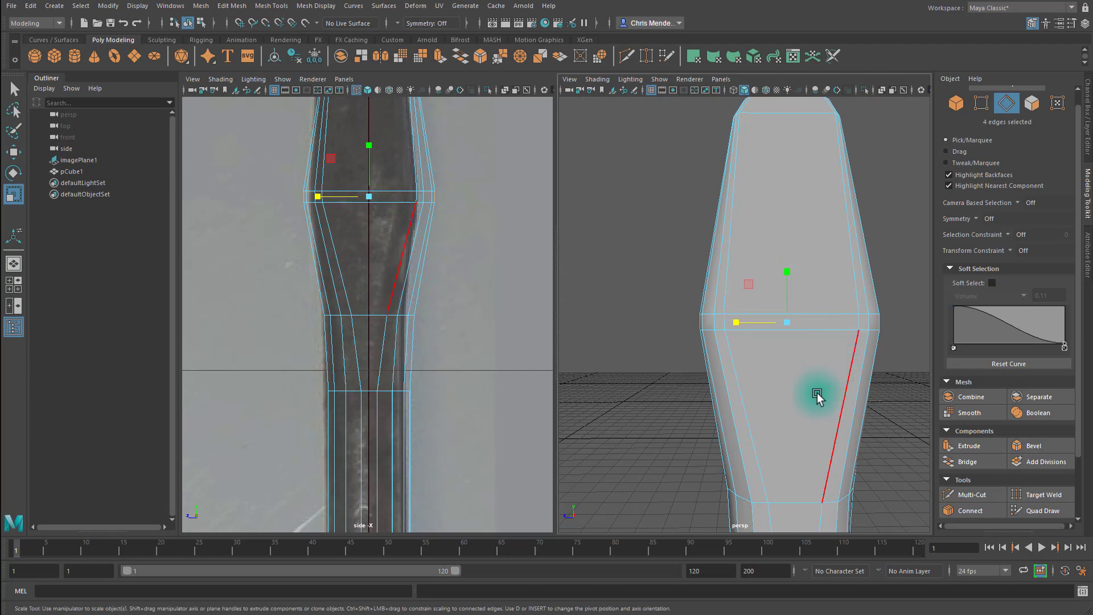
- Preview the mesh smoothed in object mode, deselect it and examine the full shaft and tip from several angles
key("3")
key("F8")
left_click(893, 296)
right_click_drag(893, 373, 859, 373, "alt")
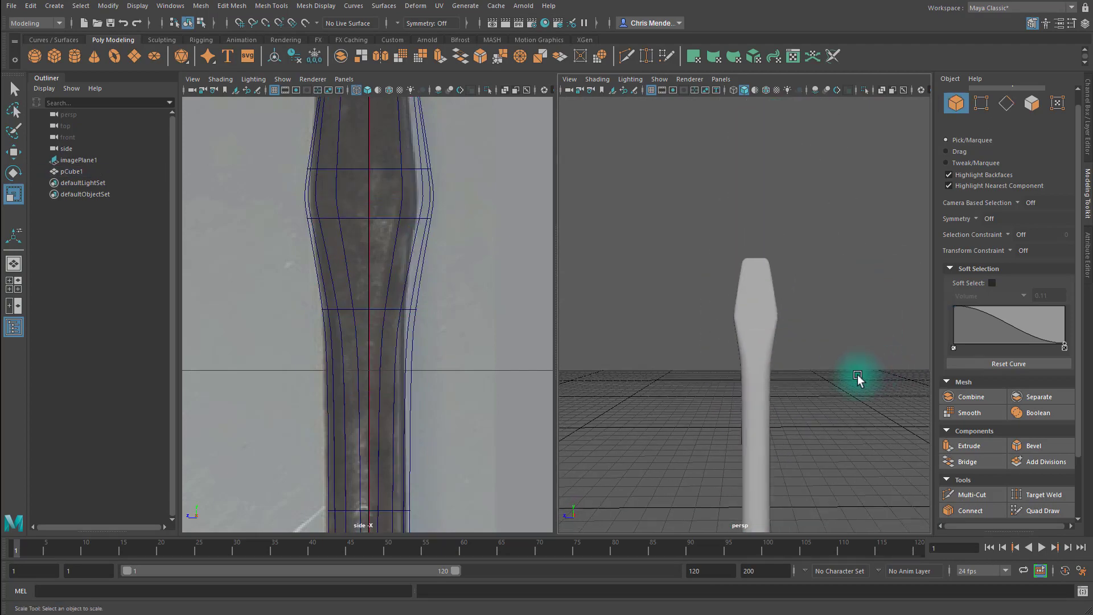
left_click_drag(859, 374, 777, 412, "alt")
left_click_drag(764, 358, 734, 316, "alt")
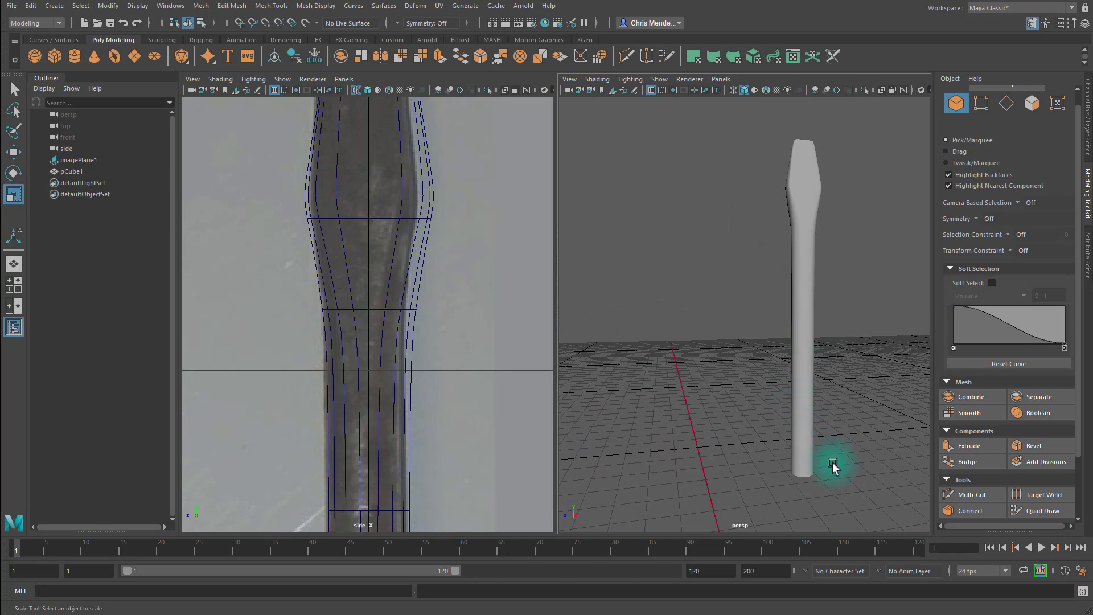
left_click_drag(771, 358, 787, 419, "alt")
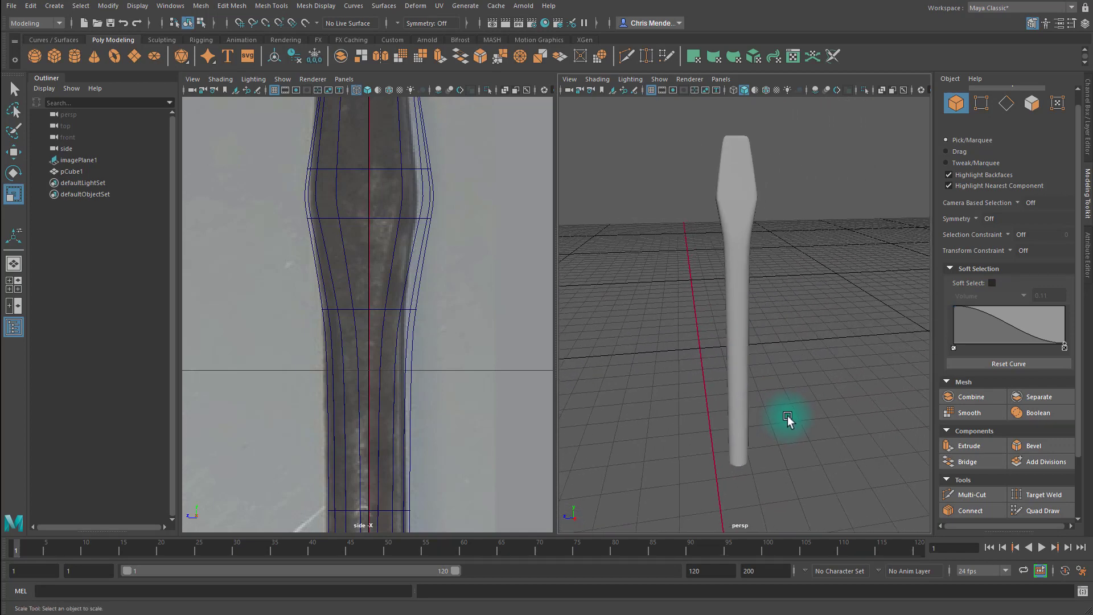